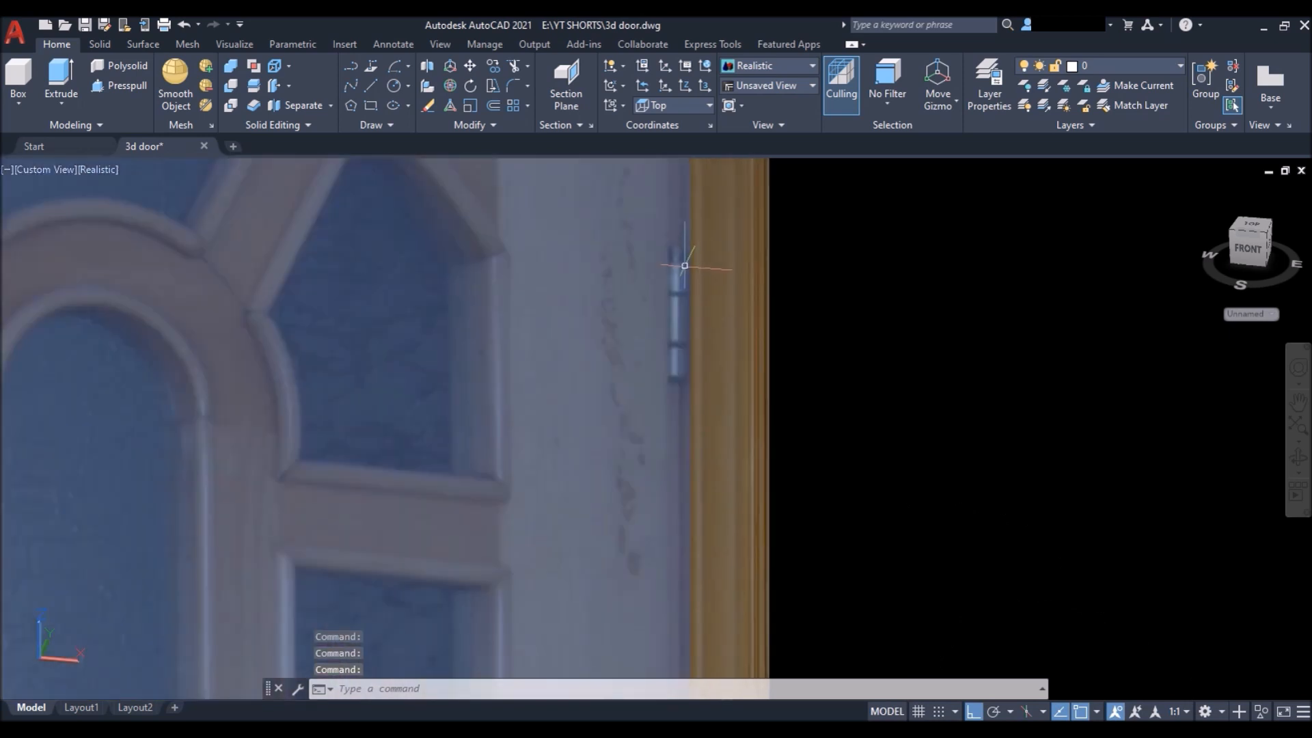
# Step: Examine the finished textured 3D door, including its frame, hinge side and glazed panels, from several angles
pyautogui.scroll(-6, 634, 369)
pyautogui.keyDown('shift'); pyautogui.moveTo(704, 349); pyautogui.dragTo(680, 347, button='middle'); pyautogui.keyUp('shift')
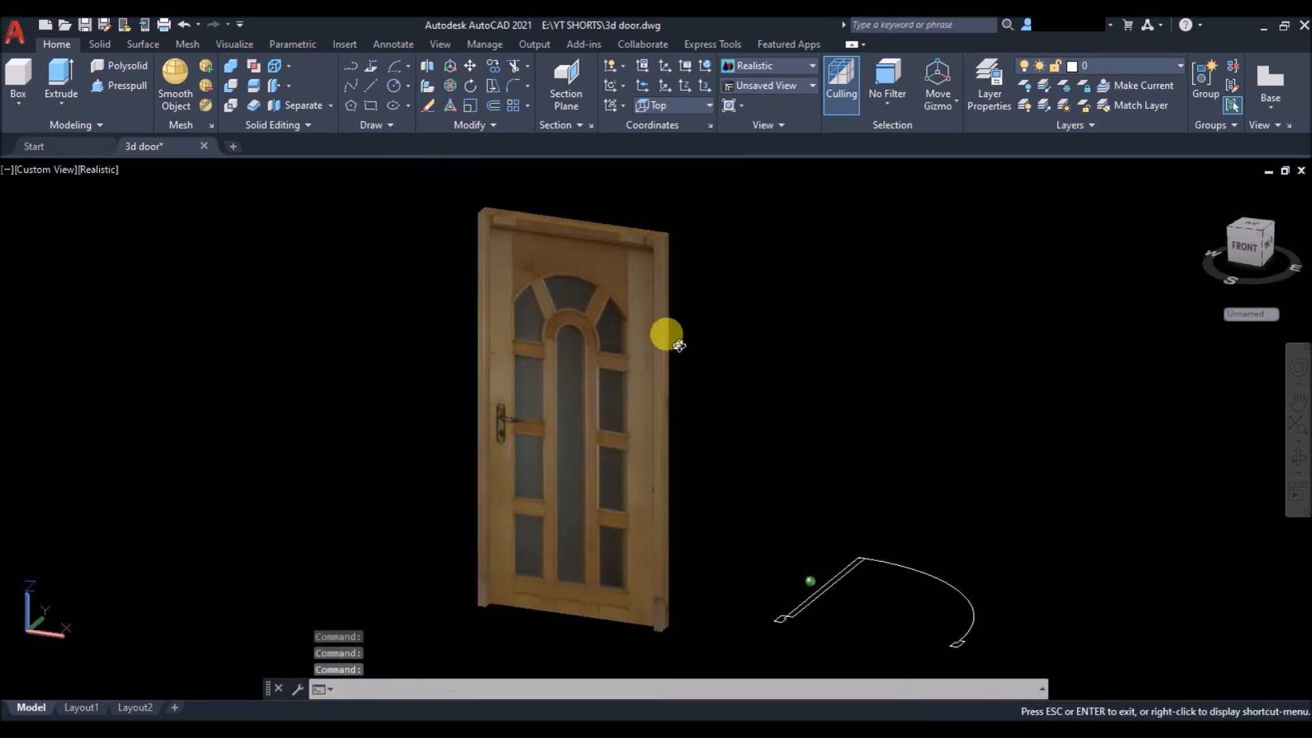
pyautogui.press('Escape')
pyautogui.scroll(2, 709, 330)
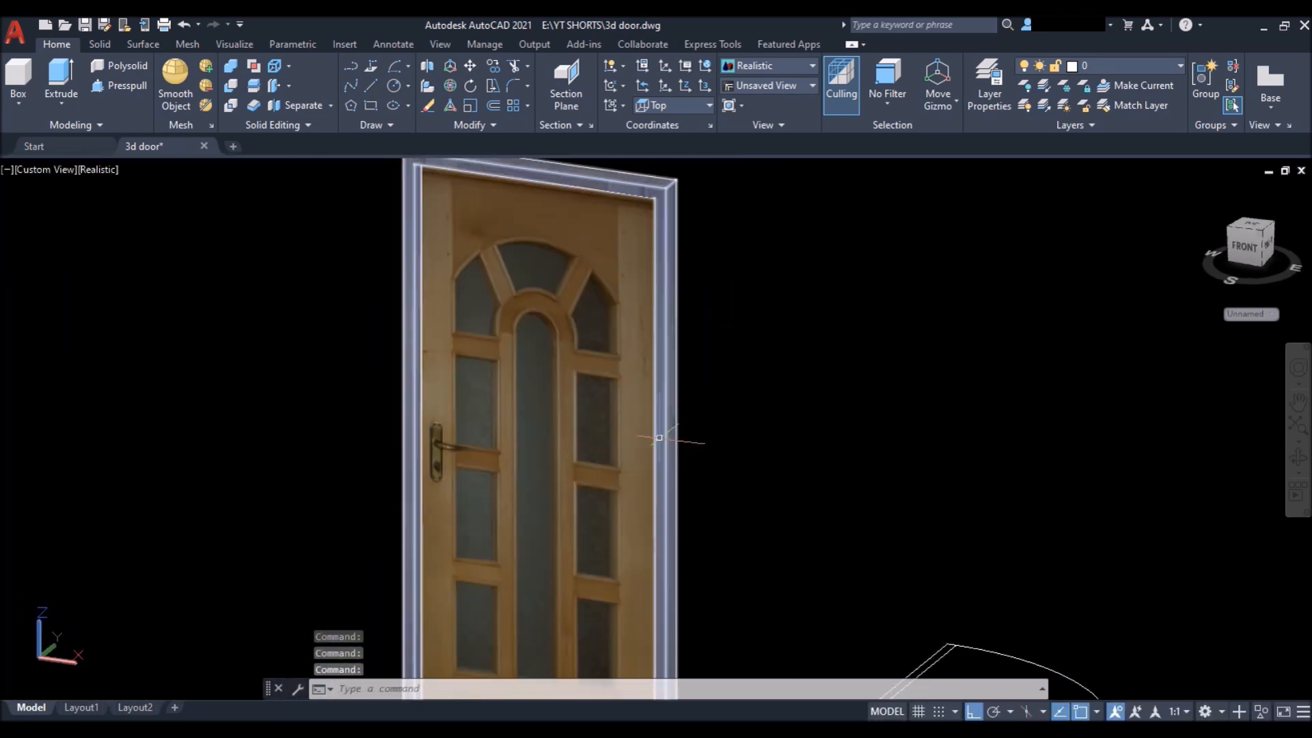
pyautogui.scroll(-2, 659, 437)
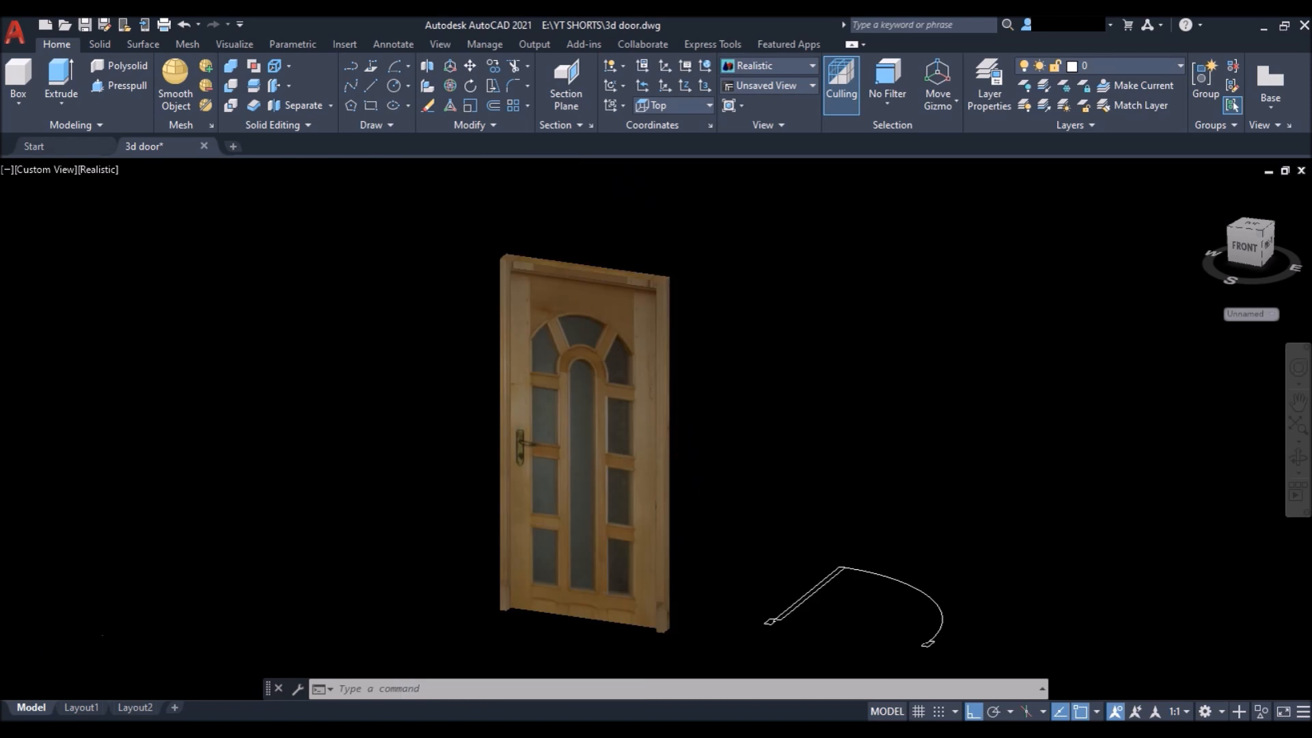
pyautogui.scroll(2, 685, 505)
pyautogui.keyDown('shift'); pyautogui.moveTo(626, 487); pyautogui.dragTo(445, 482, button='middle'); pyautogui.keyUp('shift')
pyautogui.scroll(-3, 444, 483)
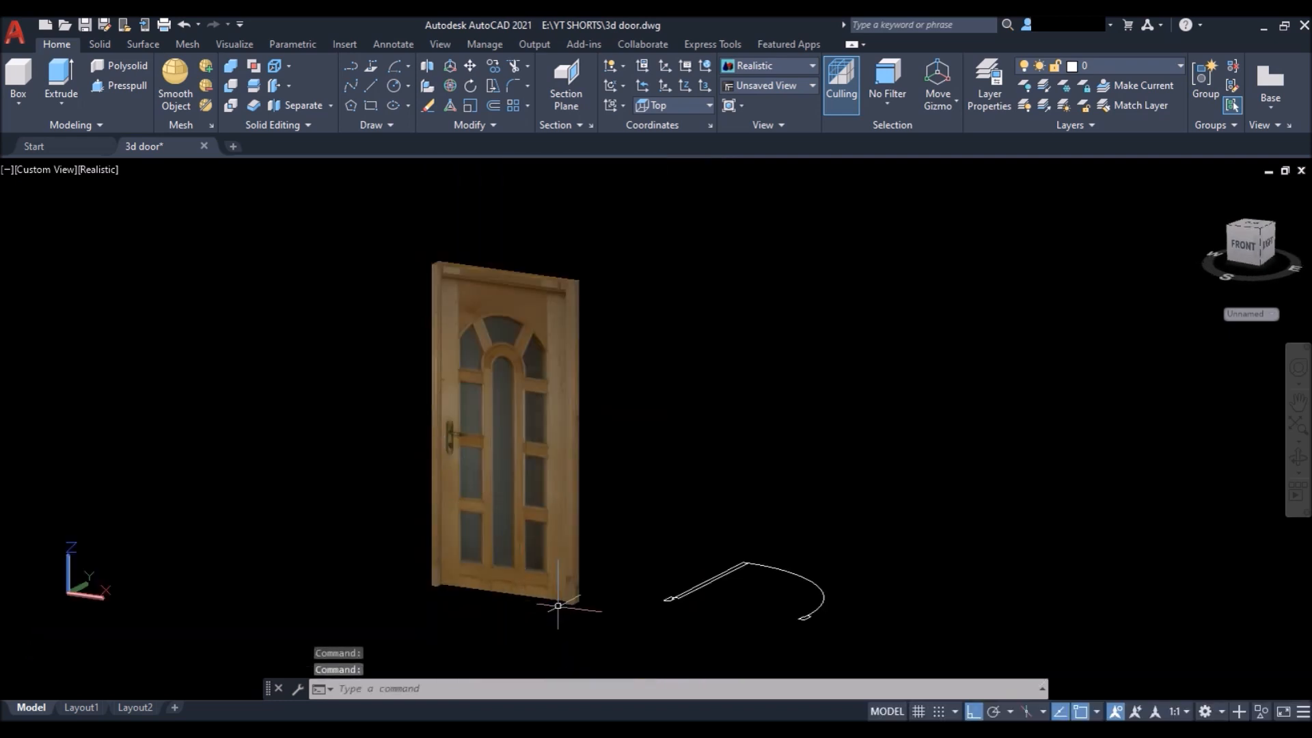
pyautogui.scroll(2, 558, 605)
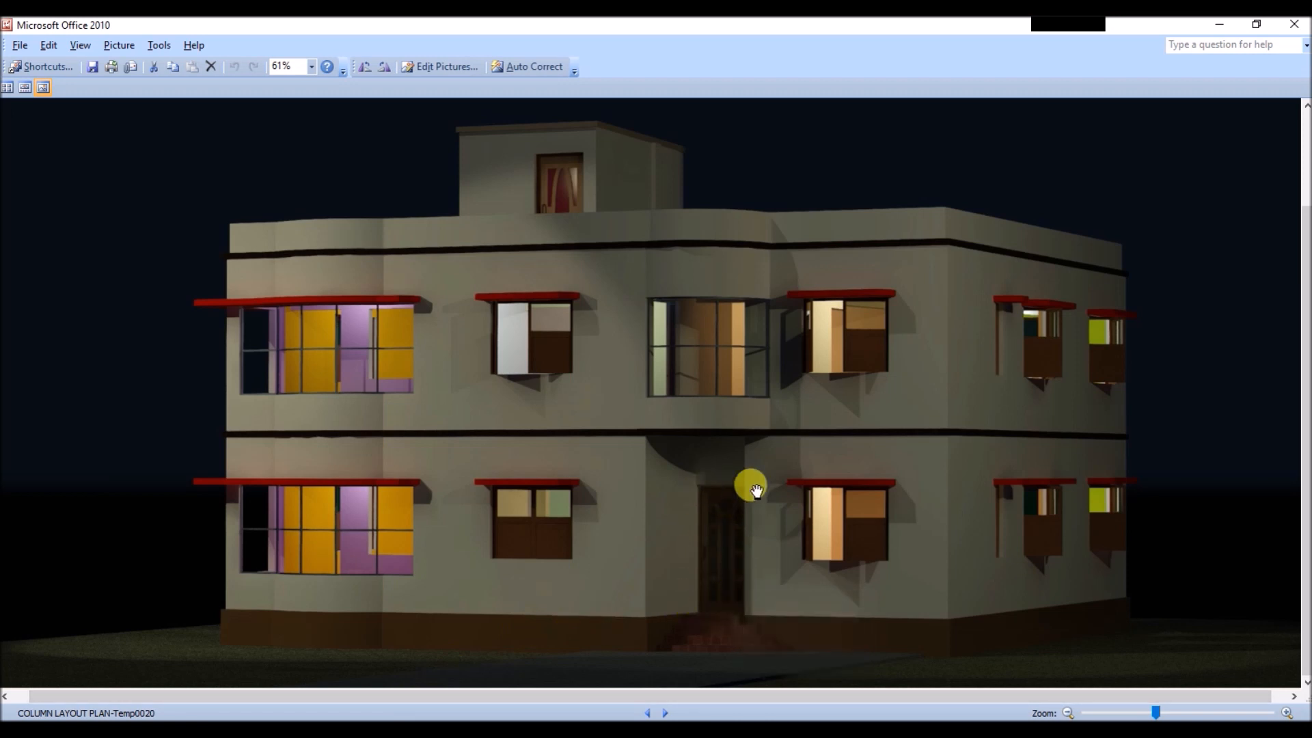
# Step: Switch to the Microsoft Office picture viewer and inspect the house rendering's windows and entrance door up close
pyautogui.moveTo(1156, 711); pyautogui.dragTo(1175, 710)
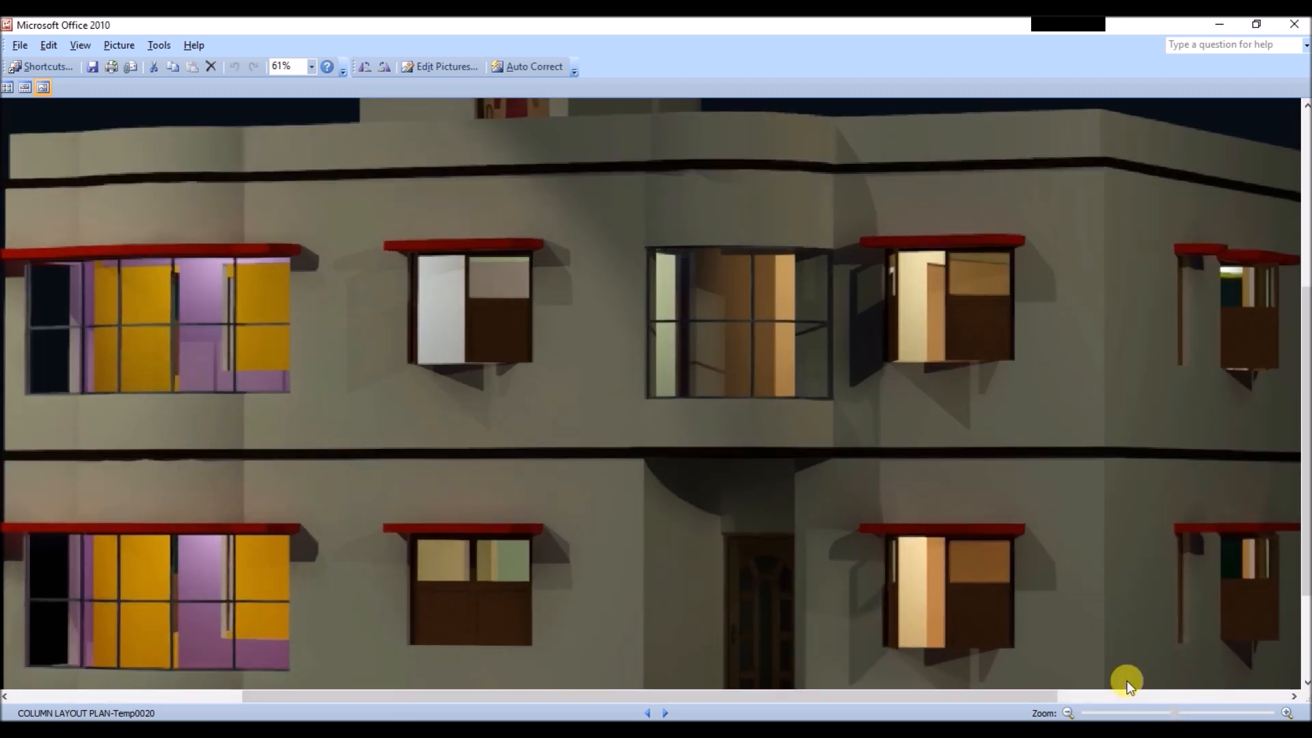
pyautogui.scroll(-1, 679, 585)
pyautogui.scroll(-1, 618, 528)
pyautogui.scroll(2, 619, 527)
pyautogui.moveTo(1172, 714); pyautogui.dragTo(1156, 715)
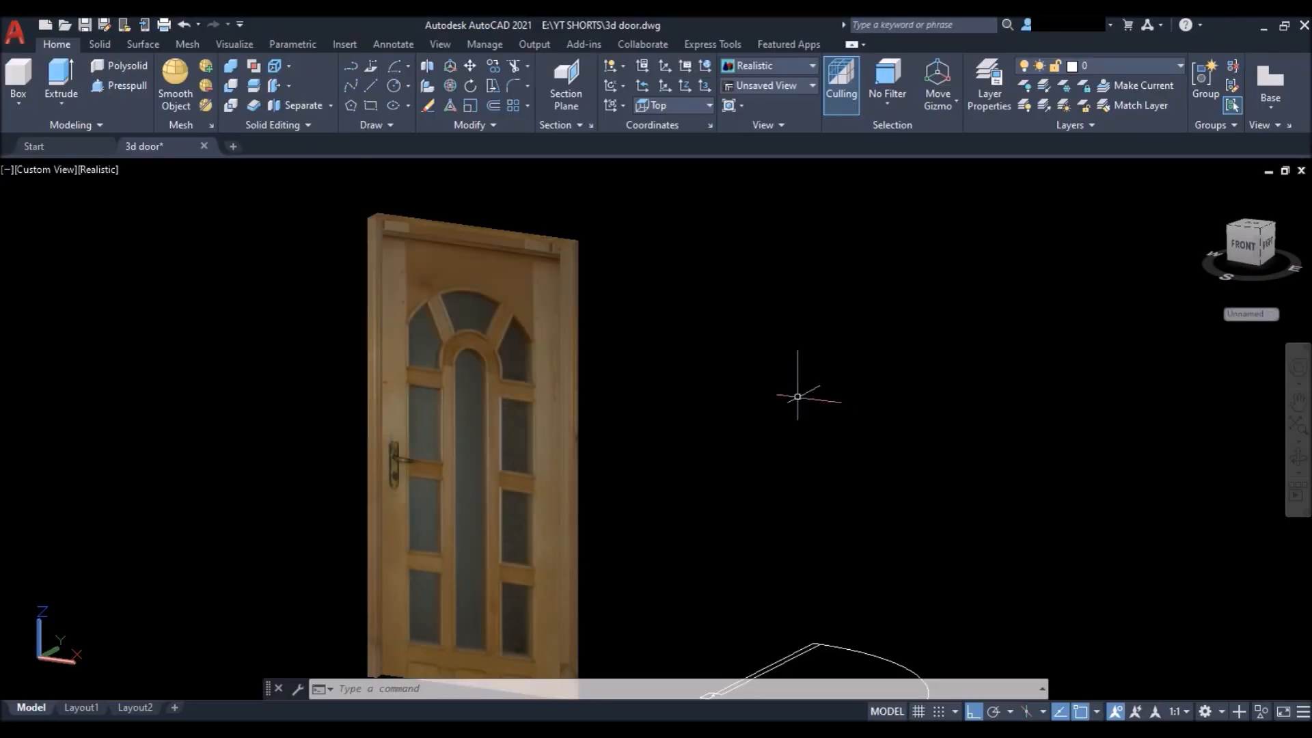
# Step: In AutoCAD, erase the door plan's leaf lines, swing arc and the jamb profile at the arc's end, keeping the hinge-side jamb
pyautogui.scroll(-3, 617, 286)
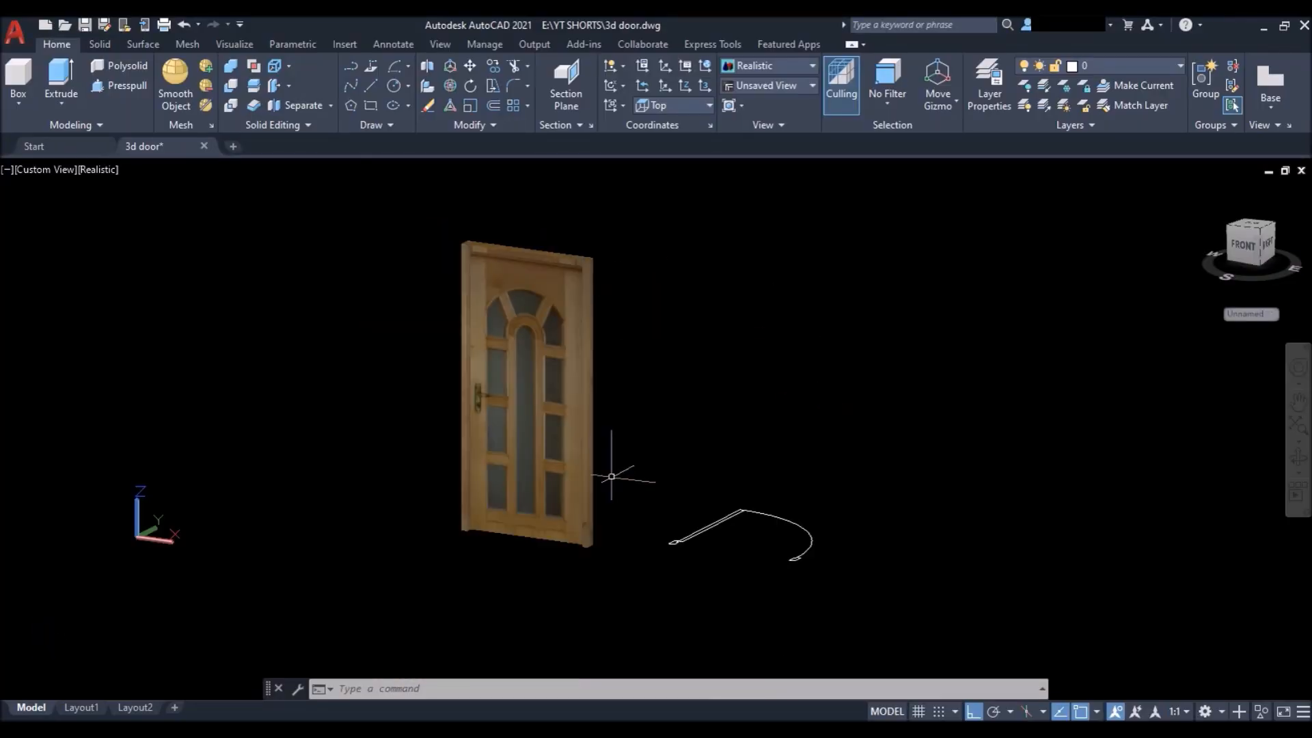
pyautogui.scroll(5, 734, 535)
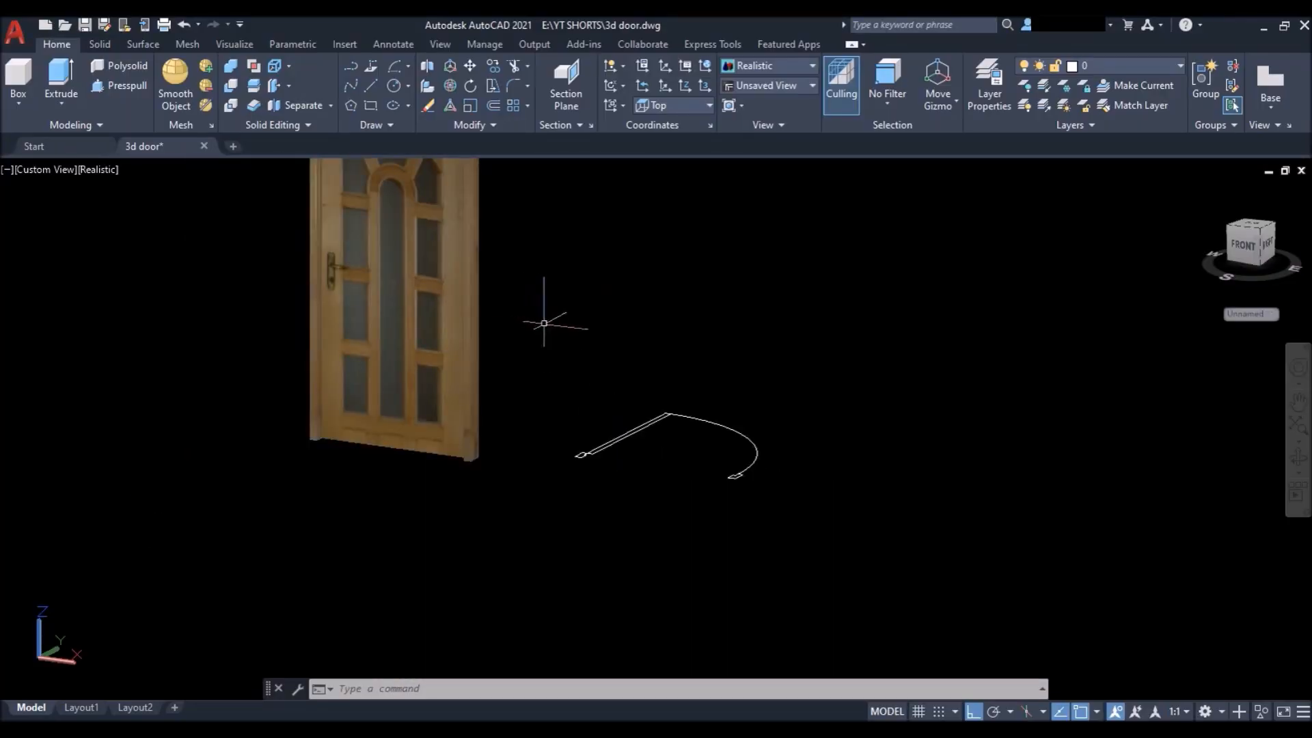
pyautogui.keyDown('shift'); pyautogui.moveTo(542, 309); pyautogui.dragTo(543, 367, button='middle'); pyautogui.keyUp('shift')
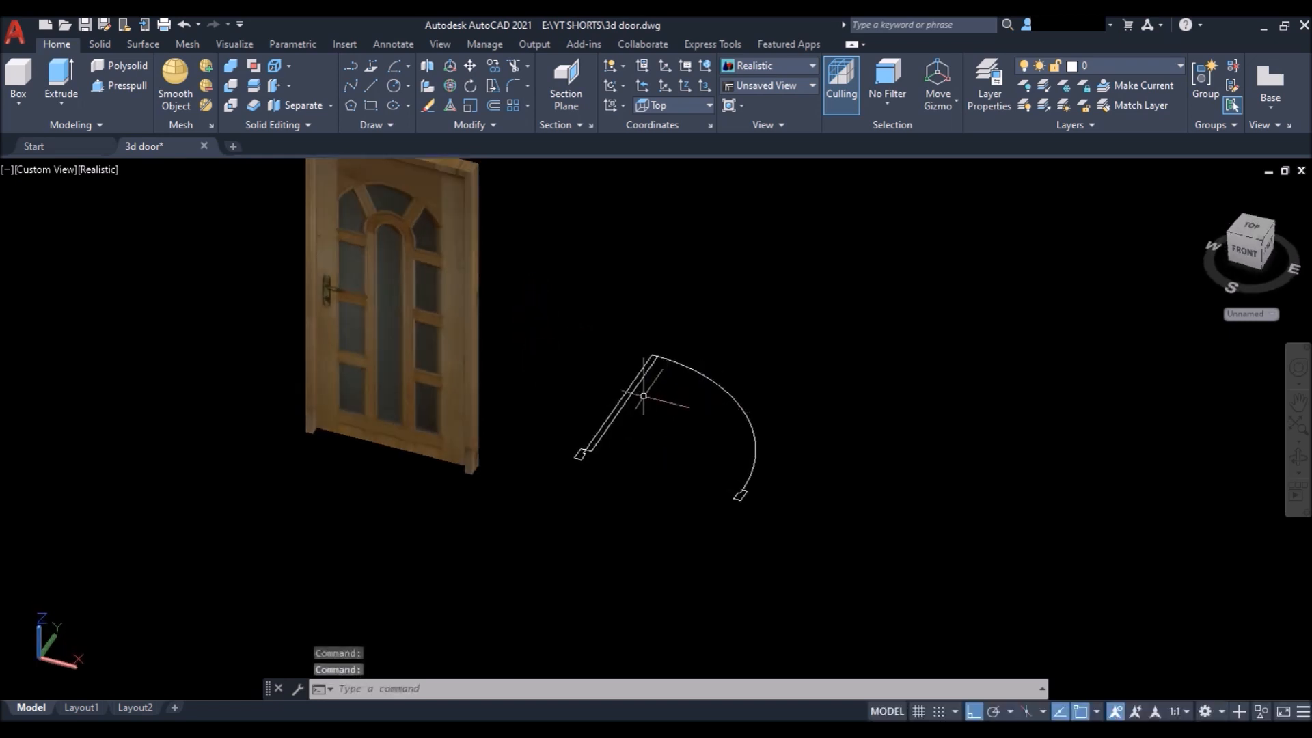
pyautogui.scroll(3, 643, 395)
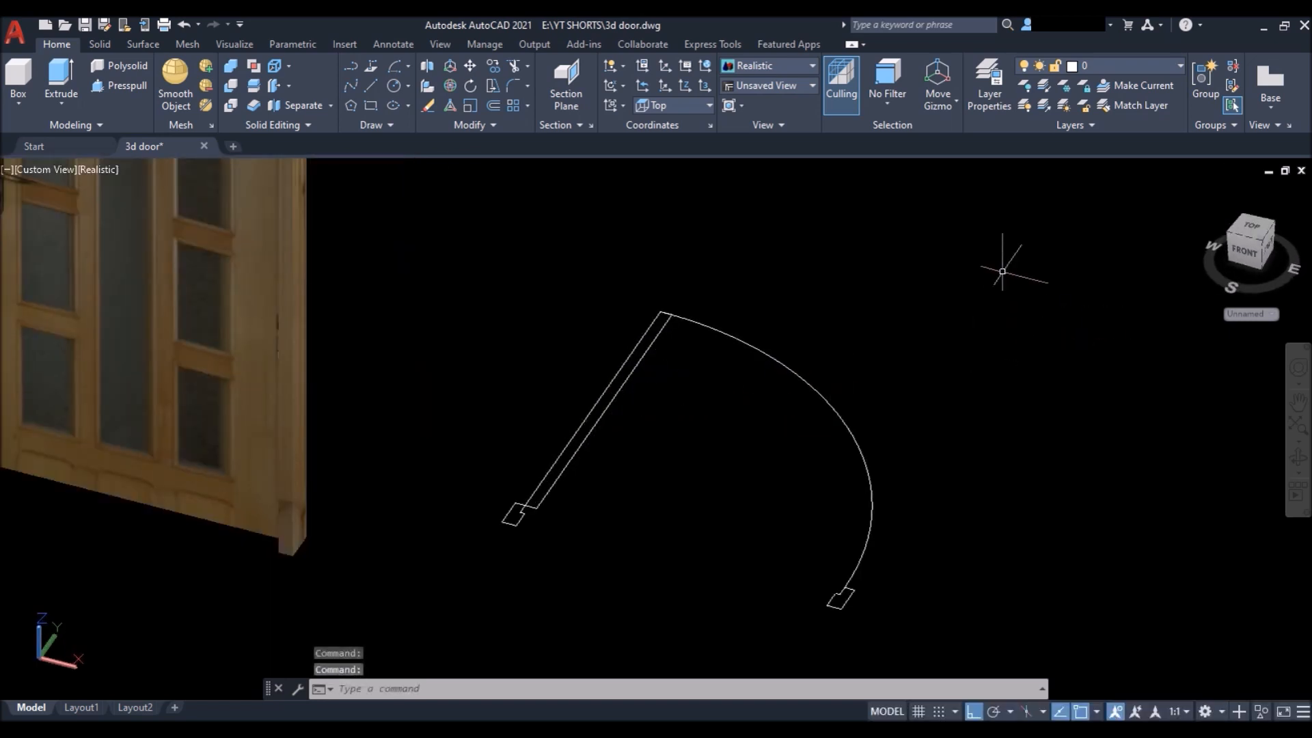
pyautogui.click(1005, 284)
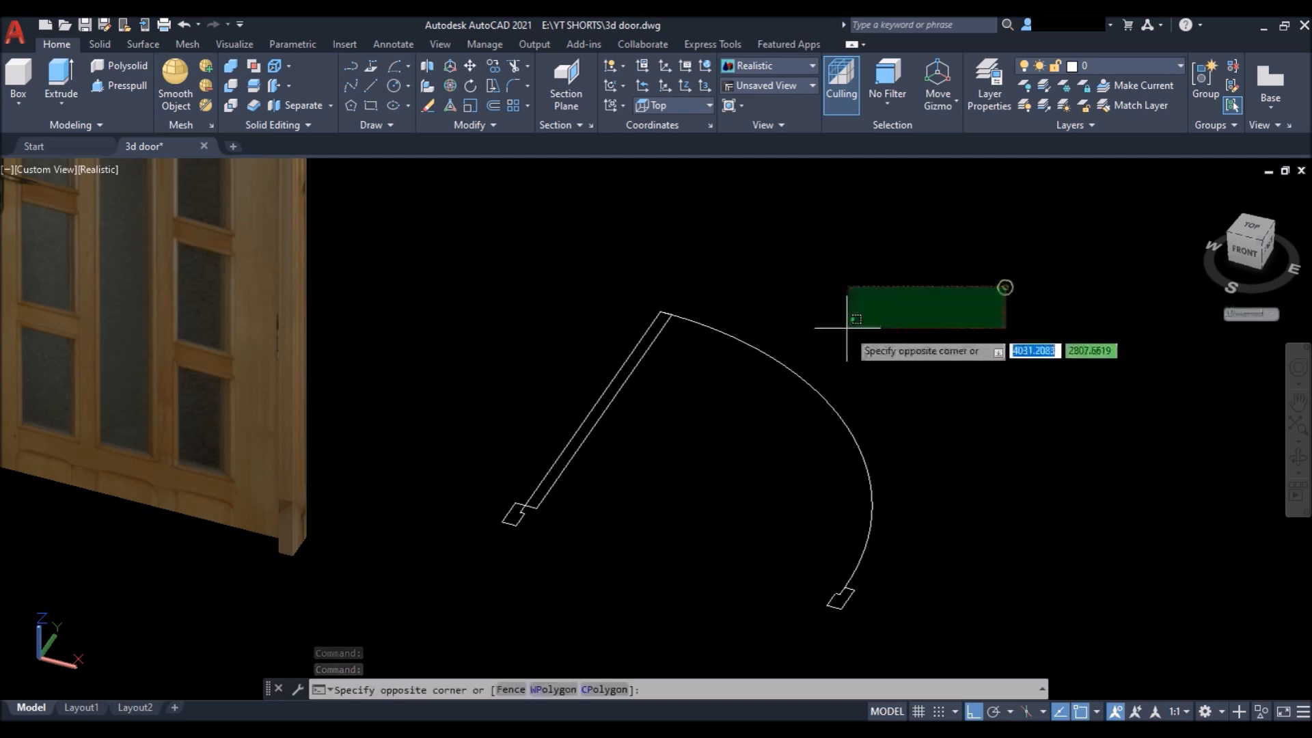
pyautogui.click(534, 381)
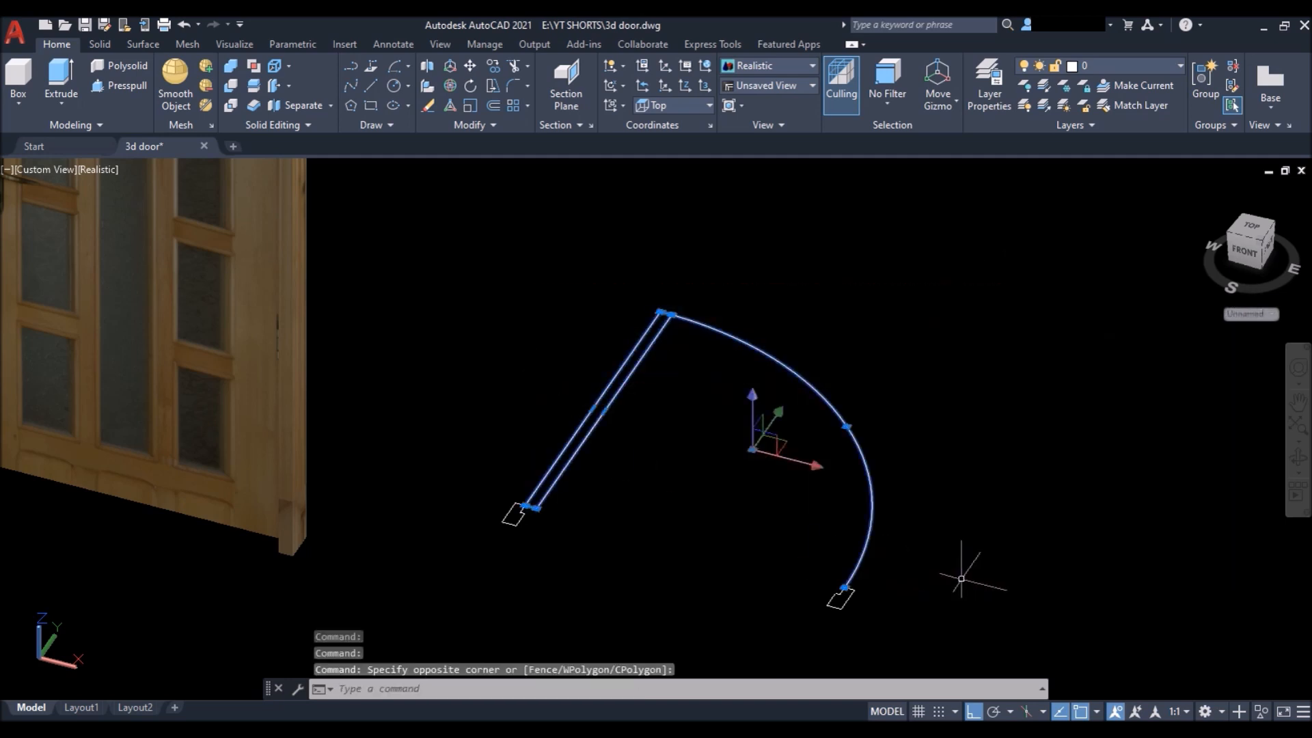
pyautogui.press('Delete')
pyautogui.click(983, 536)
pyautogui.click(767, 632)
pyautogui.press('Delete')
# Step: Join the segments of the remaining rebated jamb profile into one polyline
pyautogui.click(602, 453)
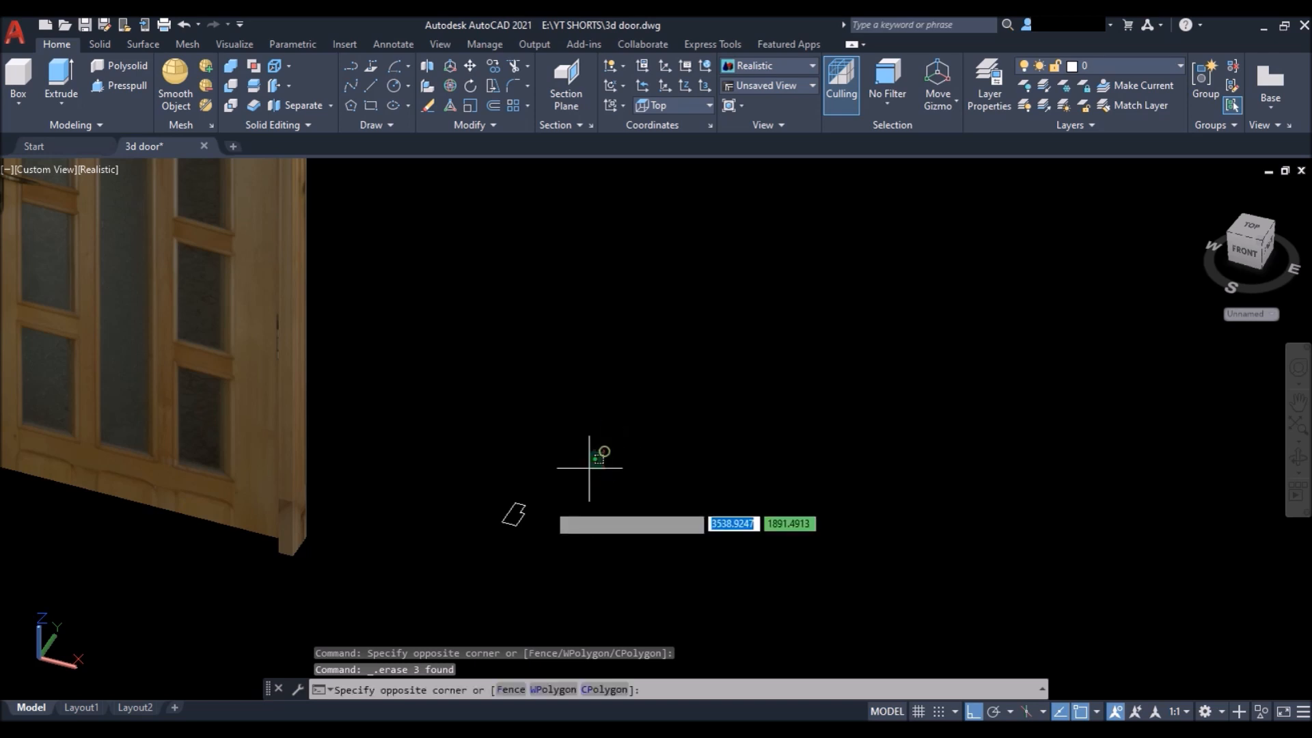
pyautogui.click(466, 549)
pyautogui.write('J')
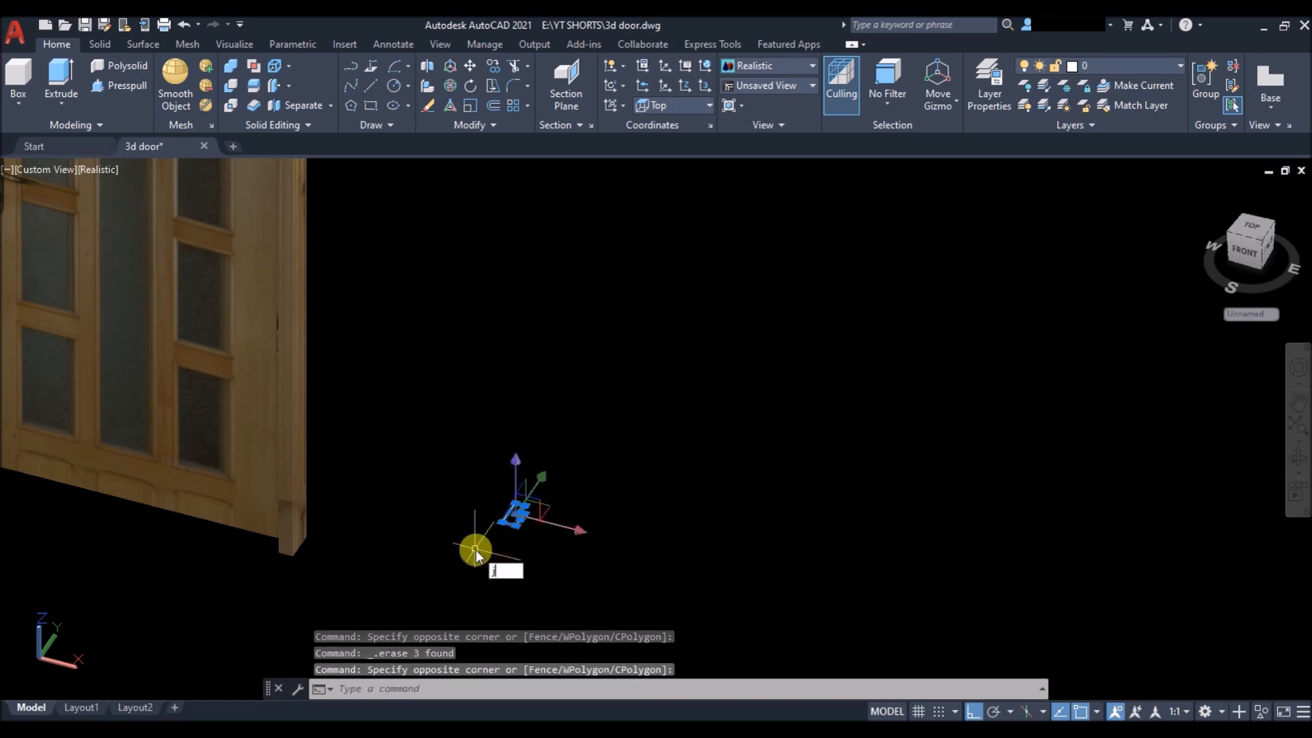
pyautogui.press('Return')
# Step: Draw the door frame path from the jamb profile's back outer corner: 2100 up, 1000 across along X, and 2100 down
pyautogui.scroll(2, 520, 527)
pyautogui.scroll(3, 521, 528)
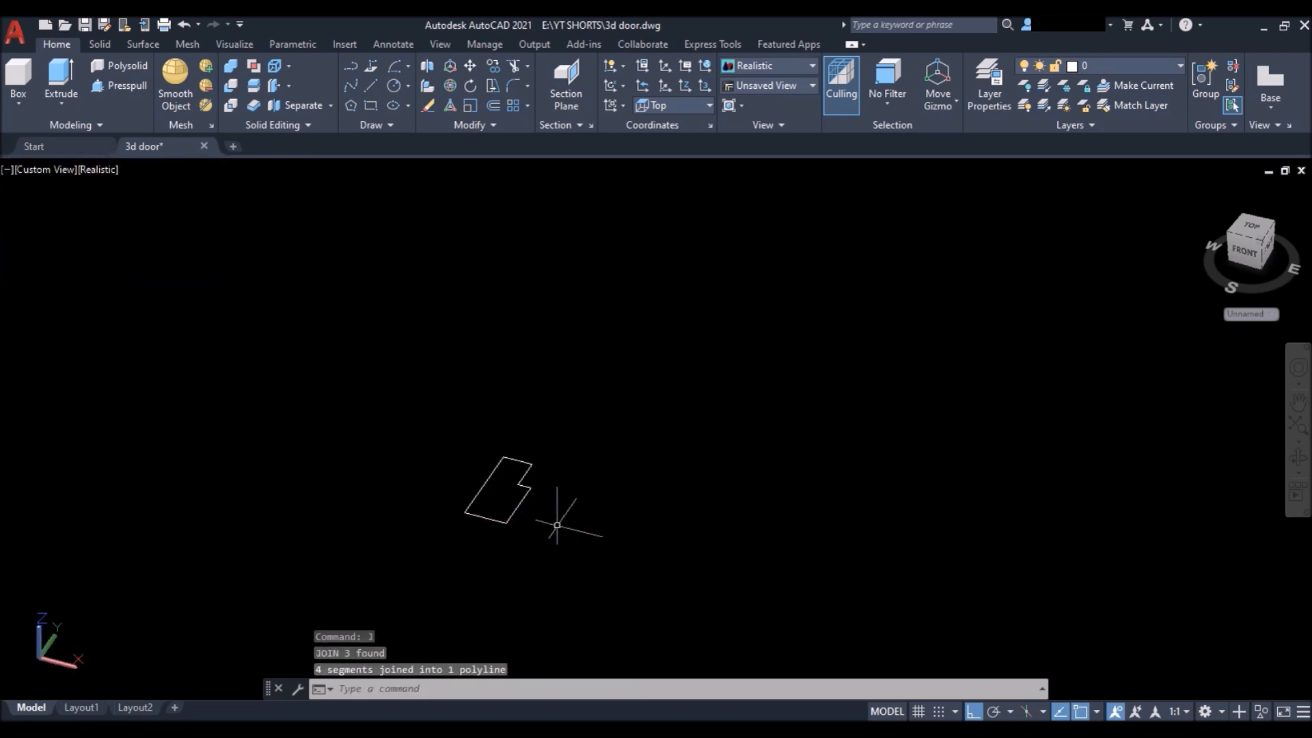
pyautogui.keyDown('shift'); pyautogui.moveTo(560, 552); pyautogui.dragTo(552, 504, button='middle'); pyautogui.keyUp('shift')
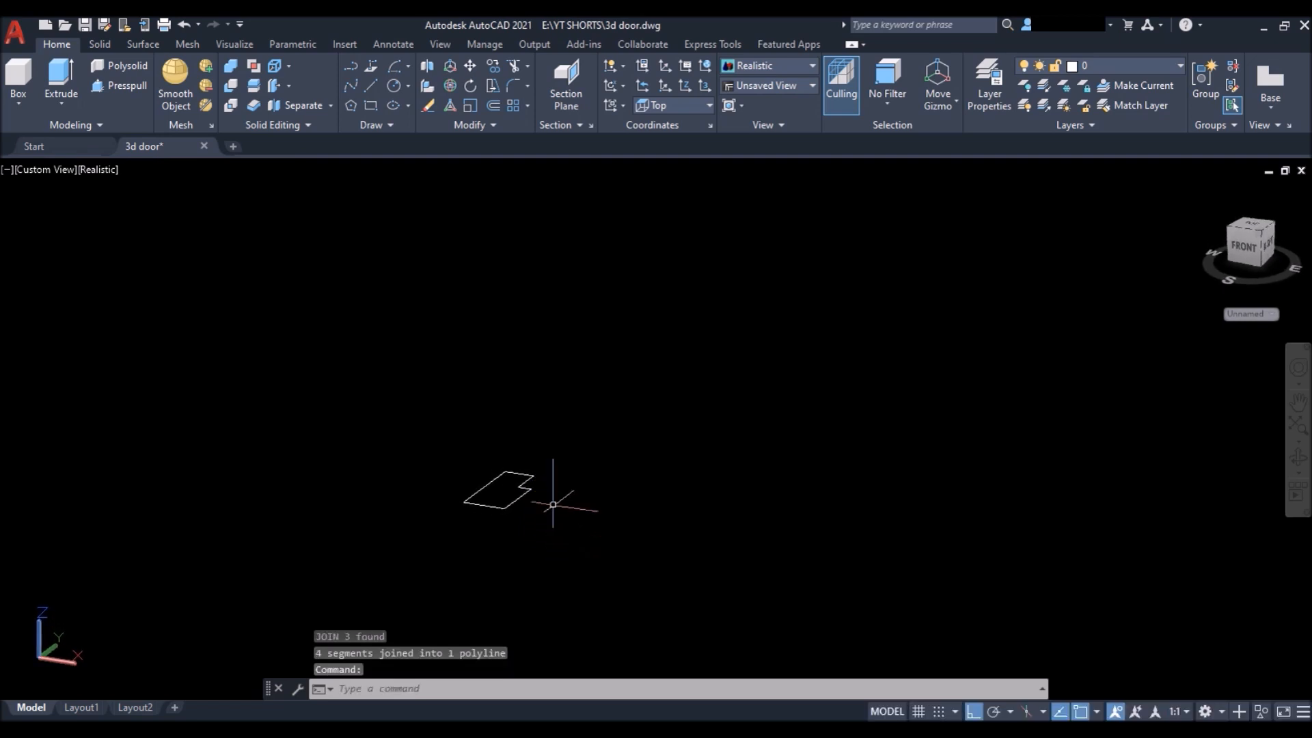
pyautogui.write('l')
pyautogui.press('Return')
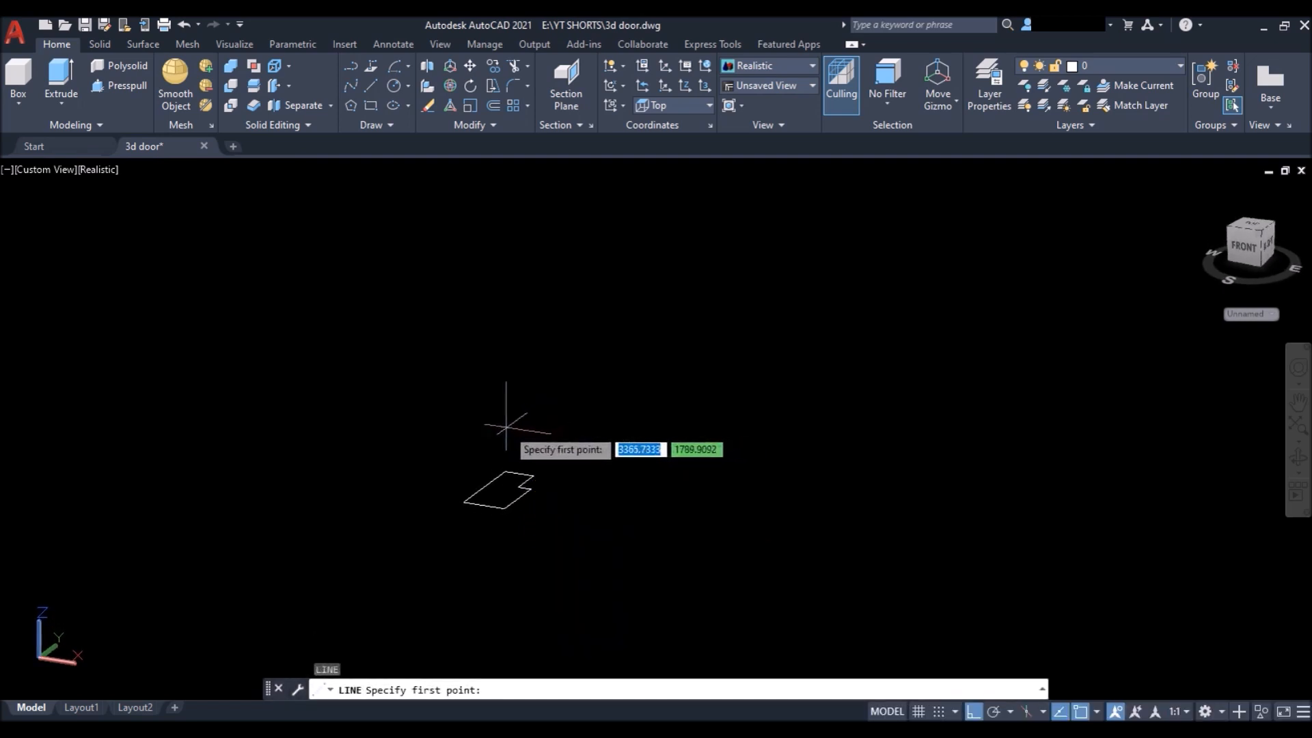
pyautogui.click(504, 472)
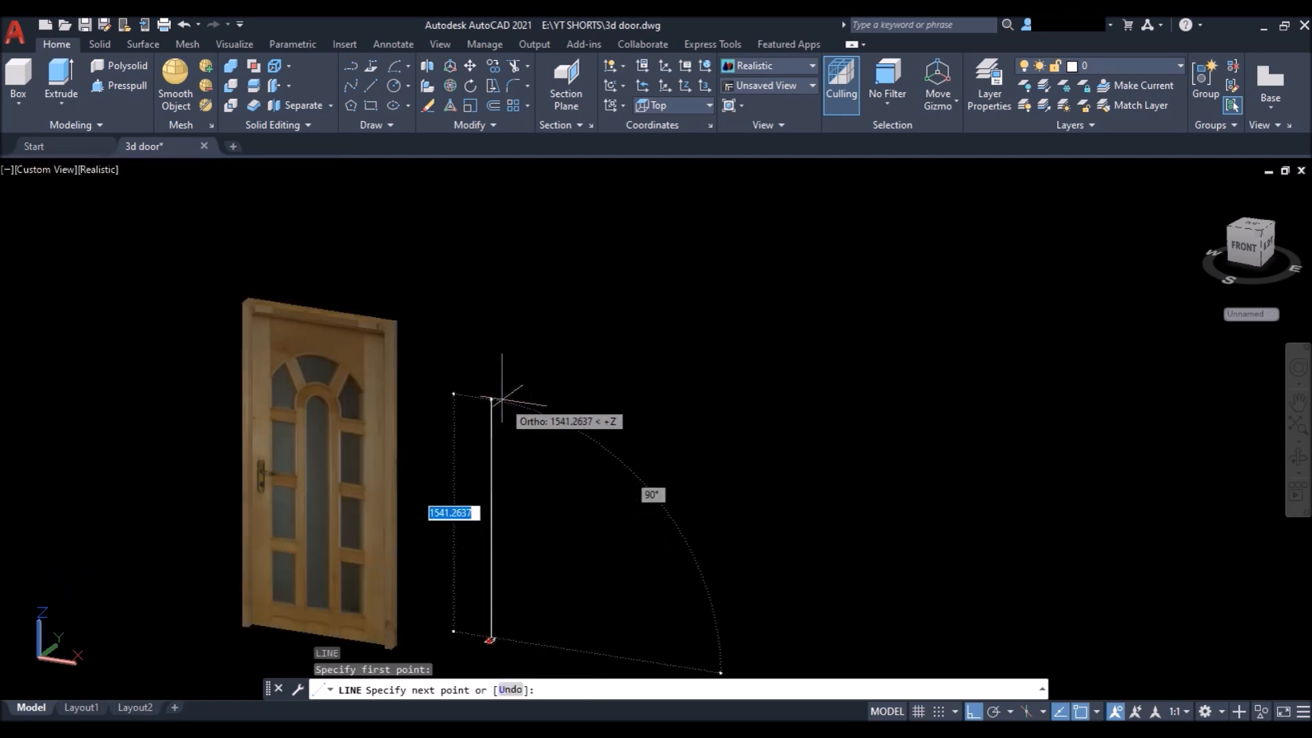
pyautogui.write('2100')
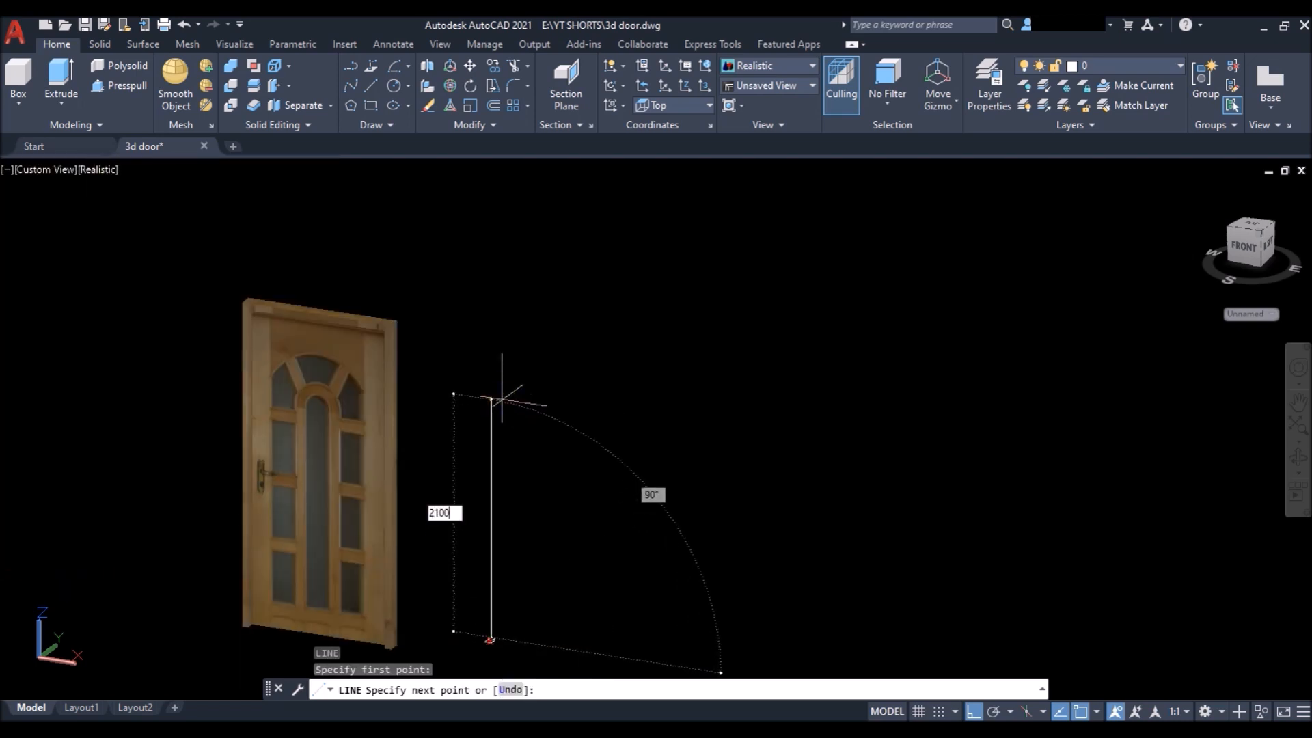
pyautogui.press('Return')
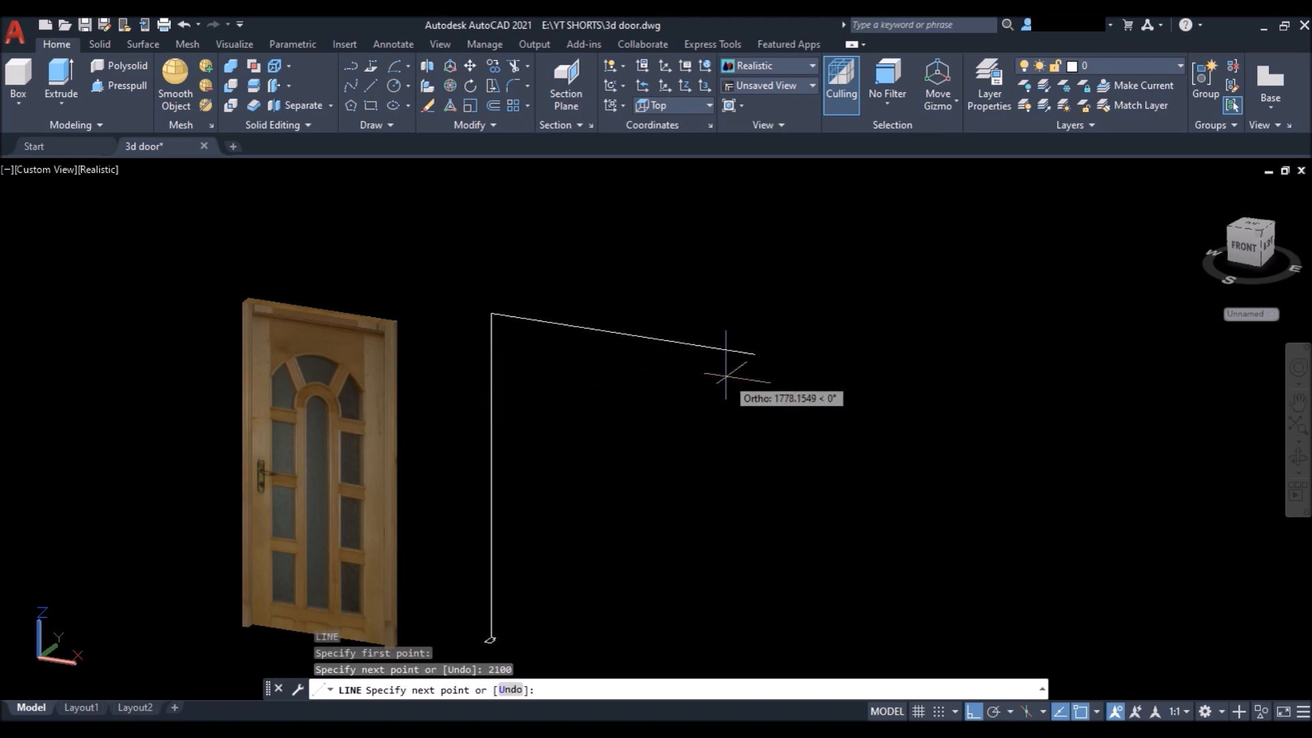
pyautogui.write('100')
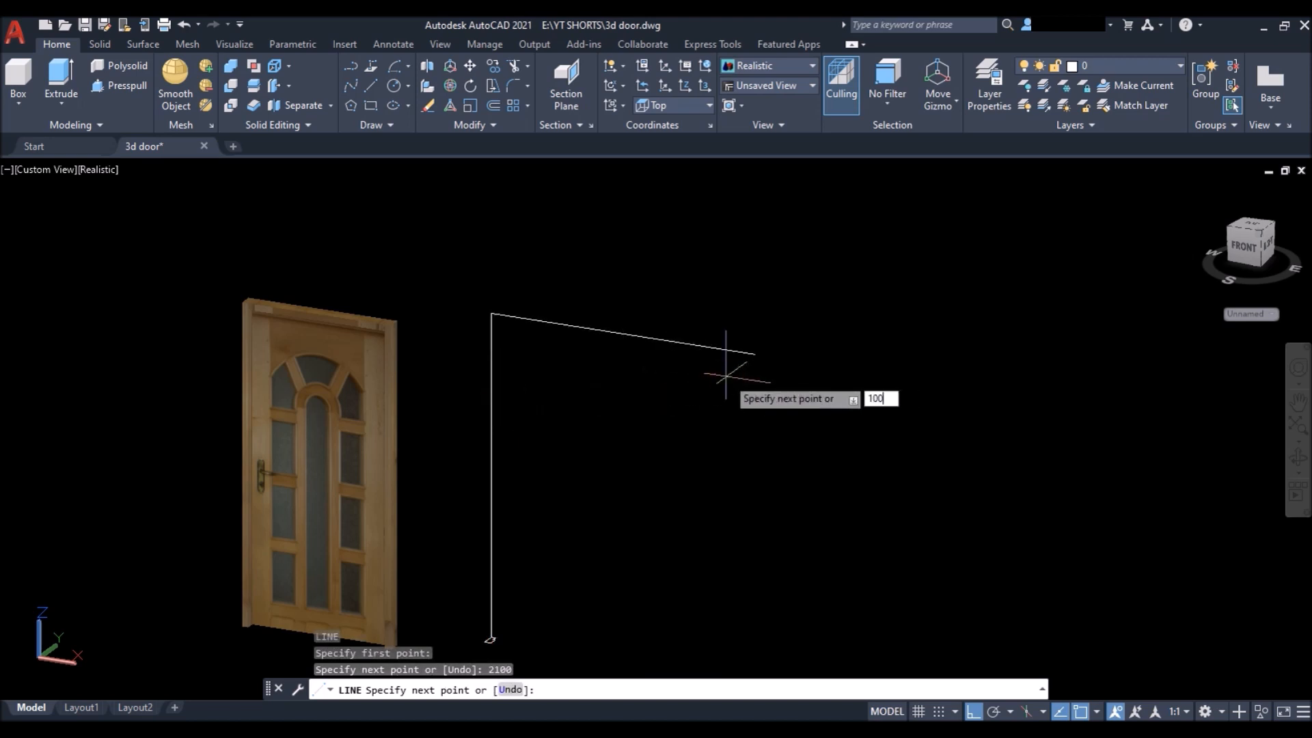
pyautogui.write('0')
pyautogui.press('Return')
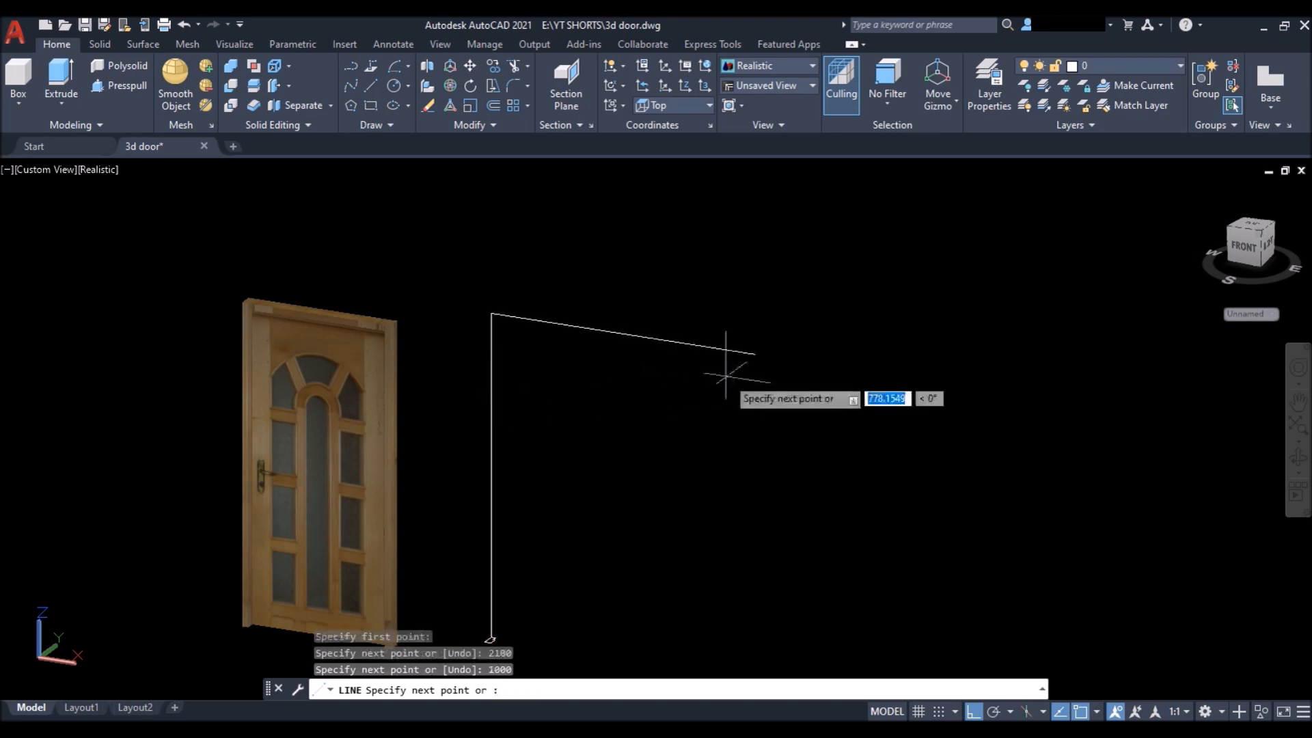
pyautogui.write('2100')
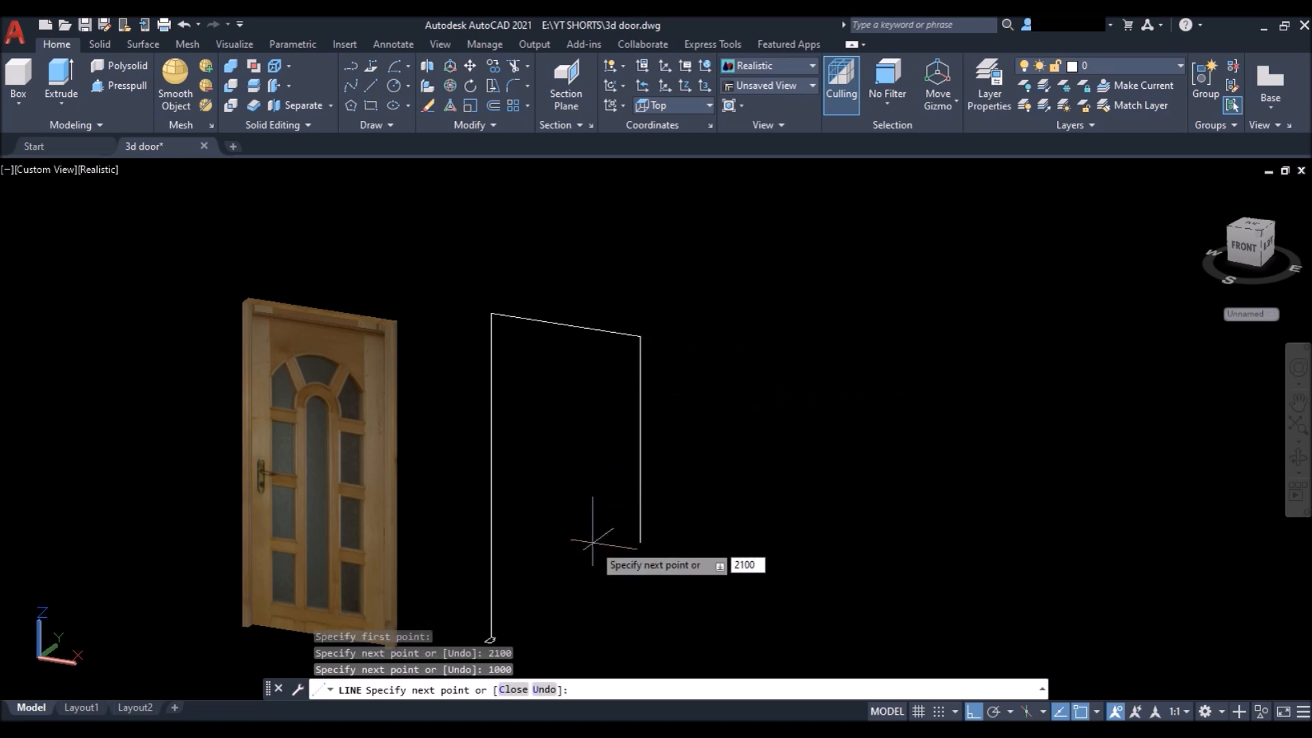
pyautogui.press('Return')
pyautogui.press('Return')
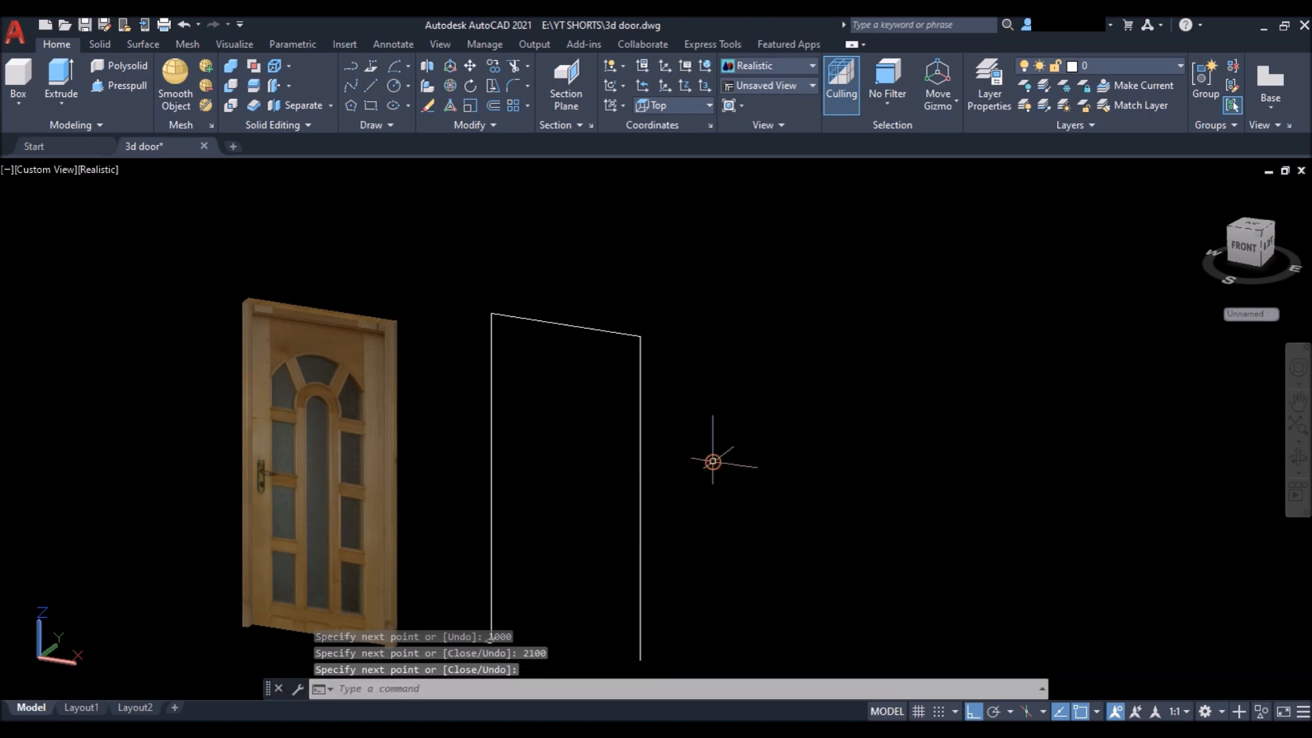
# Step: Join the three frame path lines into a single 3D polyline
pyautogui.scroll(-5, 647, 357)
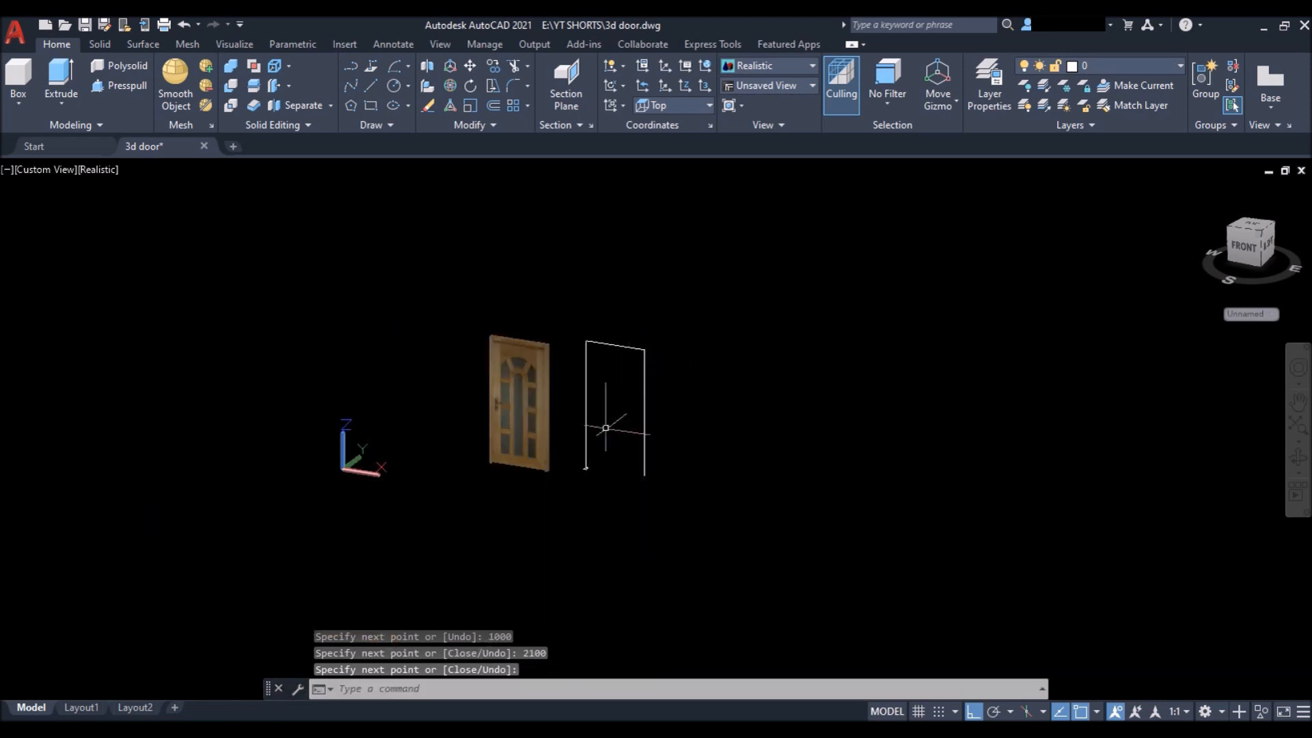
pyautogui.scroll(2, 612, 378)
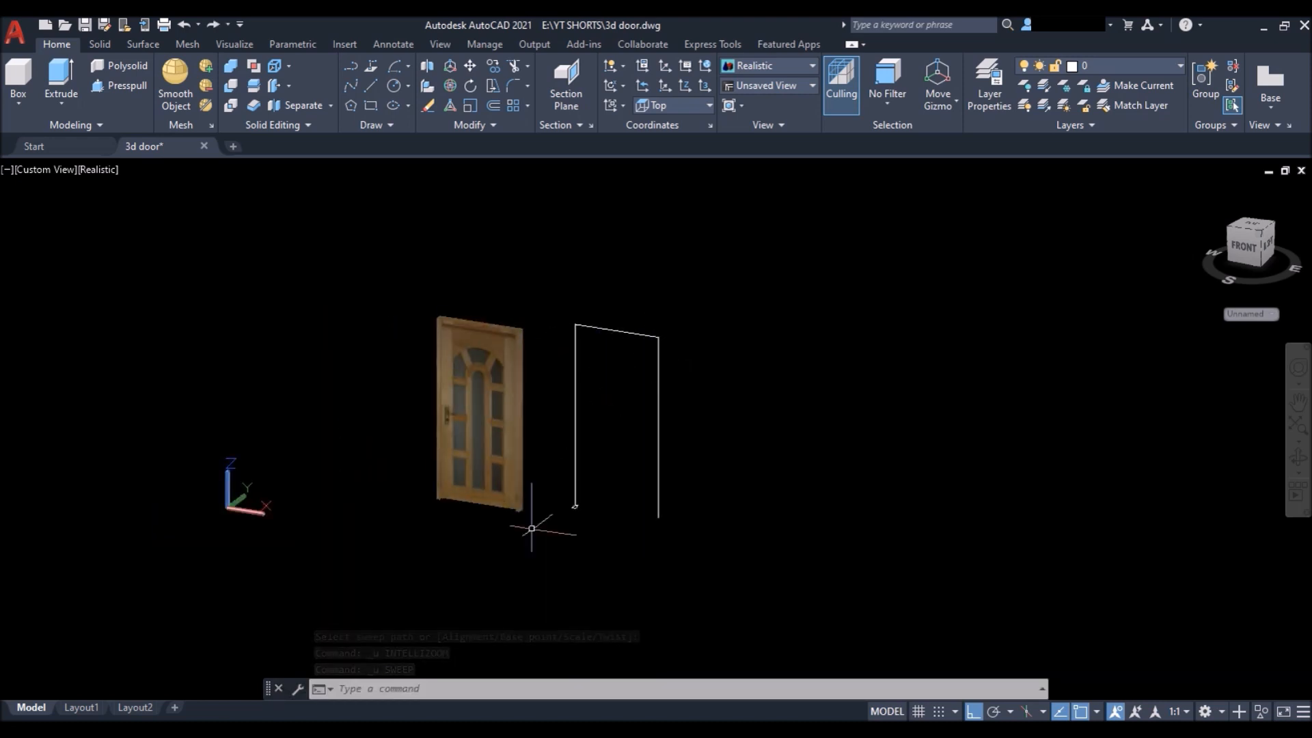
pyautogui.click(673, 284)
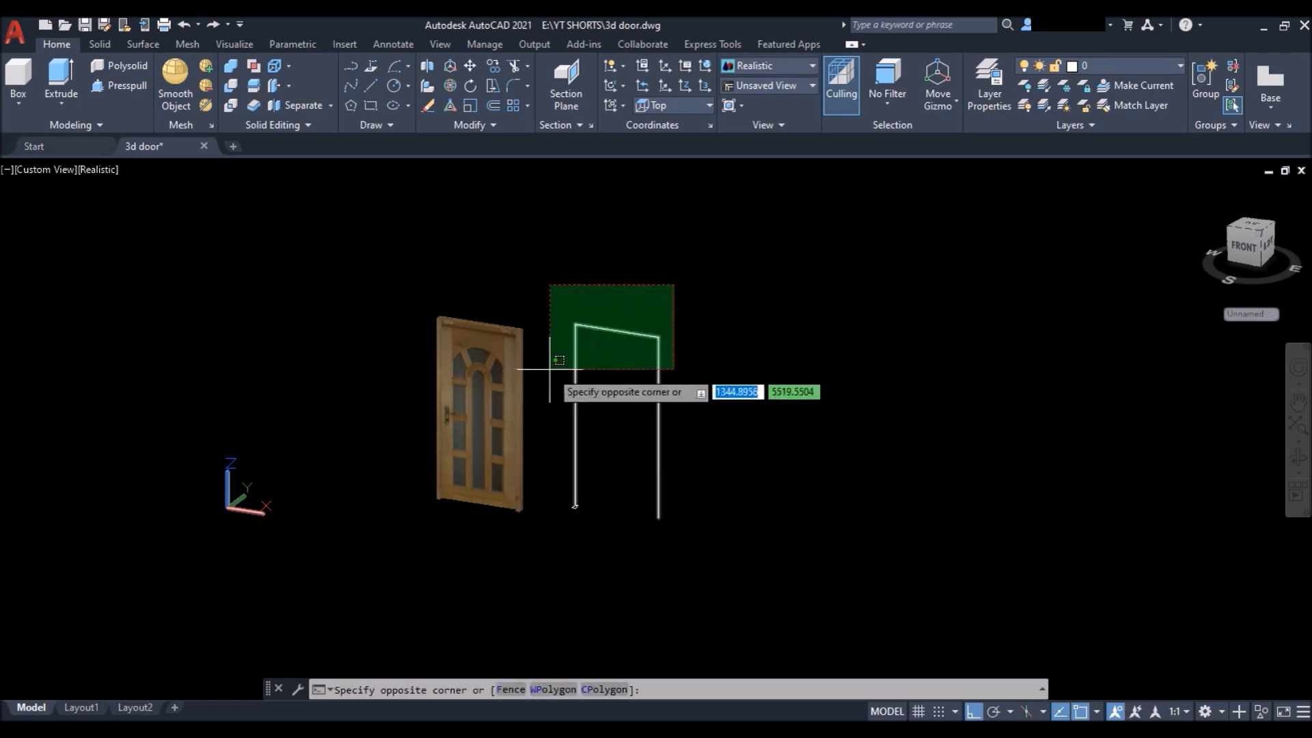
pyautogui.click(551, 370)
pyautogui.write('j')
pyautogui.press('Return')
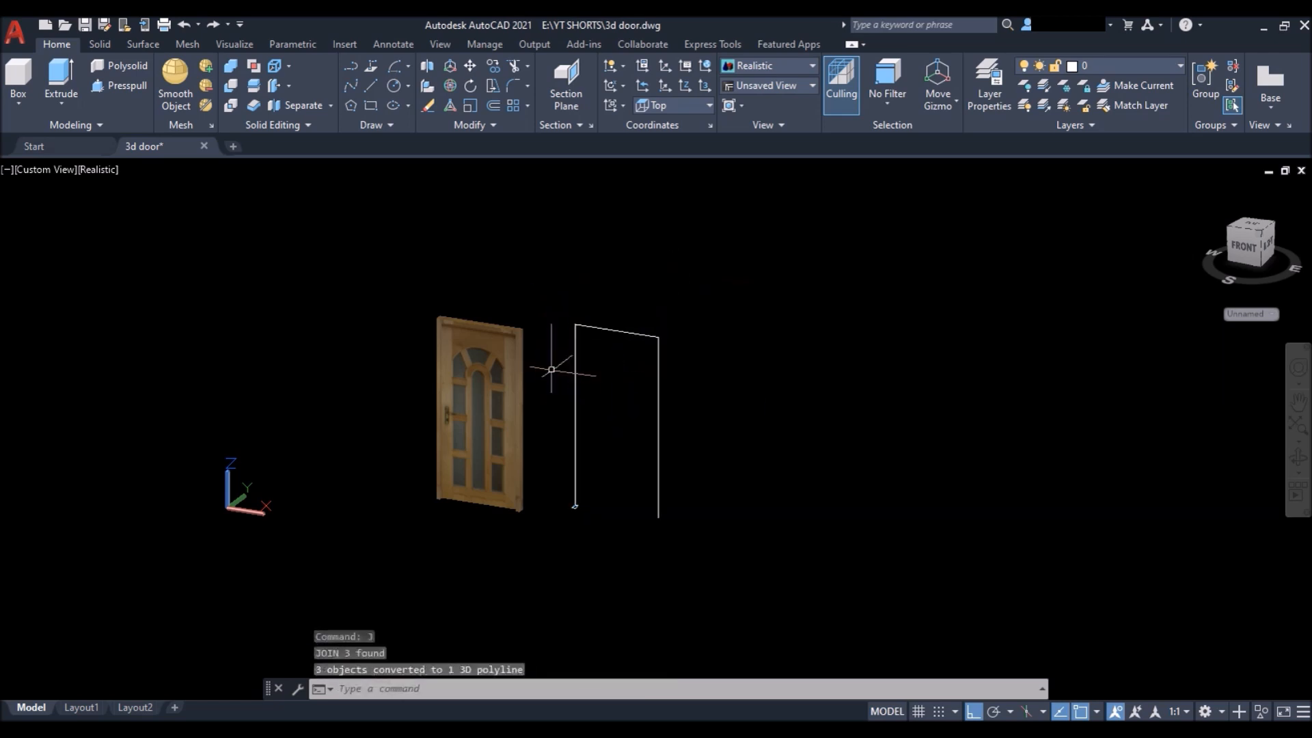
# Step: Sweep the jamb profile along the joined frame path to form the solid door frame, and check the foot of its post
pyautogui.scroll(4, 583, 501)
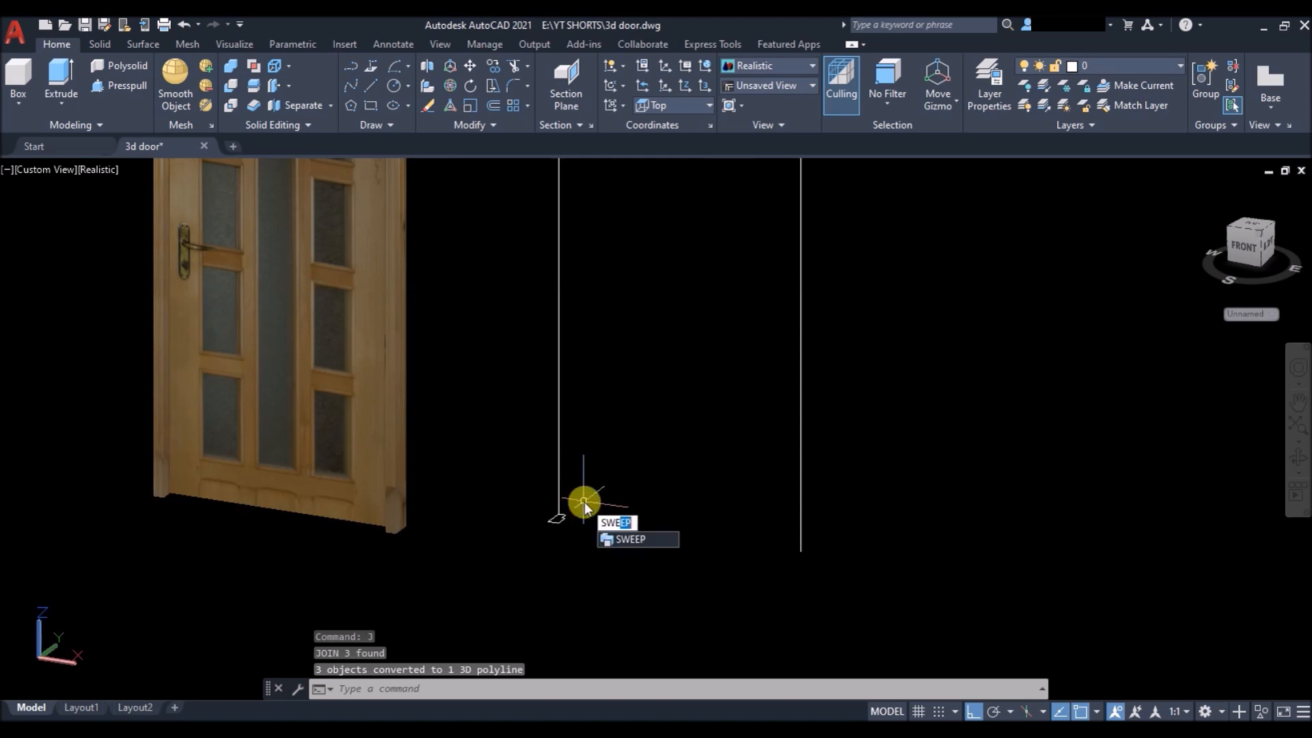
pyautogui.press('Return')
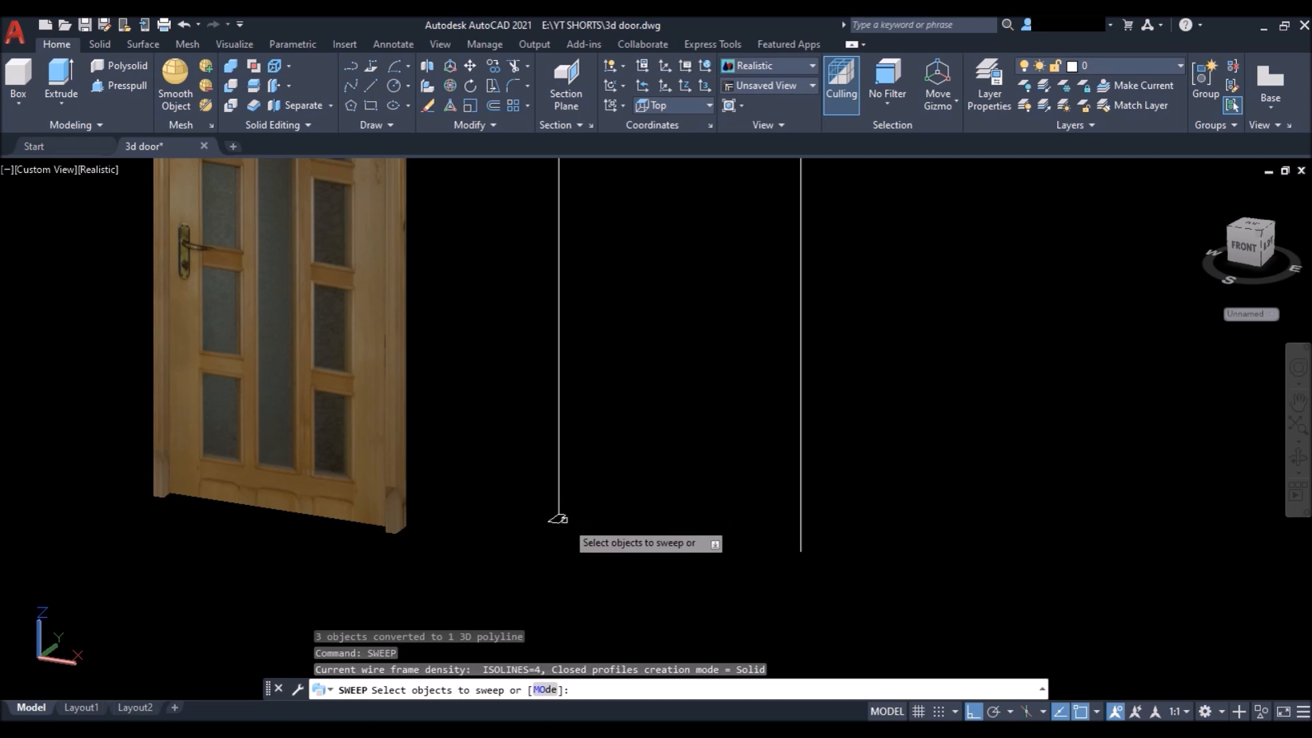
pyautogui.click(557, 517)
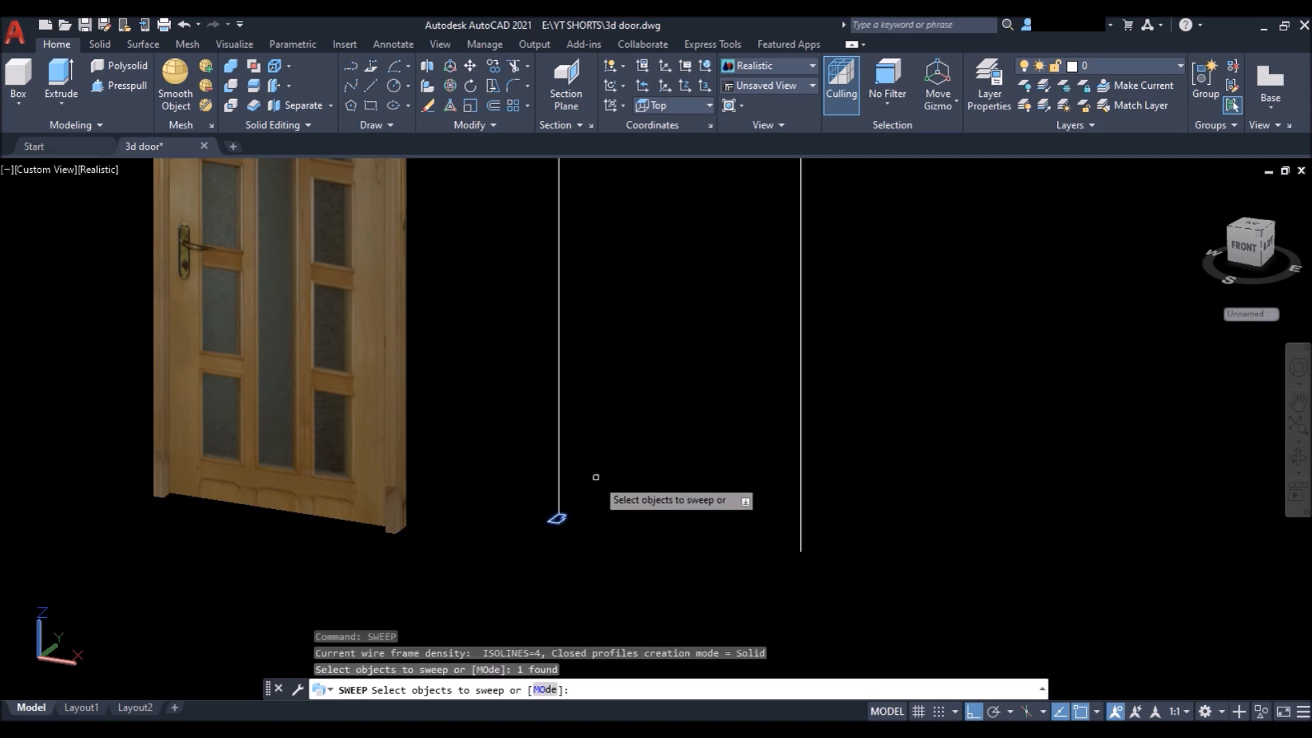
pyautogui.press('Return')
pyautogui.click(558, 463)
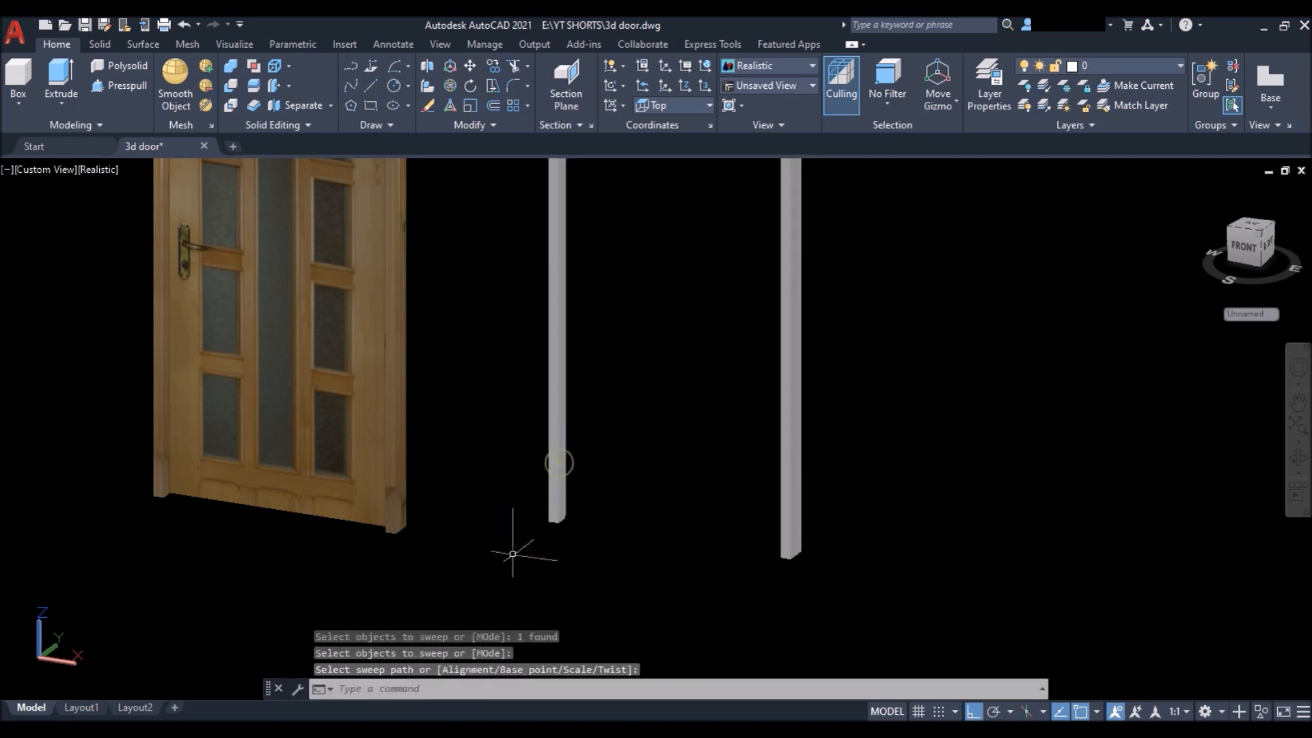
pyautogui.scroll(-2, 513, 554)
pyautogui.scroll(5, 537, 538)
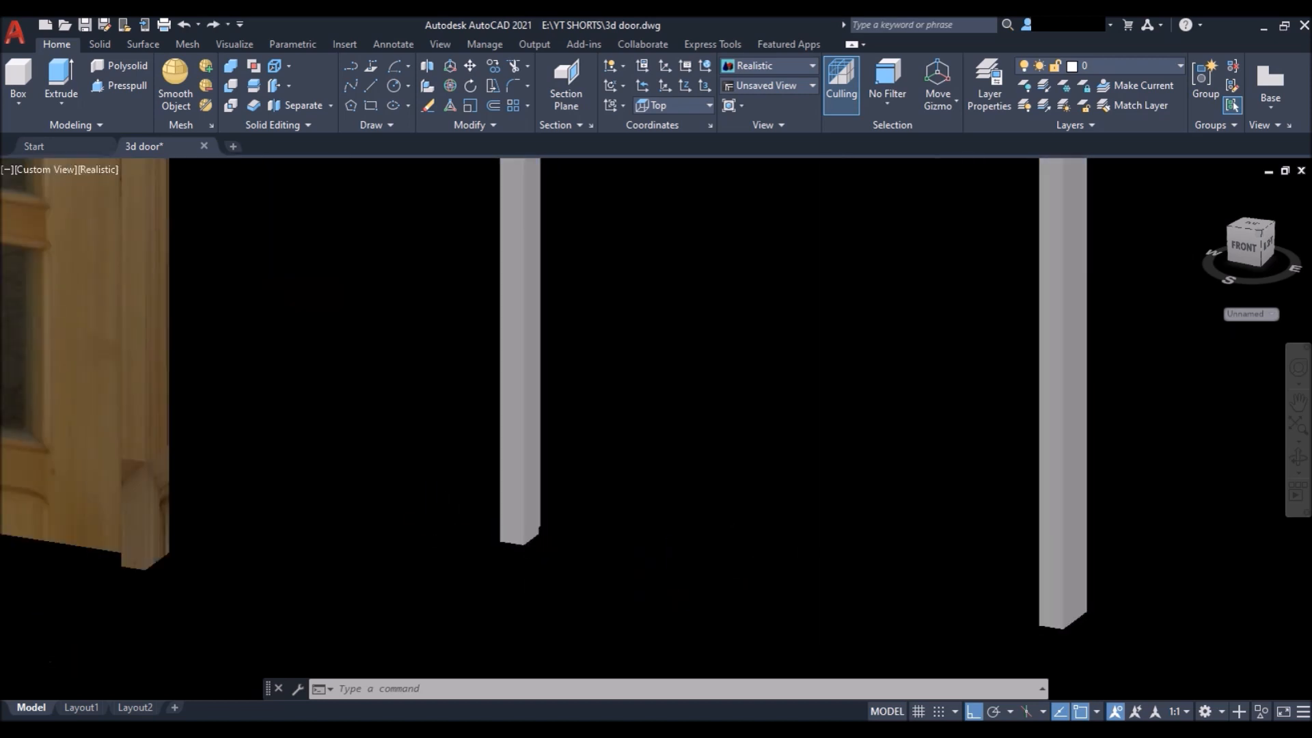
pyautogui.scroll(-4, 432, 521)
pyautogui.scroll(5, 461, 522)
pyautogui.scroll(5, 460, 527)
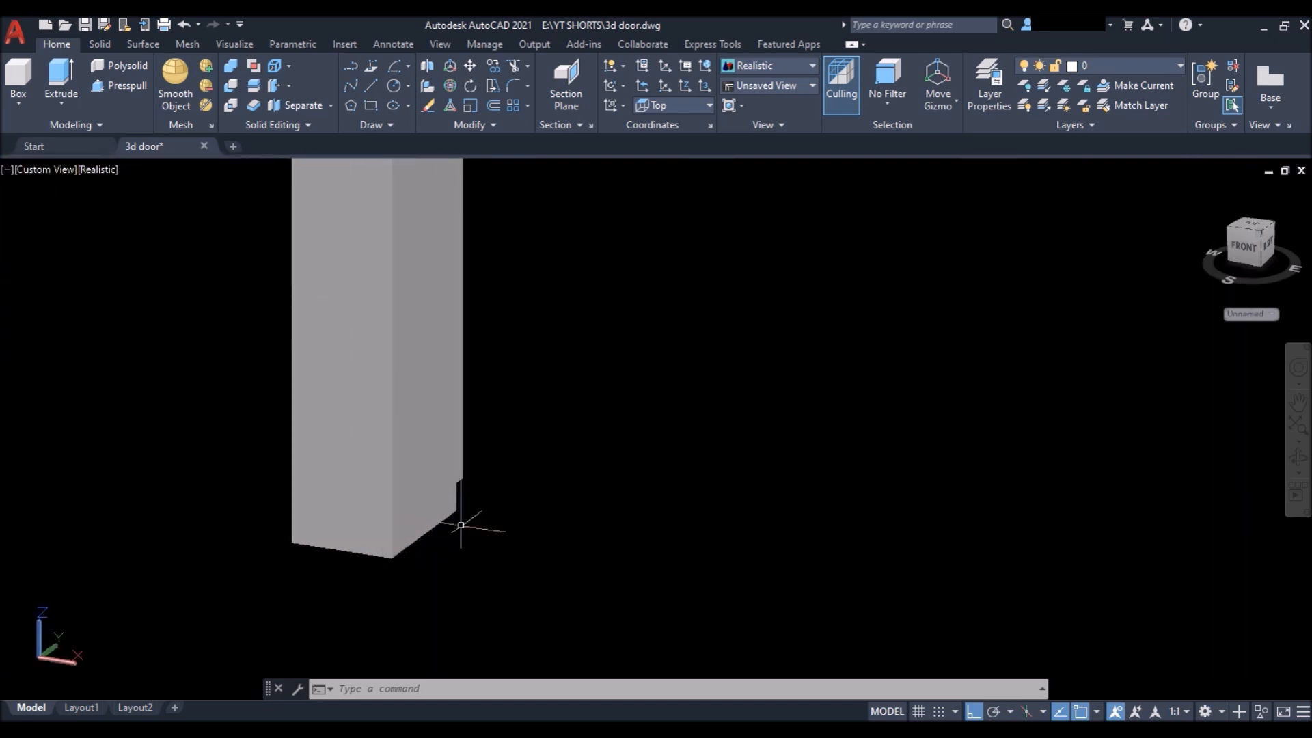
# Step: Draw a rectangle at the foot of the frame, spanning the opening between the rebates of the two jambs
pyautogui.write('REC')
pyautogui.press('Return')
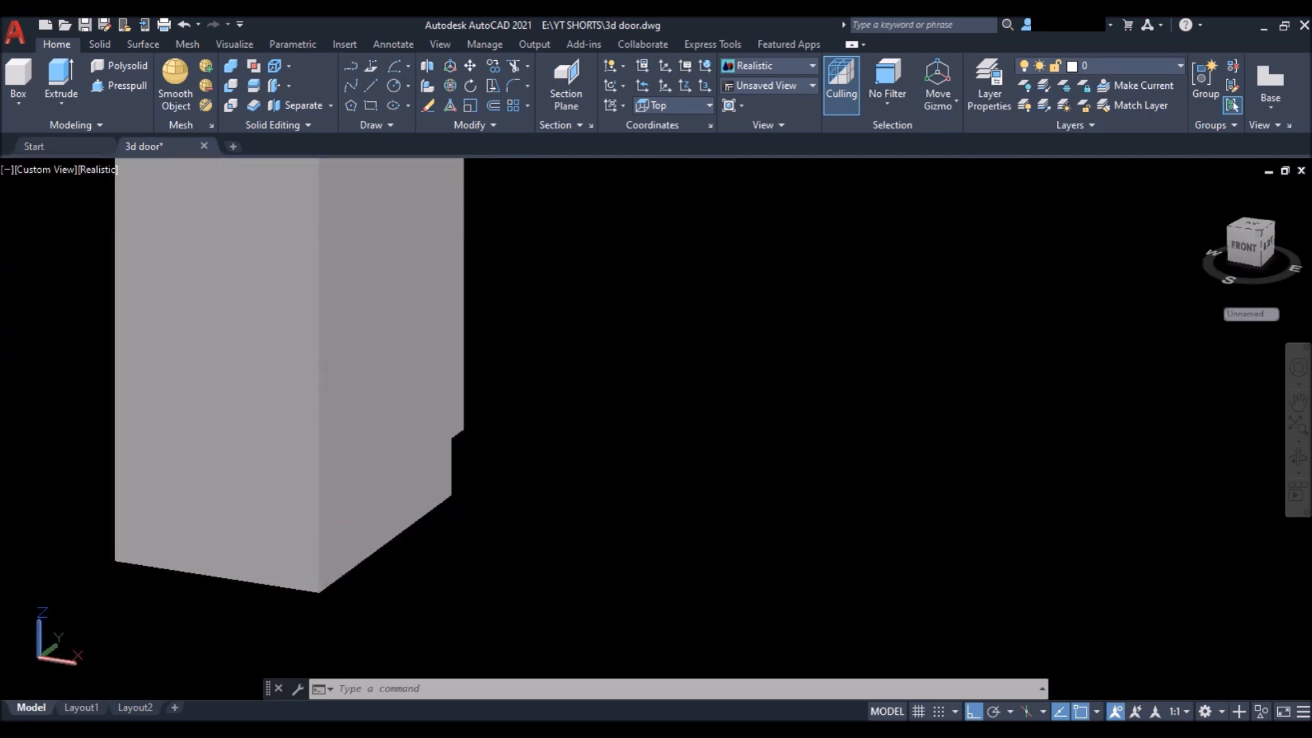
pyautogui.scroll(-3, 460, 427)
pyautogui.scroll(-3, 460, 427)
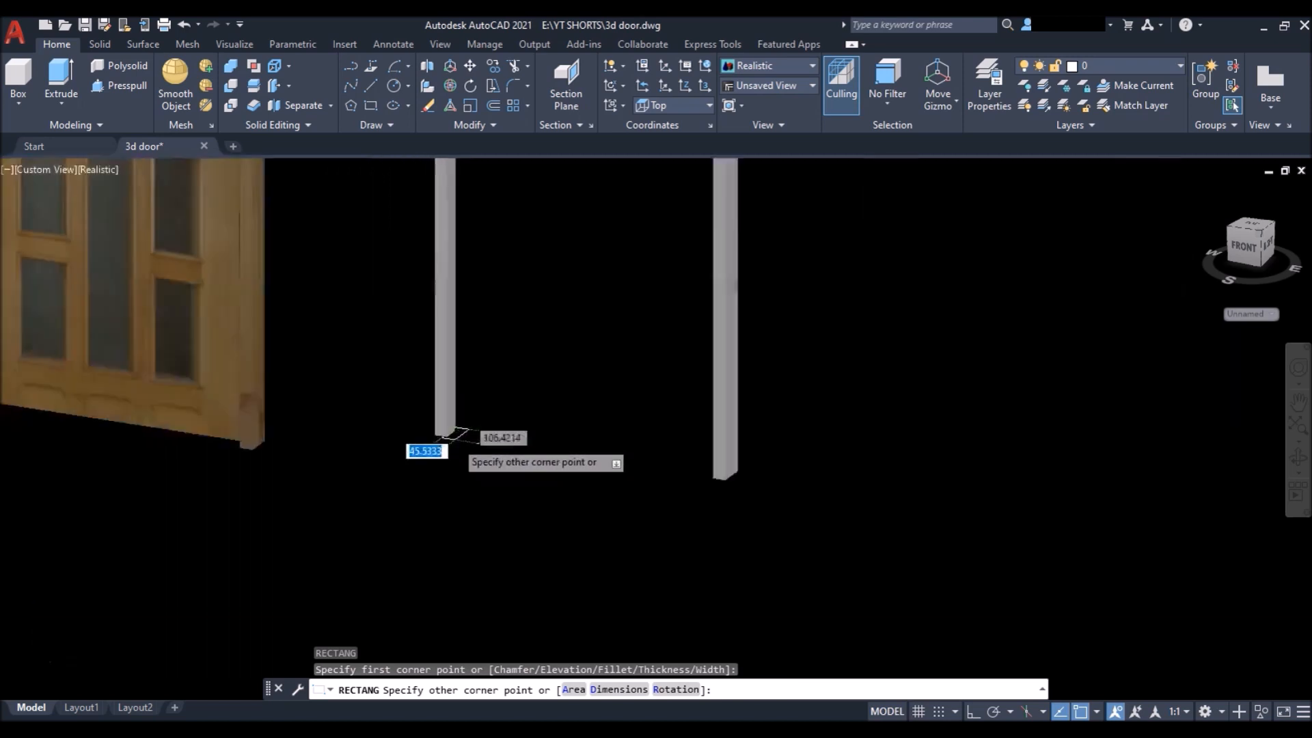
pyautogui.keyDown('shift'); pyautogui.moveTo(831, 486); pyautogui.dragTo(427, 527, button='middle'); pyautogui.keyUp('shift')
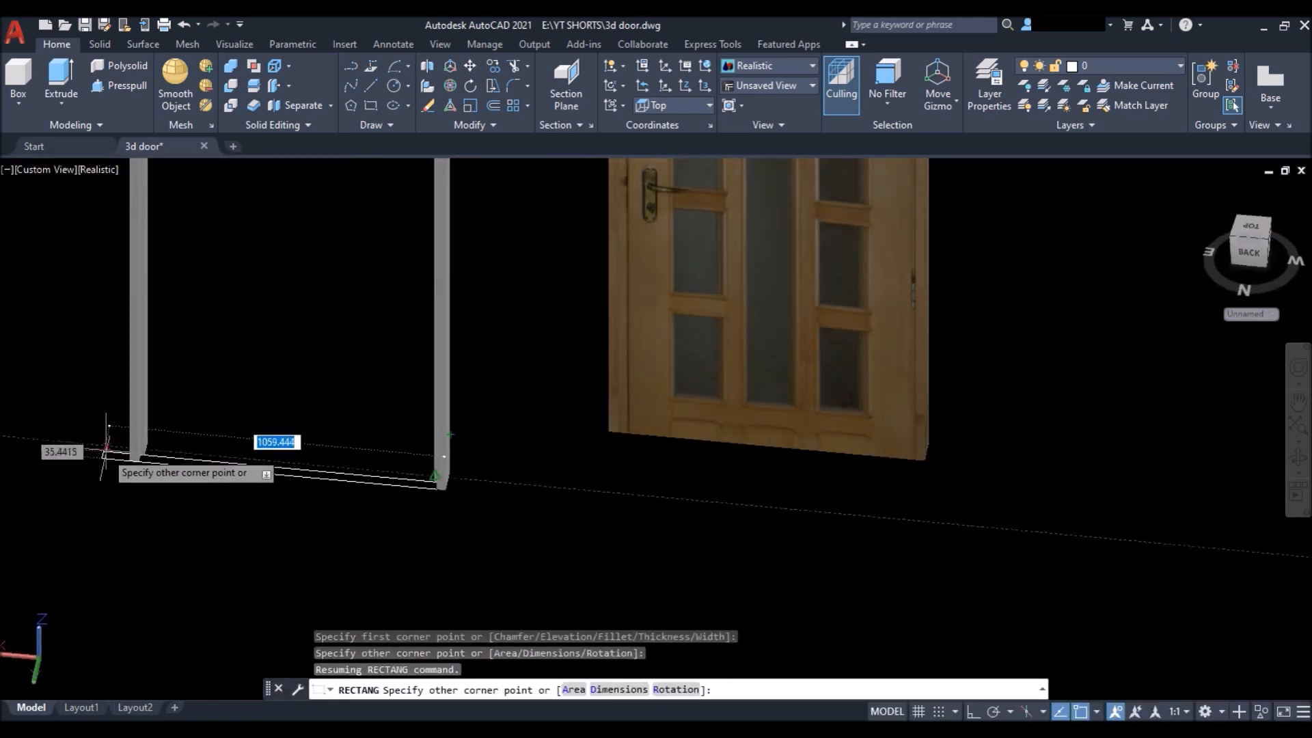
pyautogui.scroll(5, 164, 492)
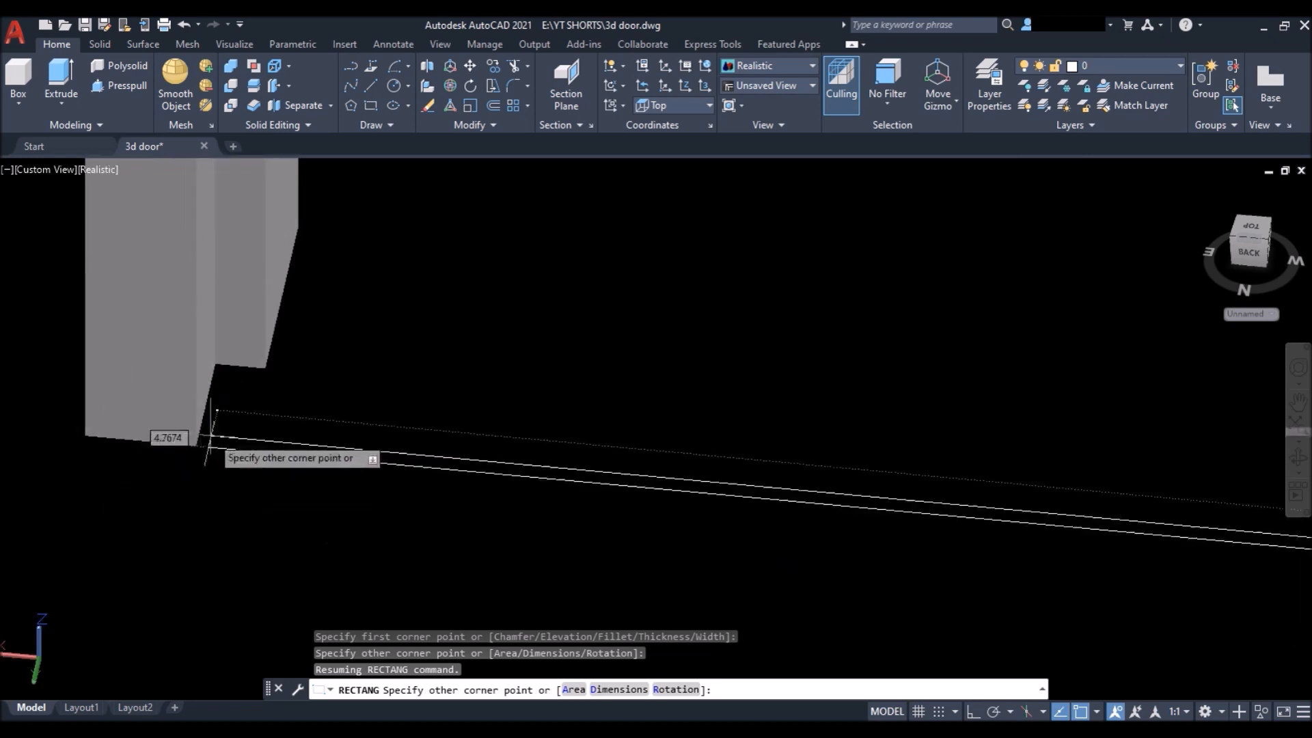
pyautogui.click(215, 364)
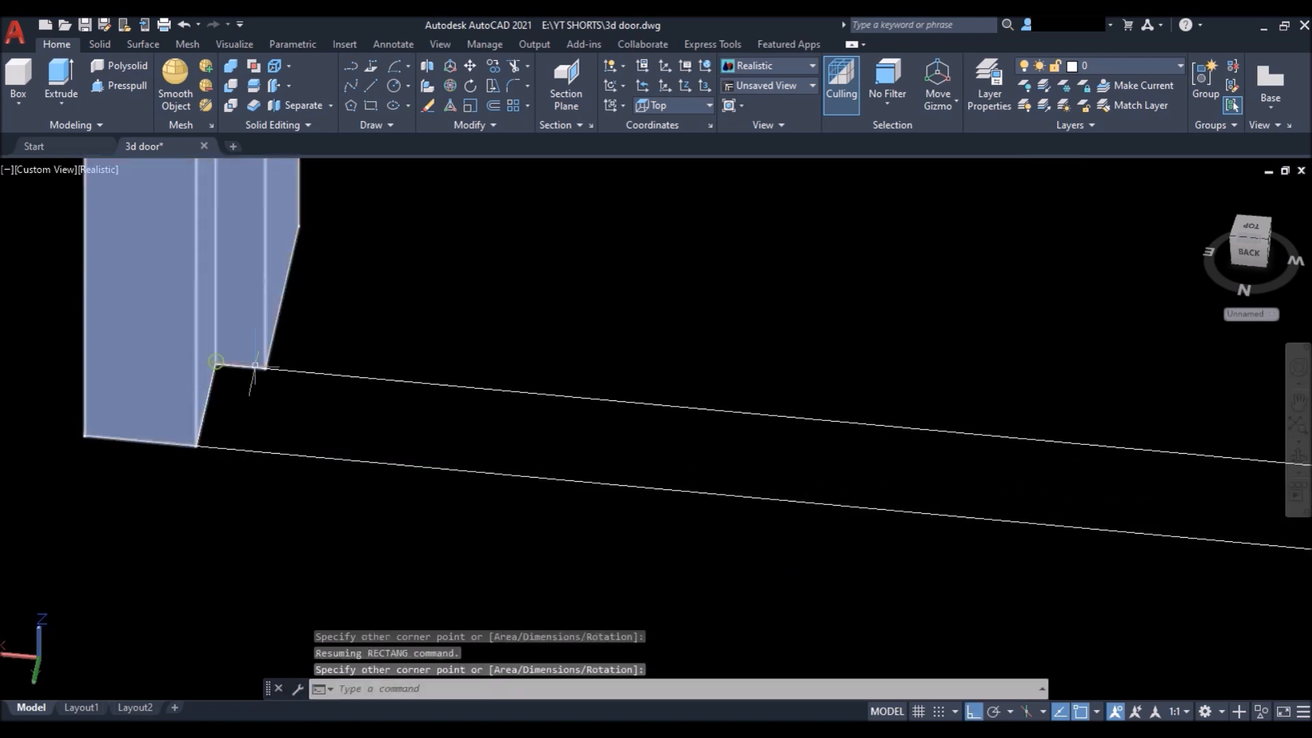
# Step: Extrude the floor rectangle up to the rebate of the frame head to form the solid door panel
pyautogui.scroll(-2, 339, 383)
pyautogui.click(505, 367)
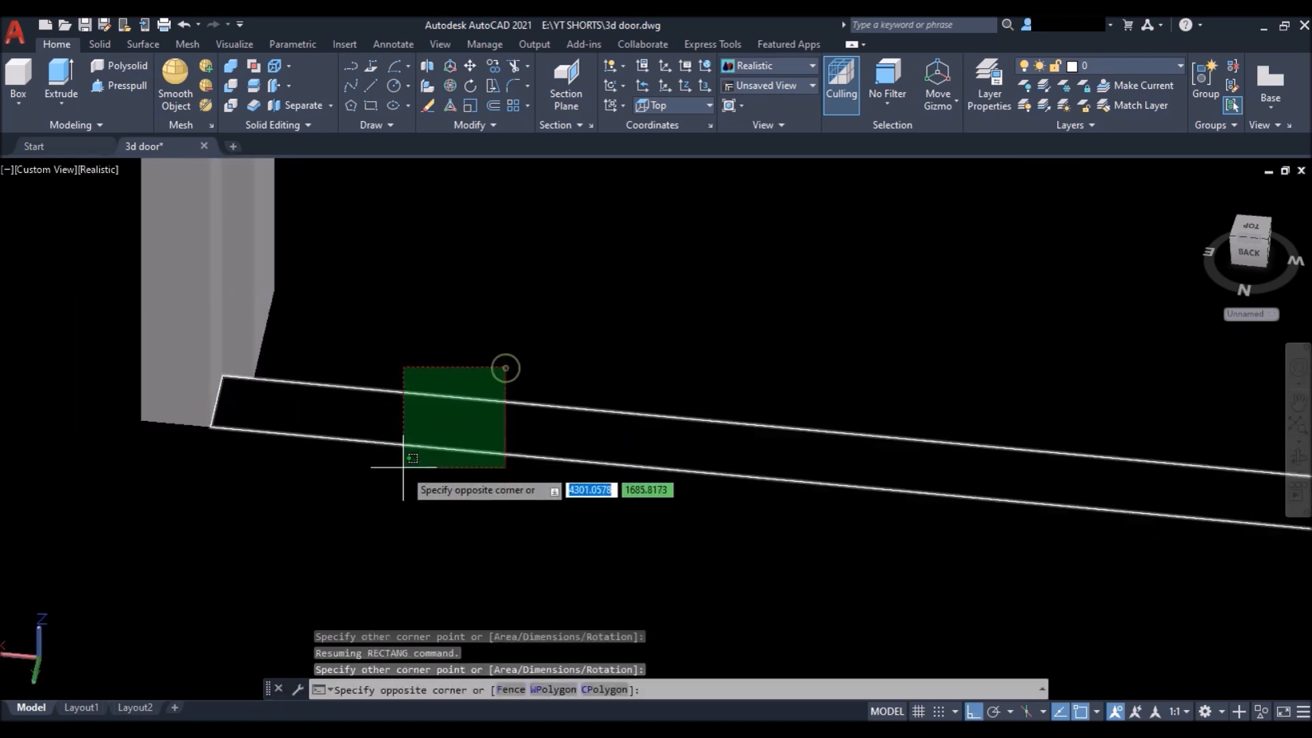
pyautogui.click(404, 464)
pyautogui.write('ext')
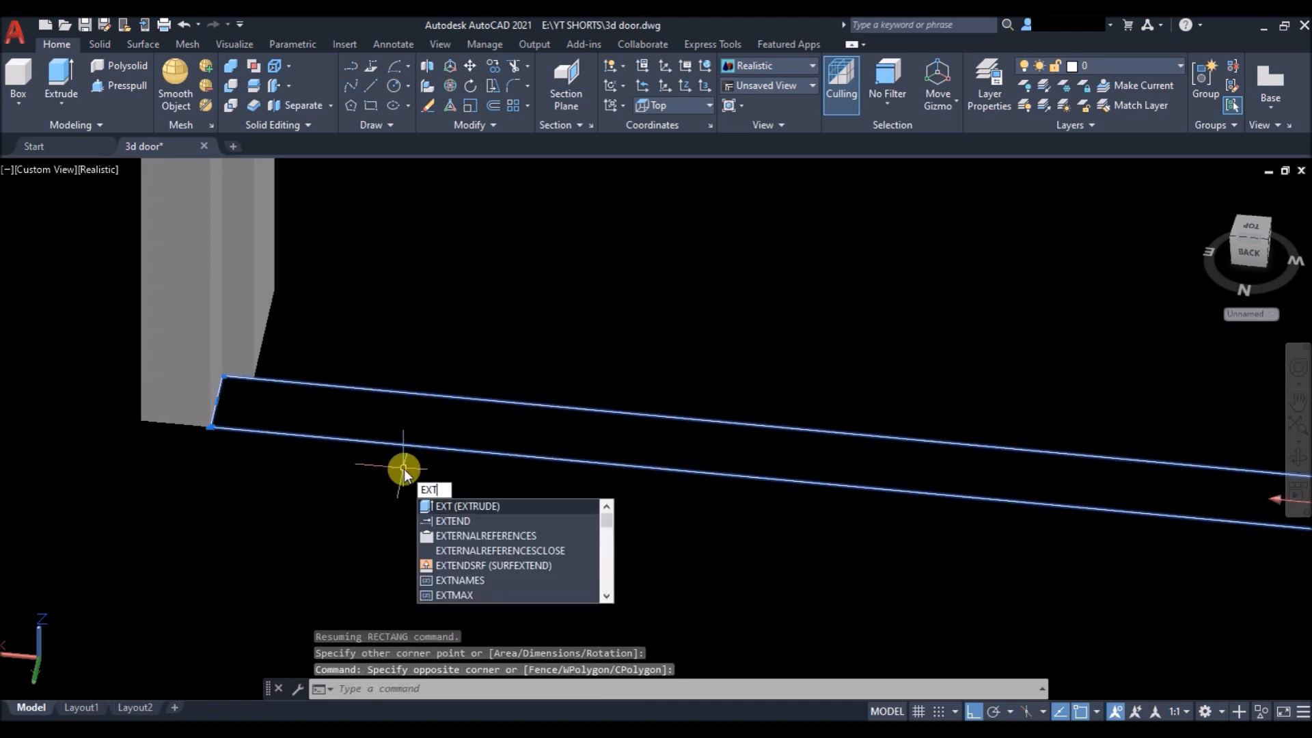
pyautogui.press('Return')
pyautogui.scroll(-6, 351, 618)
pyautogui.scroll(6, 381, 384)
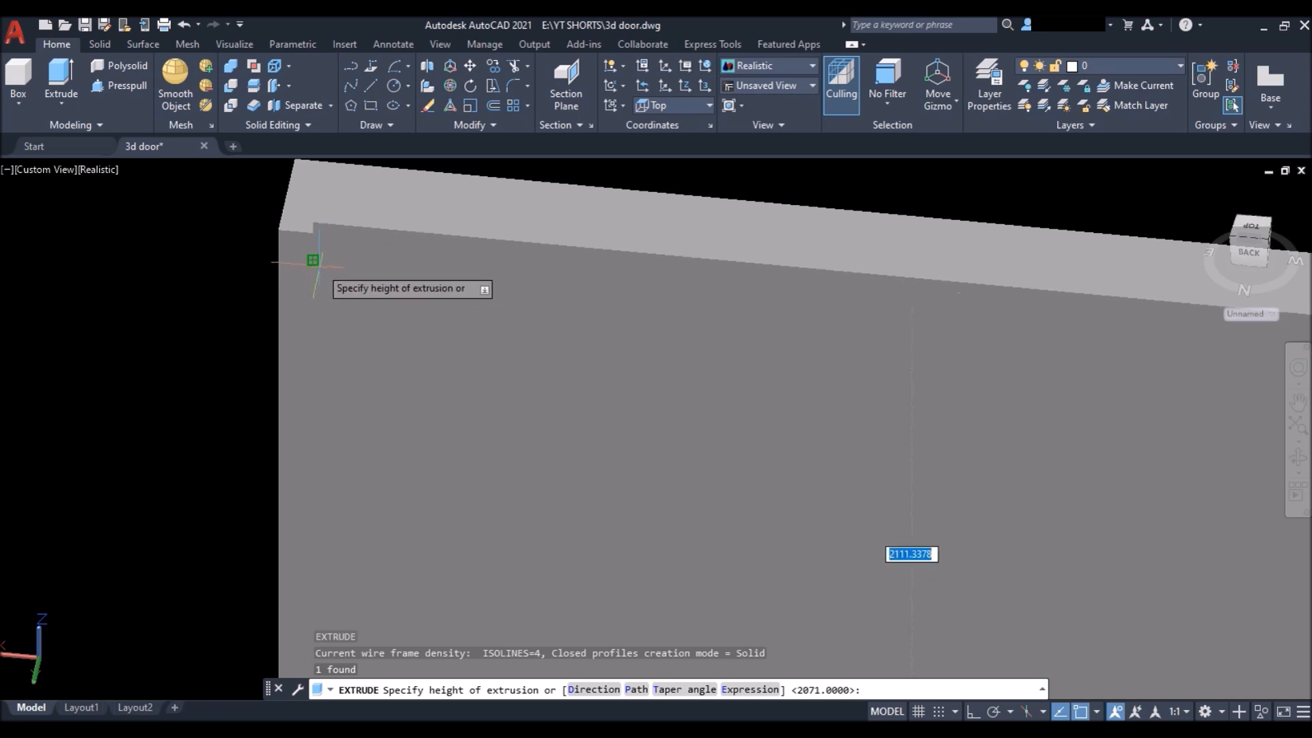
pyautogui.click(313, 260)
# Step: Examine the door panel and the surrounding frame as separate solids, and compare them with the textured door
pyautogui.scroll(-2, 362, 268)
pyautogui.scroll(-6, 362, 269)
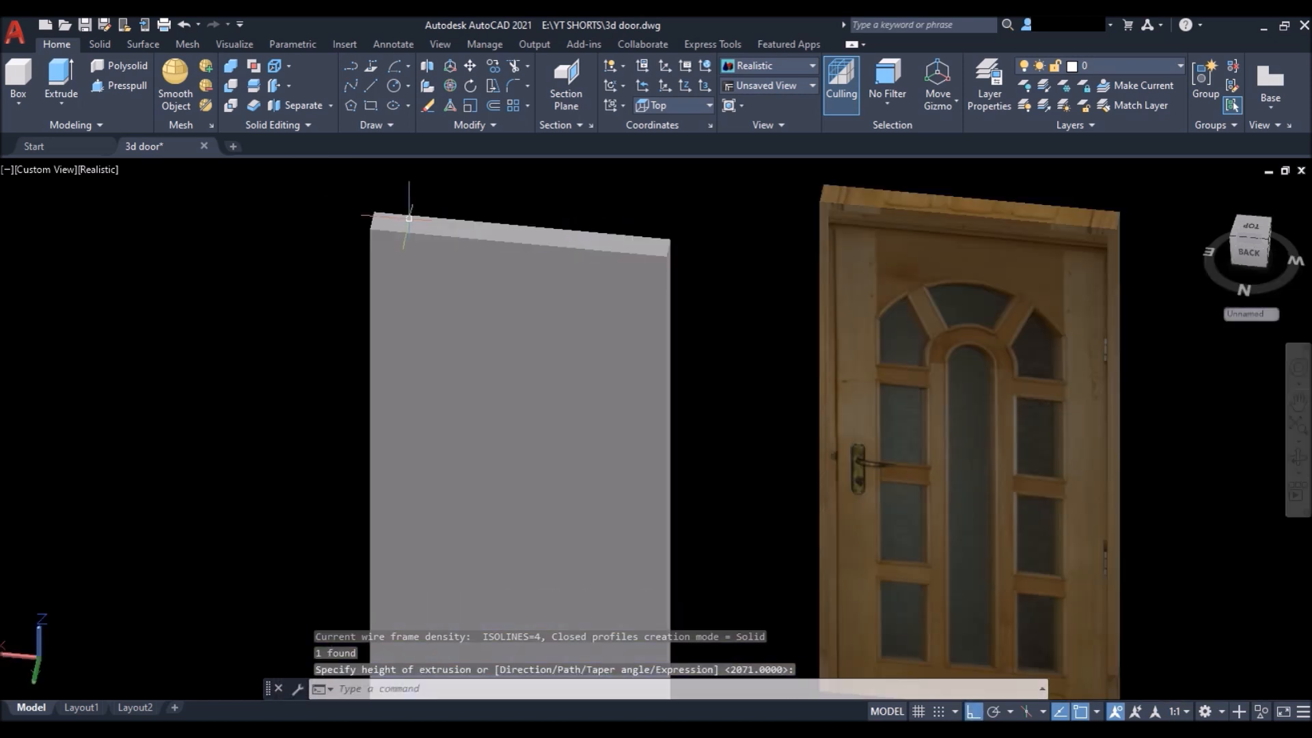
pyautogui.click(439, 308)
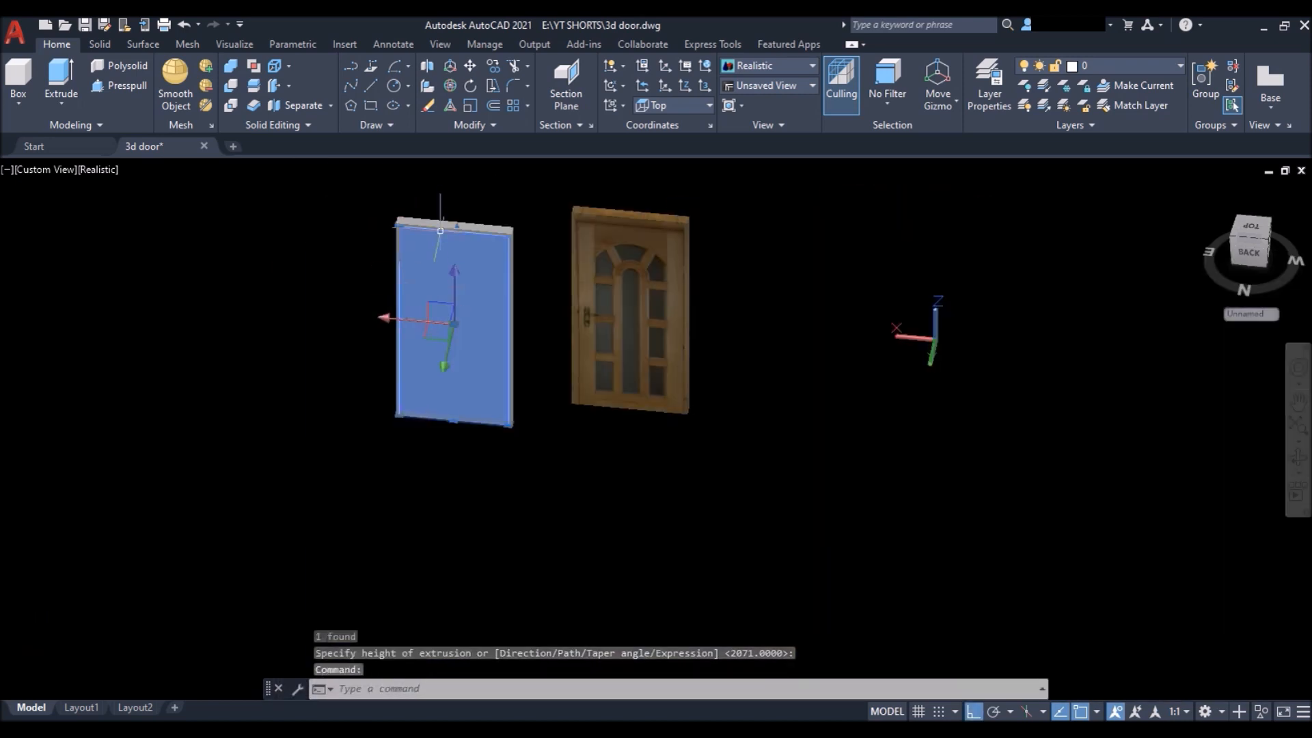
pyautogui.scroll(5, 440, 231)
pyautogui.press('Escape')
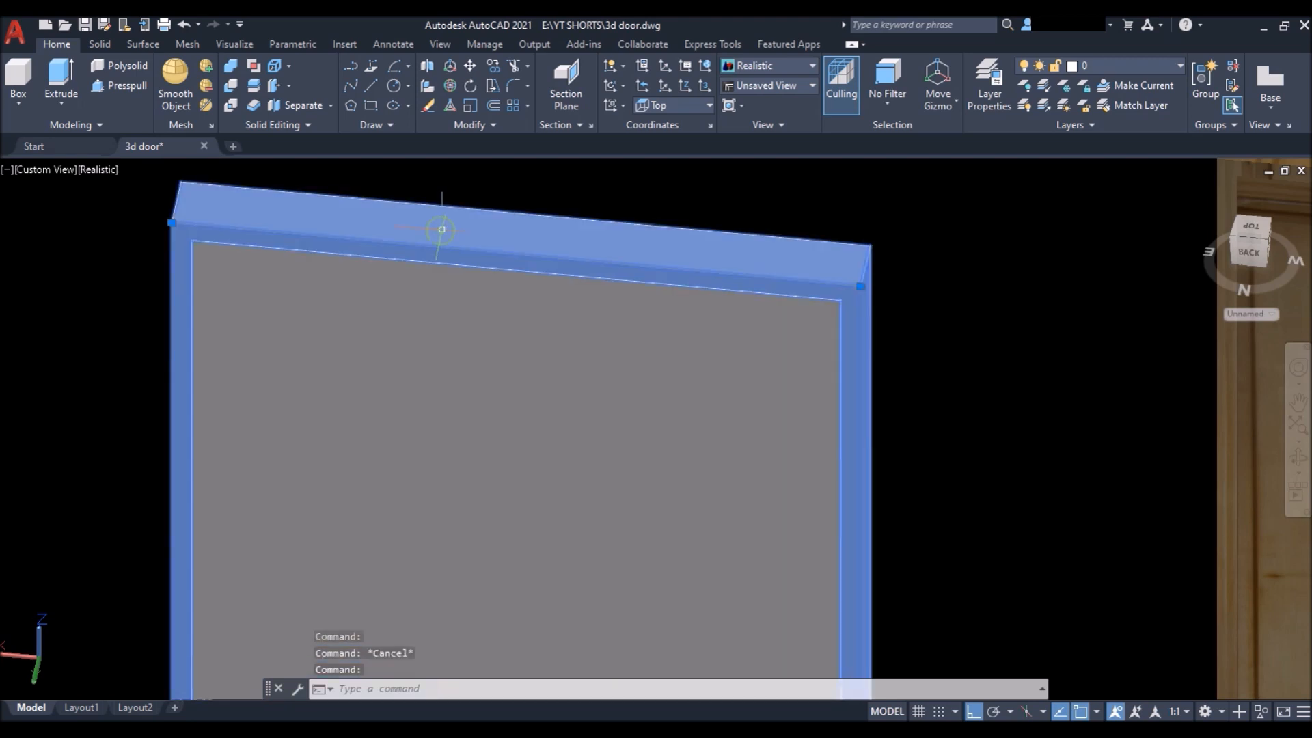
pyautogui.press('Escape')
pyautogui.scroll(-6, 448, 274)
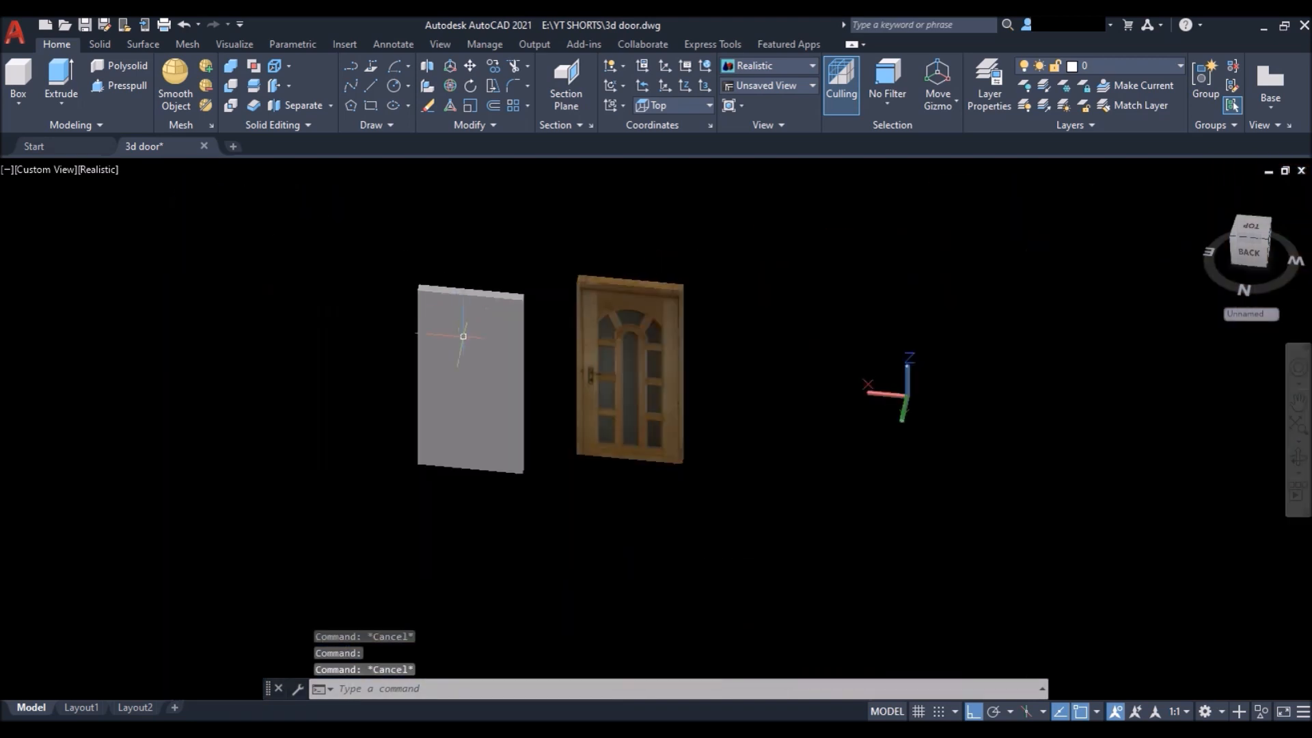
pyautogui.keyDown('shift'); pyautogui.moveTo(488, 395); pyautogui.dragTo(525, 357, button='middle'); pyautogui.keyUp('shift')
pyautogui.scroll(3, 525, 349)
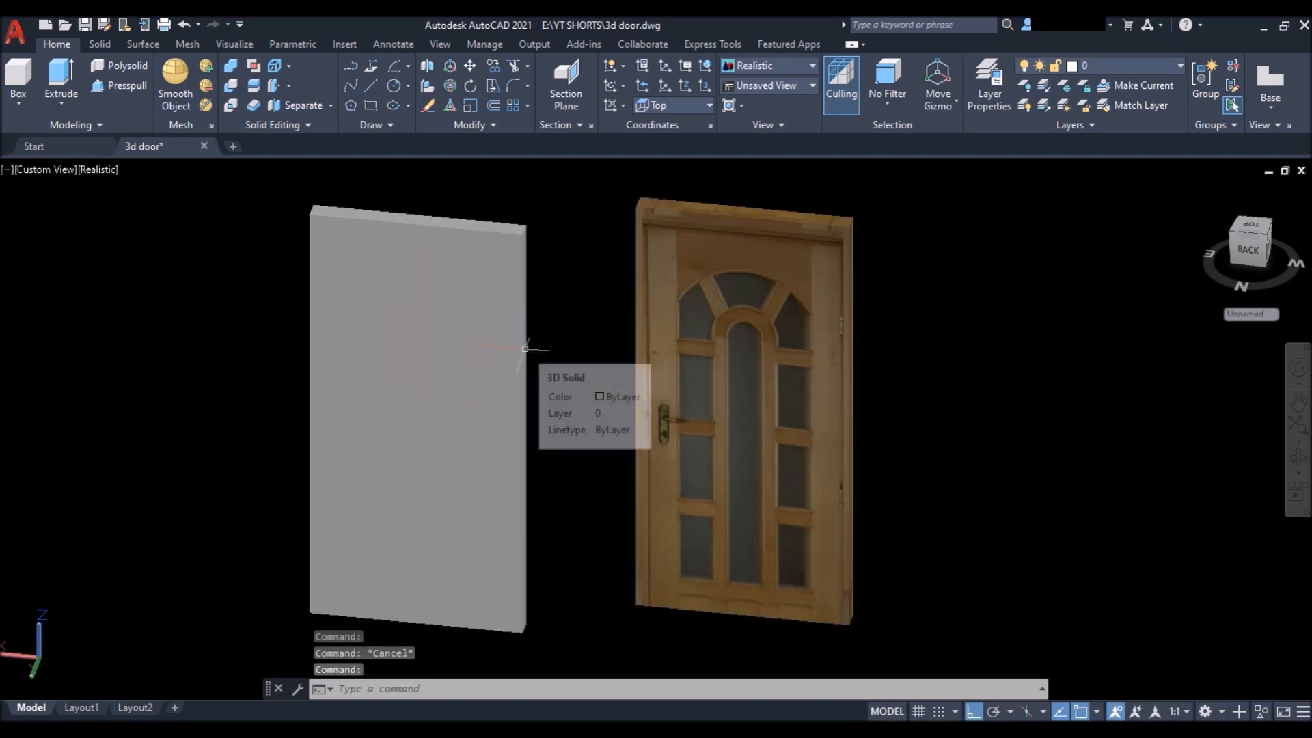
# Step: Create a new Generic material that uses the image "textured door 2" from the YT SHORTS folder
pyautogui.write('MAT')
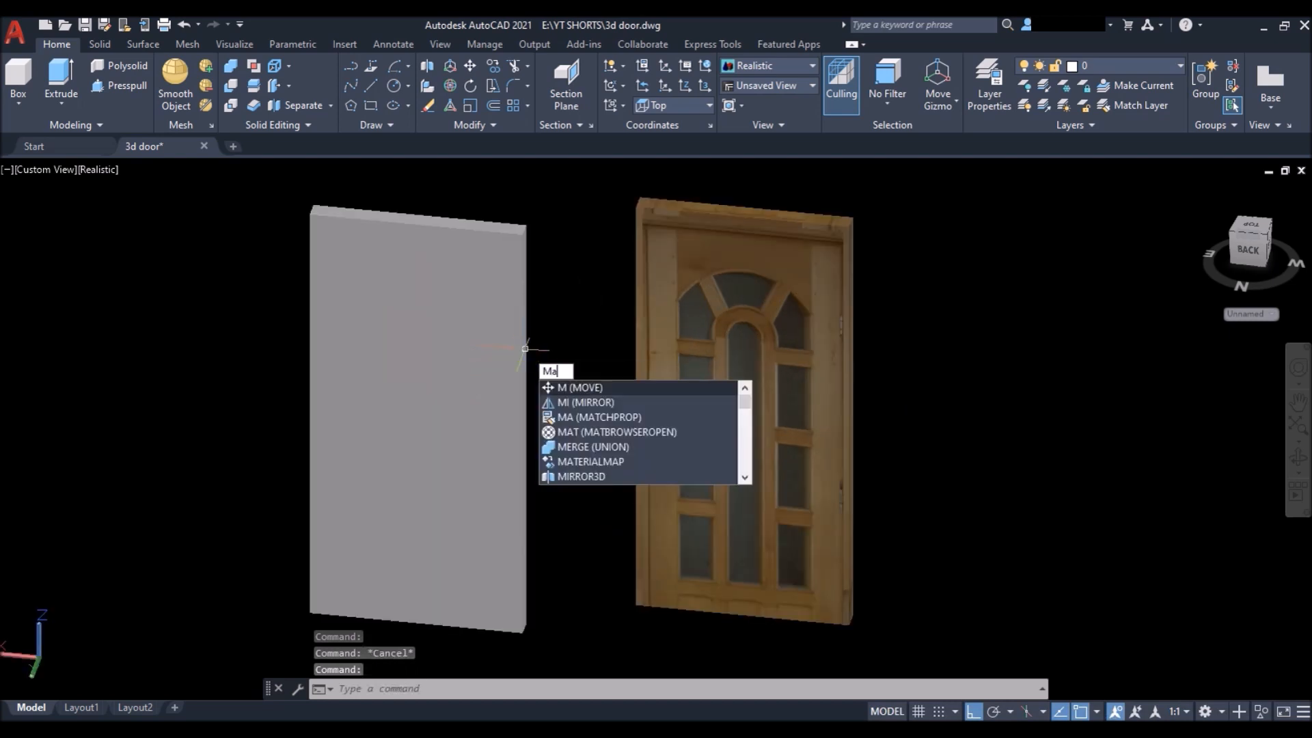
pyautogui.press('Return')
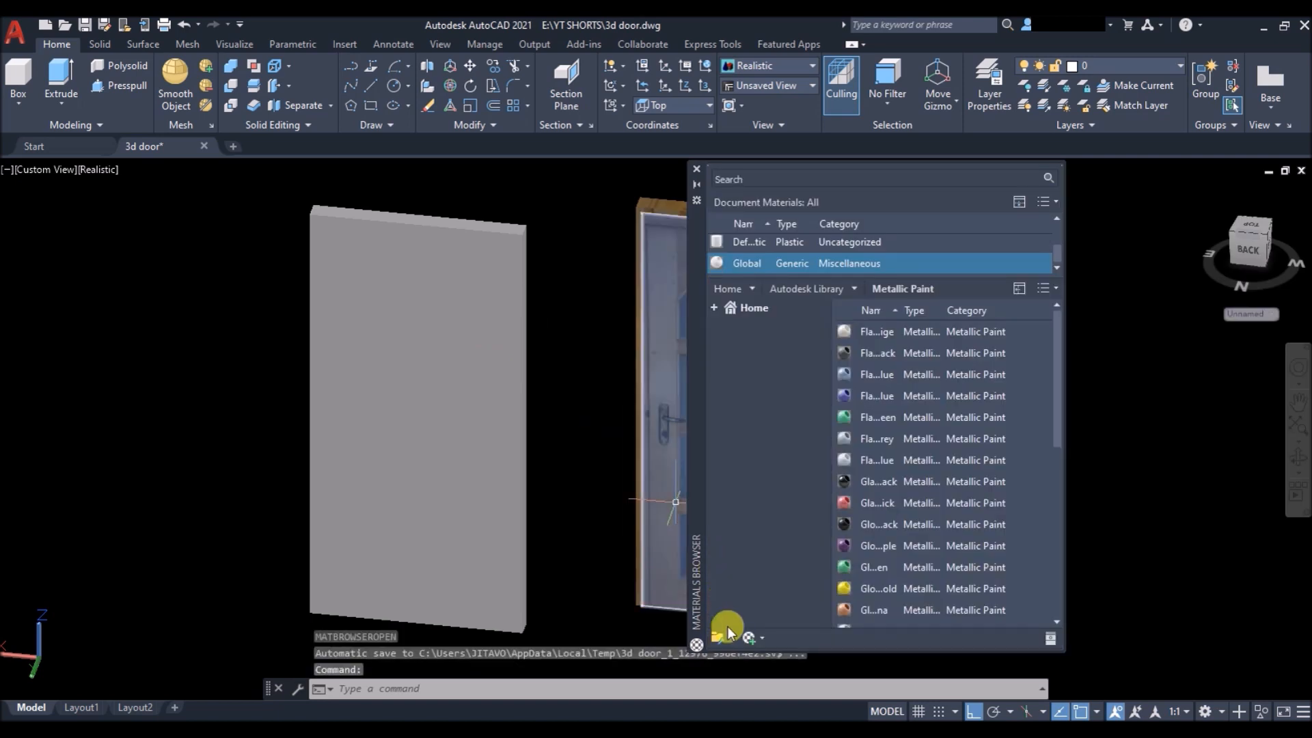
pyautogui.click(762, 639)
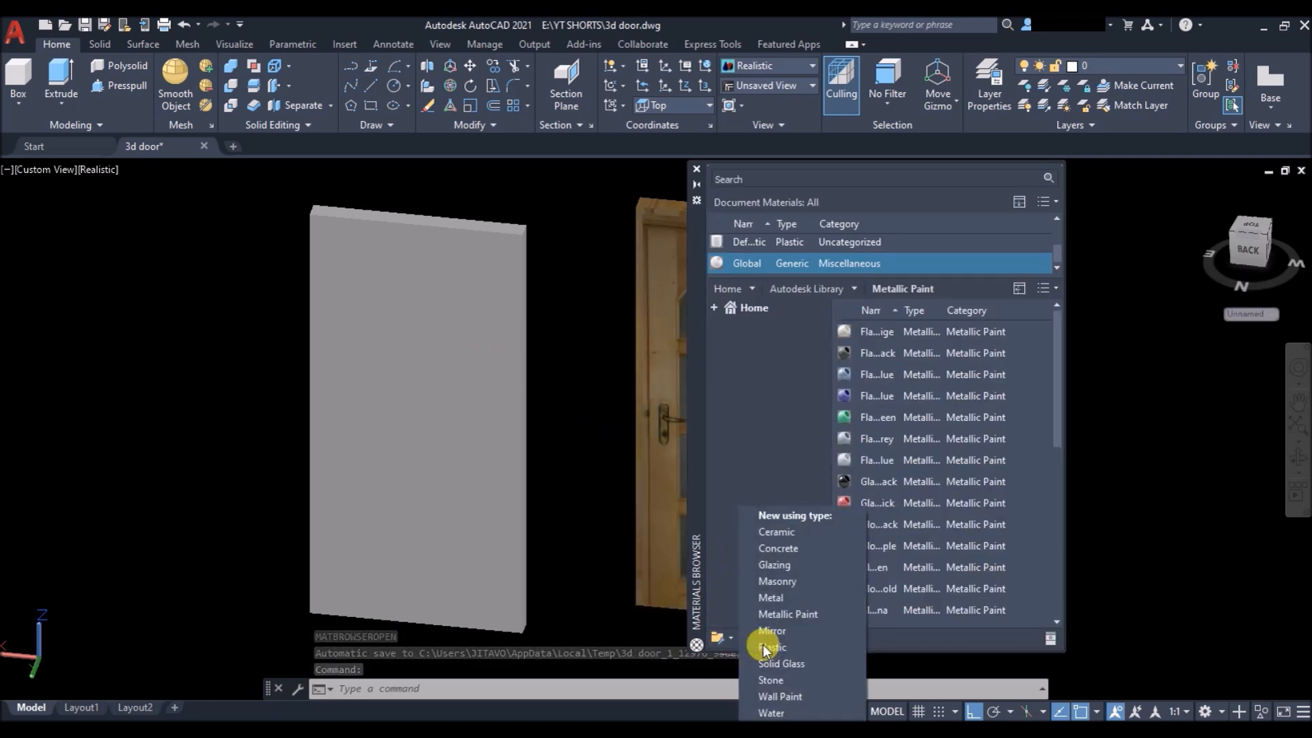
pyautogui.click(786, 729)
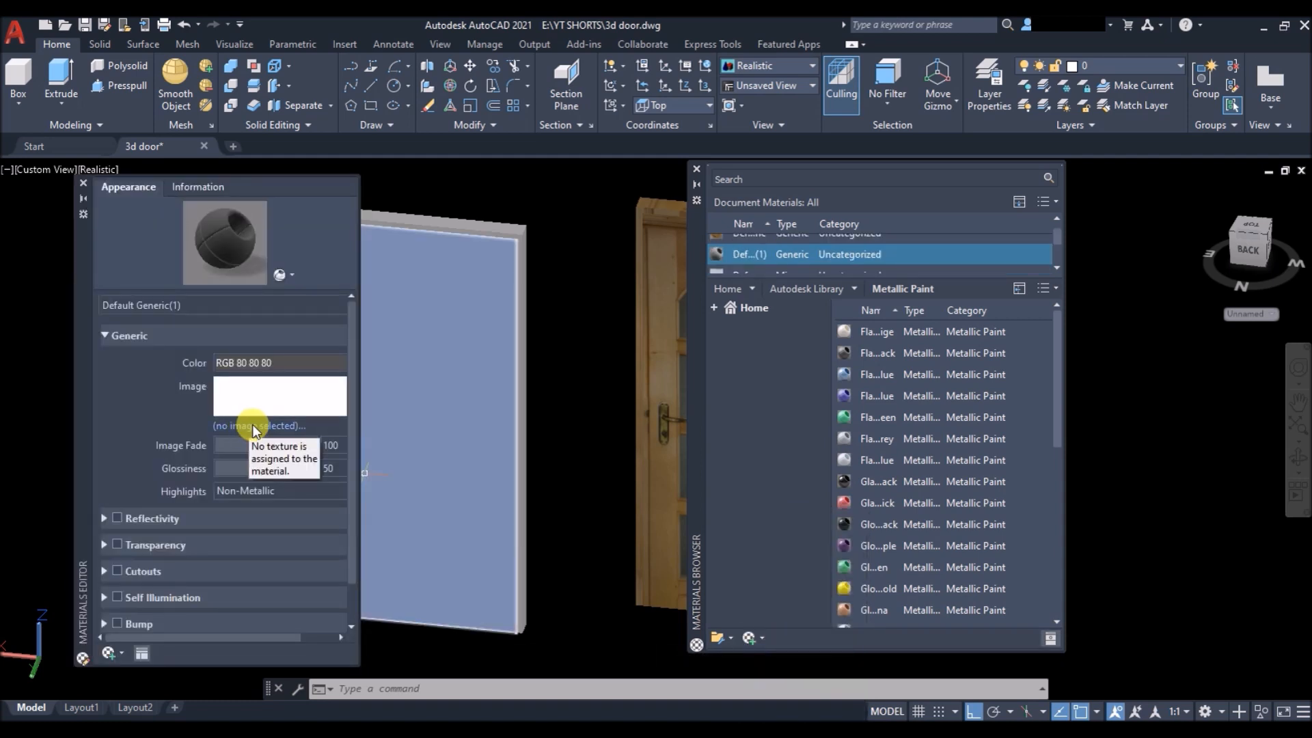
pyautogui.click(252, 424)
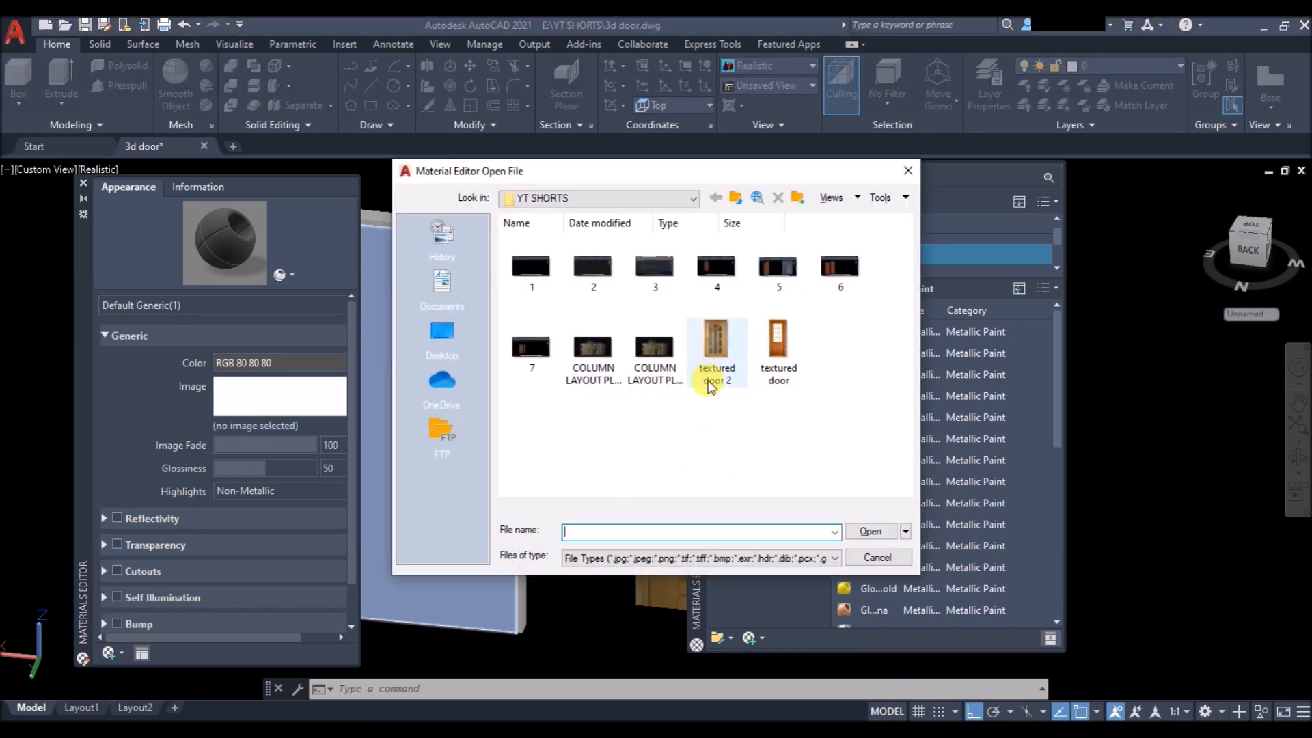
pyautogui.click(715, 361)
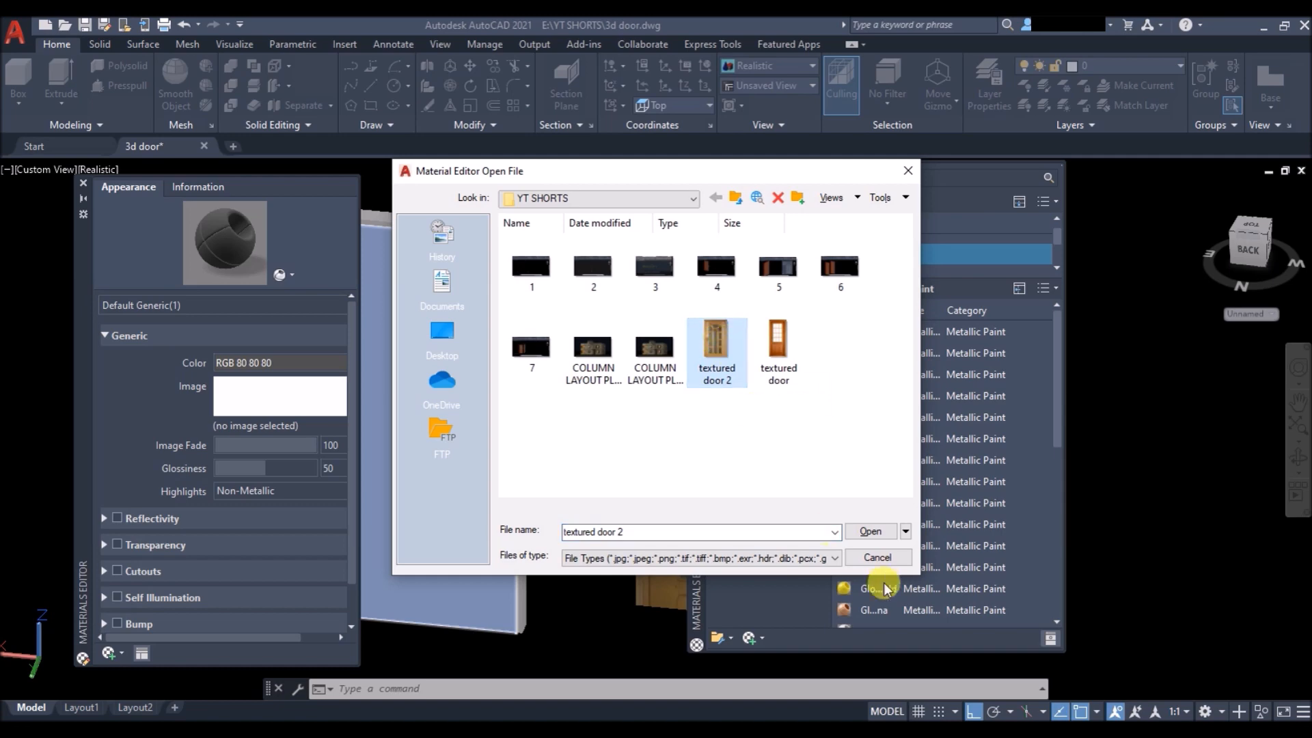
pyautogui.click(870, 531)
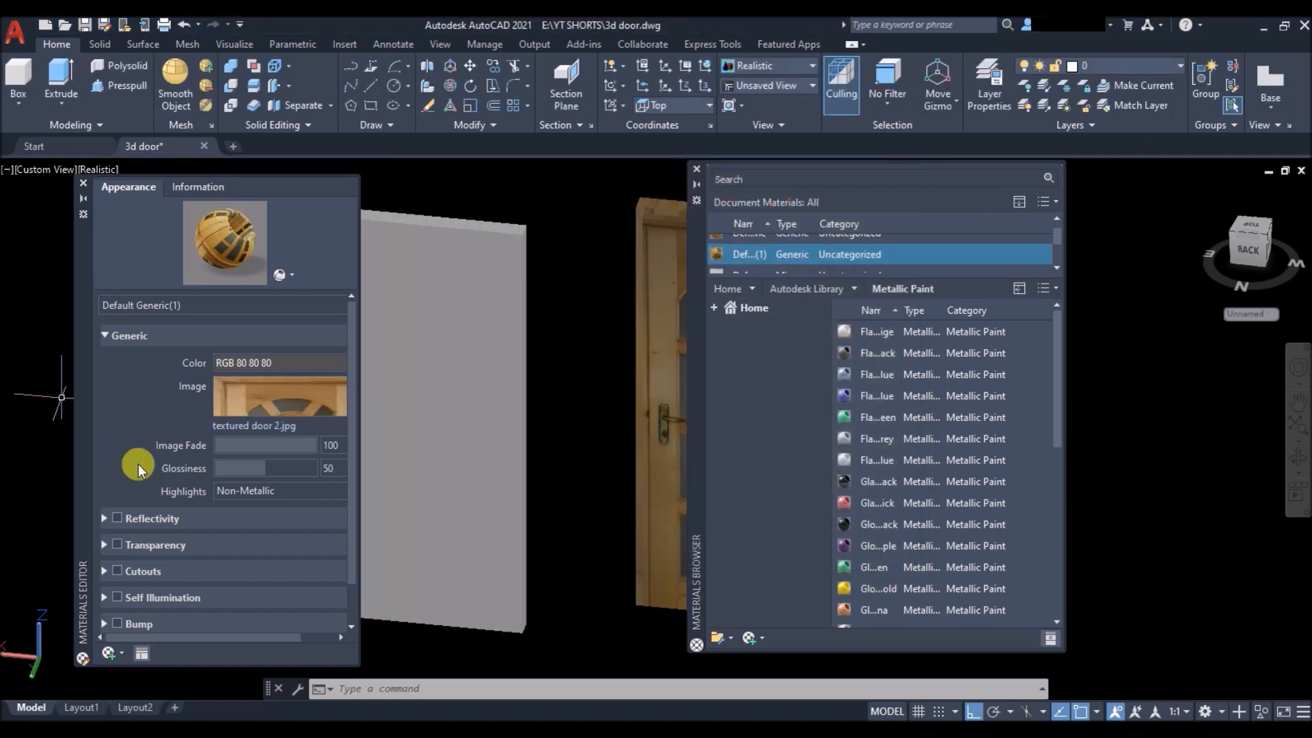
# Step: Unlink the door texture's sample width and height and set them to 1000 and 2100
pyautogui.click(292, 401)
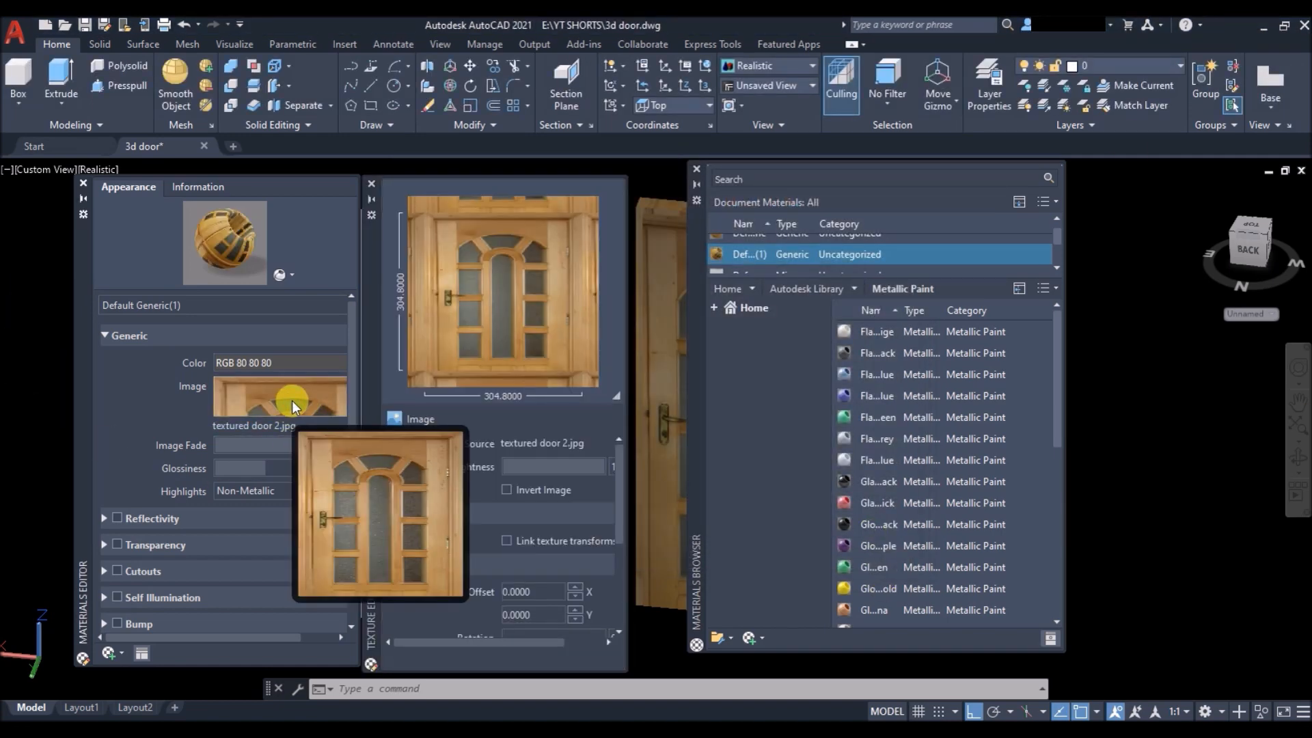
pyautogui.scroll(-3, 527, 488)
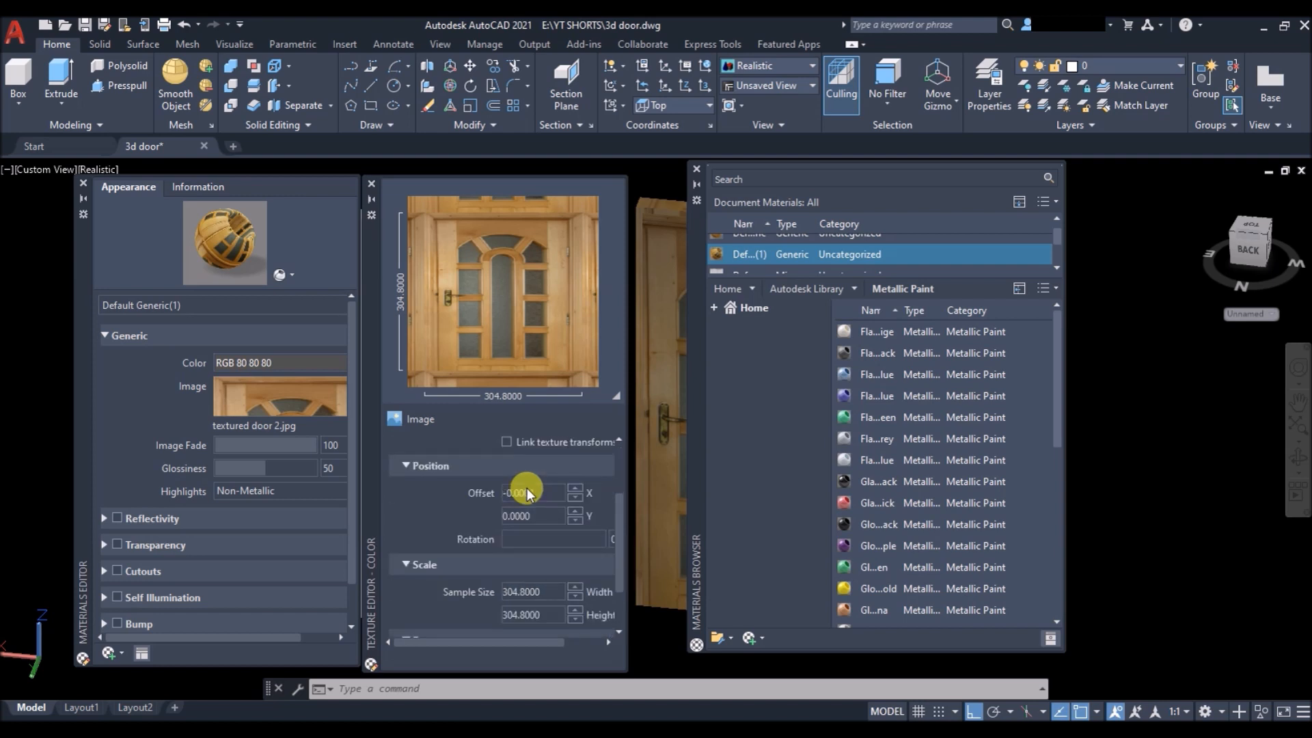
pyautogui.moveTo(551, 645); pyautogui.dragTo(580, 645)
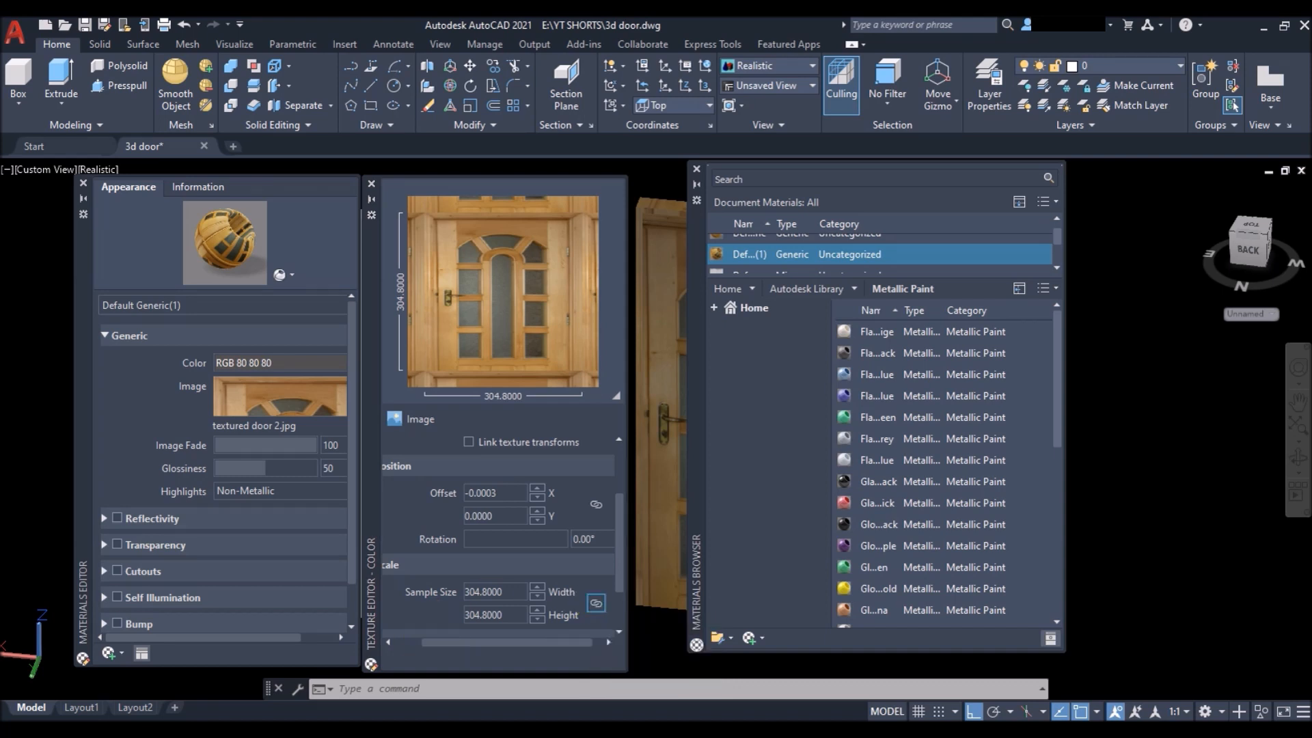
pyautogui.doubleClick(511, 592)
pyautogui.doubleClick(512, 591)
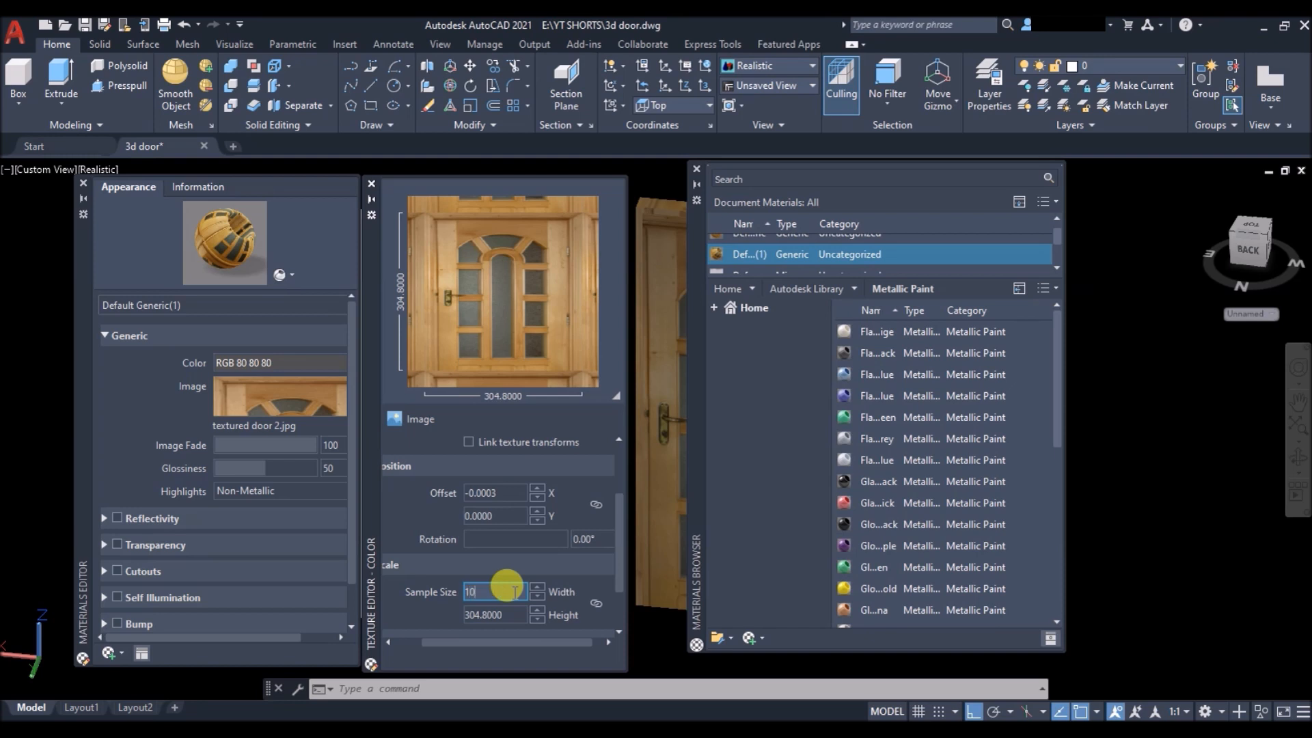
pyautogui.doubleClick(506, 615)
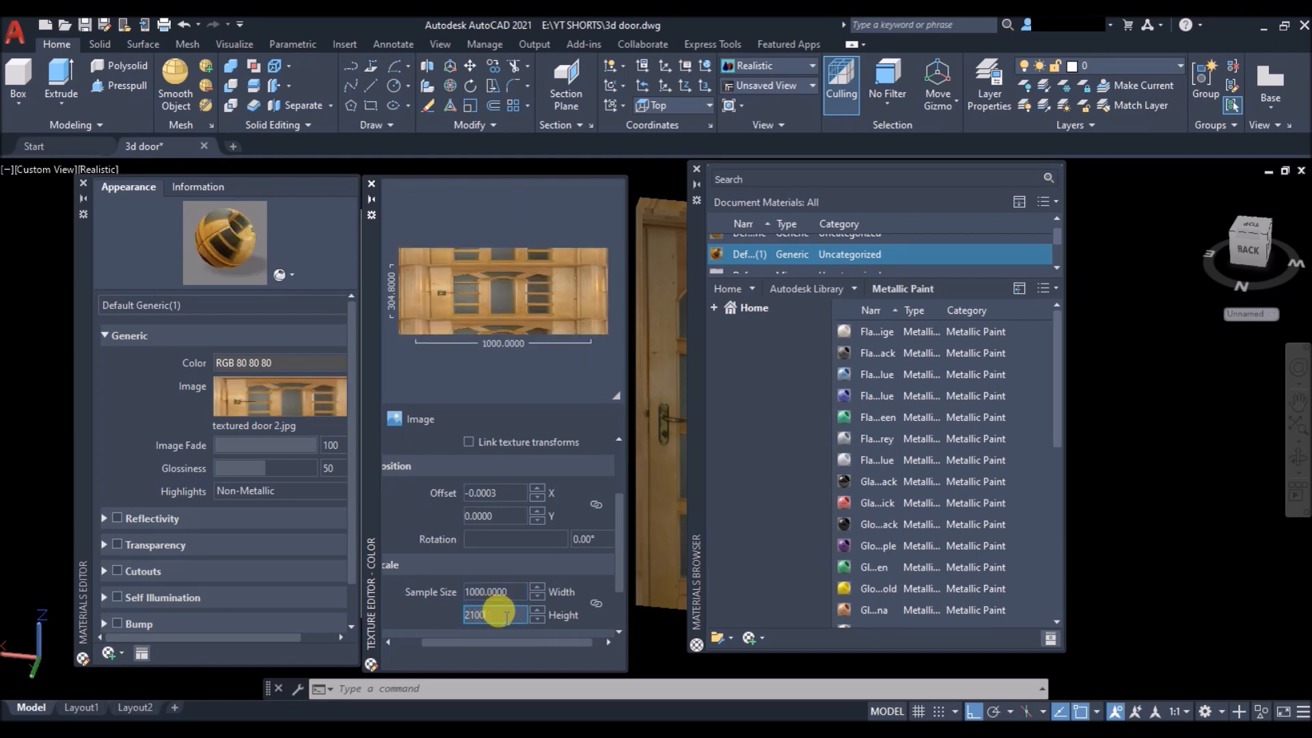
pyautogui.write('2100')
pyautogui.doubleClick(509, 591)
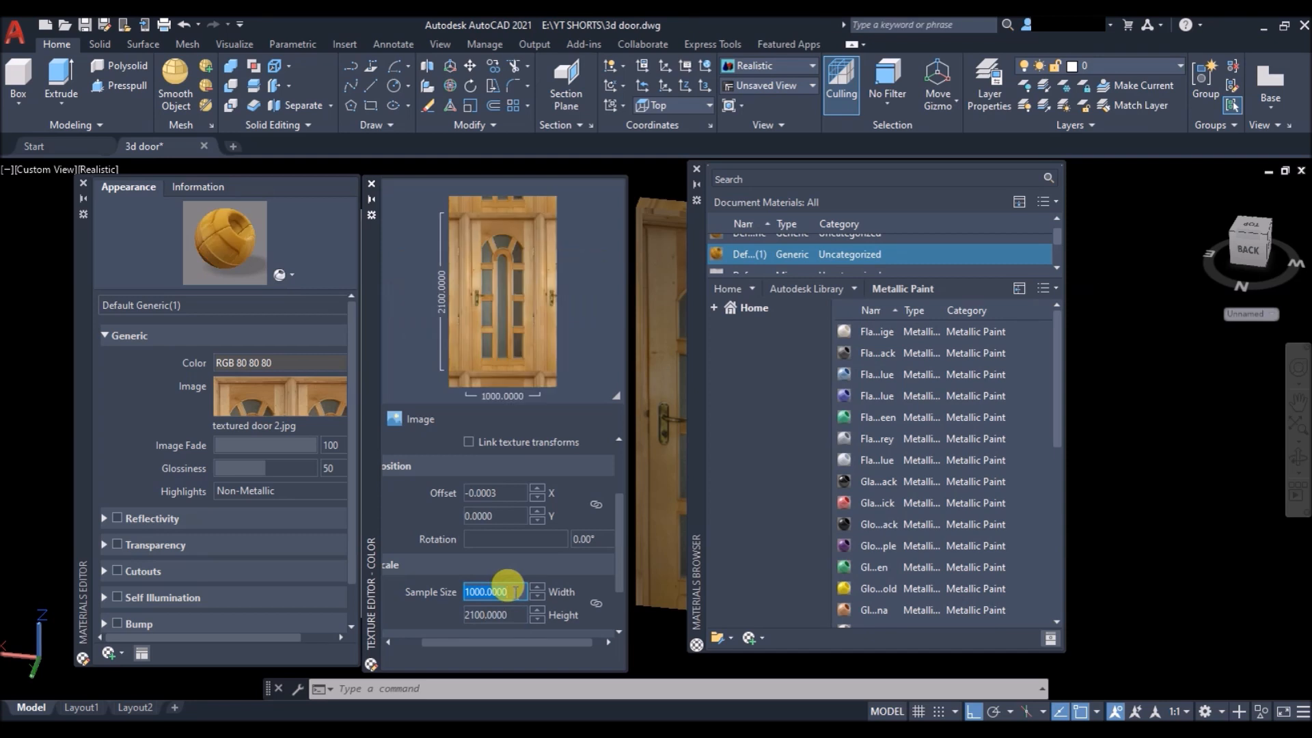
pyautogui.press('Return')
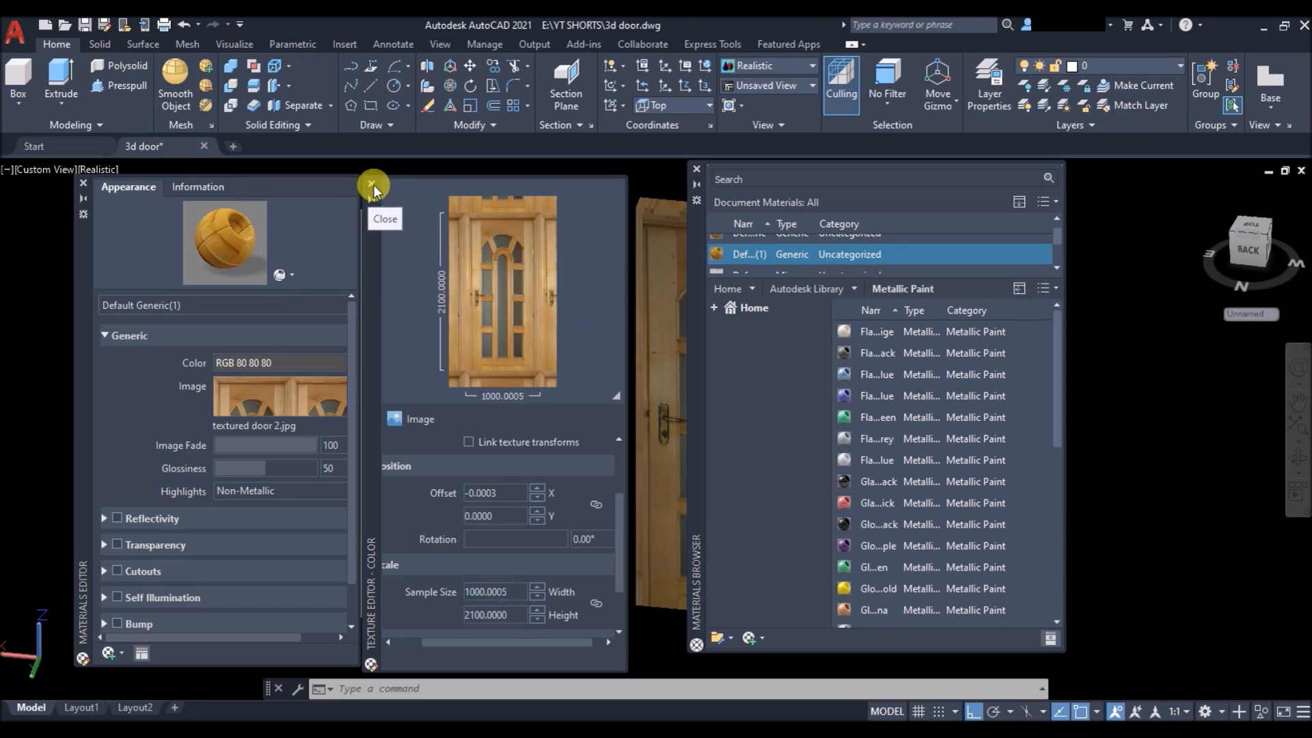
pyautogui.click(372, 185)
# Step: Apply the Default Generic(1) door material to the door panel and the frame, and close the material's editor
pyautogui.scroll(-1, 828, 269)
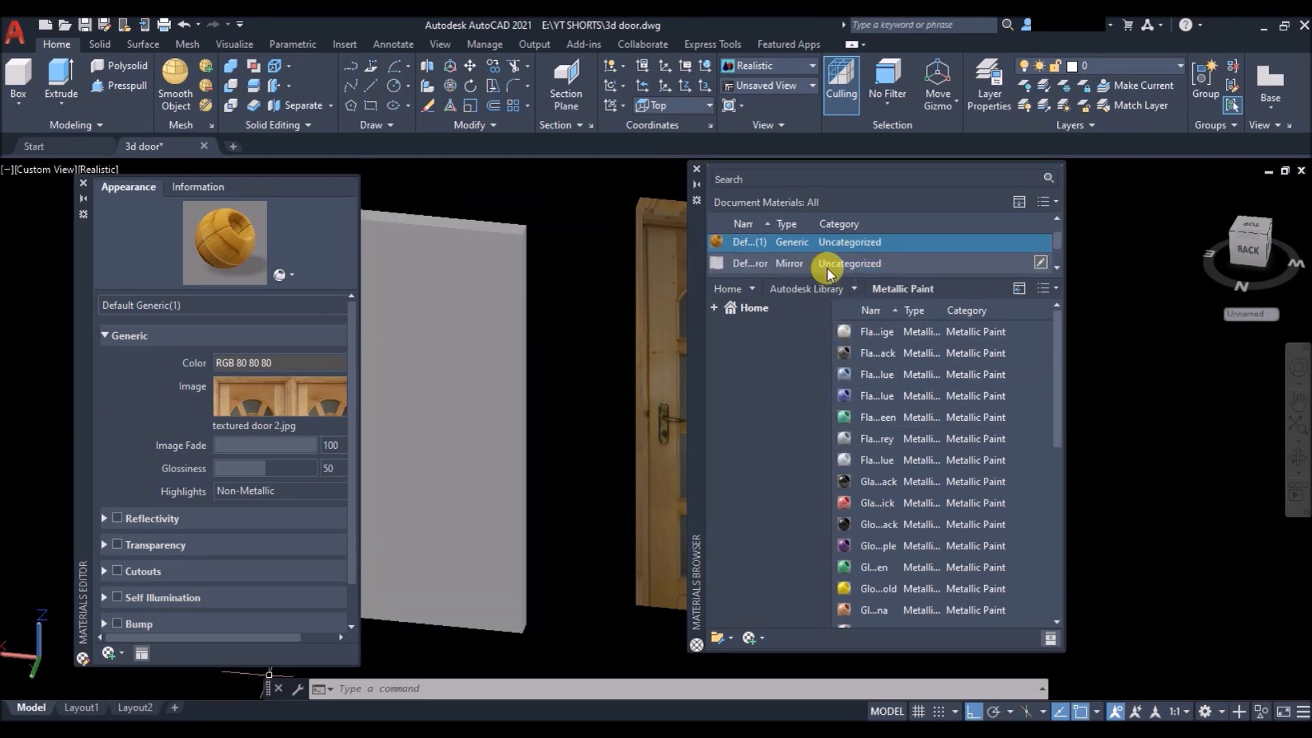
pyautogui.rightClick(774, 244)
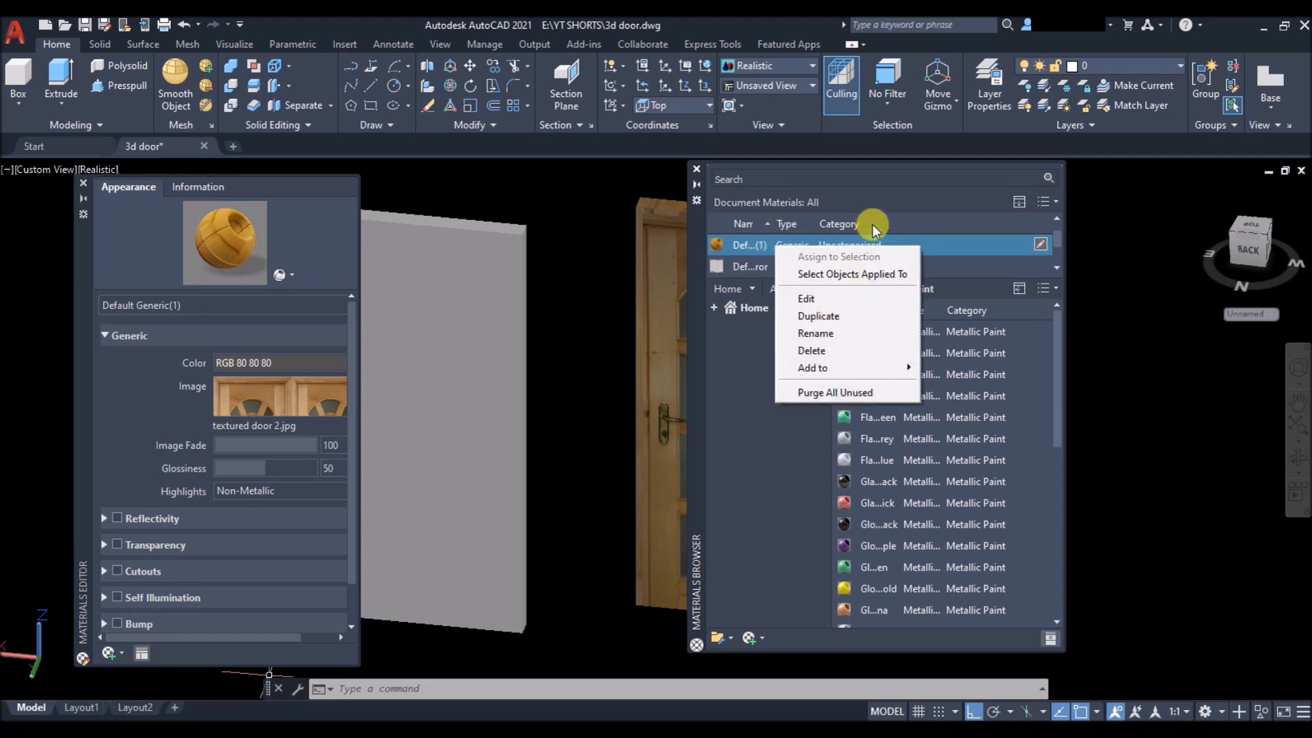
pyautogui.click(900, 201)
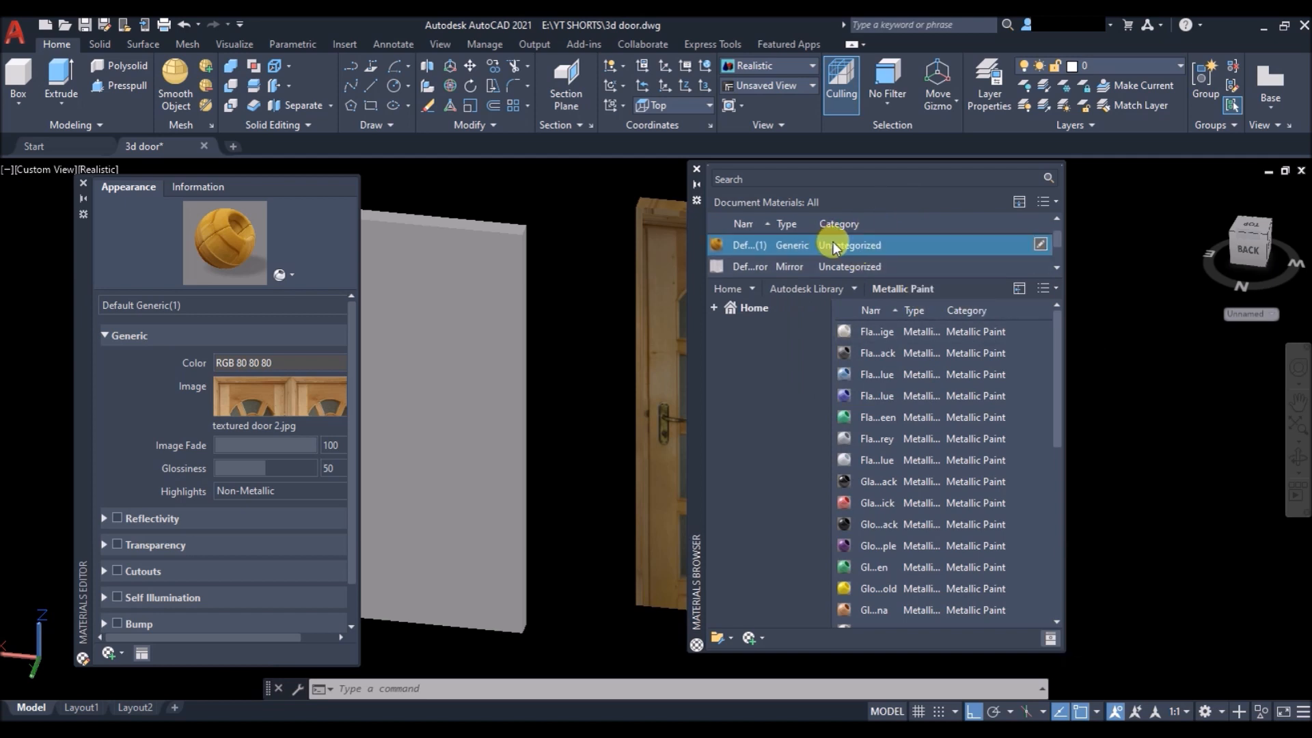
pyautogui.moveTo(834, 248); pyautogui.dragTo(667, 301)
pyautogui.moveTo(448, 327); pyautogui.dragTo(448, 326)
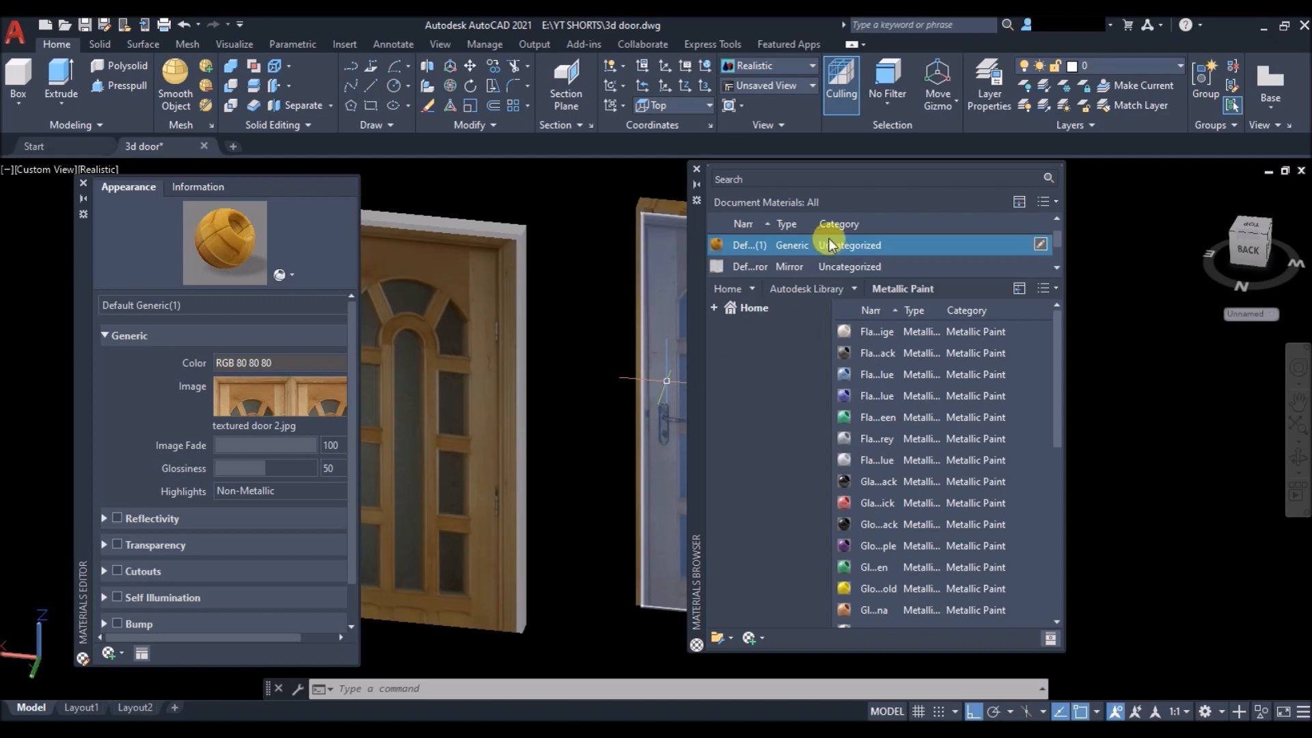
pyautogui.moveTo(847, 245); pyautogui.dragTo(677, 260)
pyautogui.moveTo(507, 228); pyautogui.dragTo(507, 227)
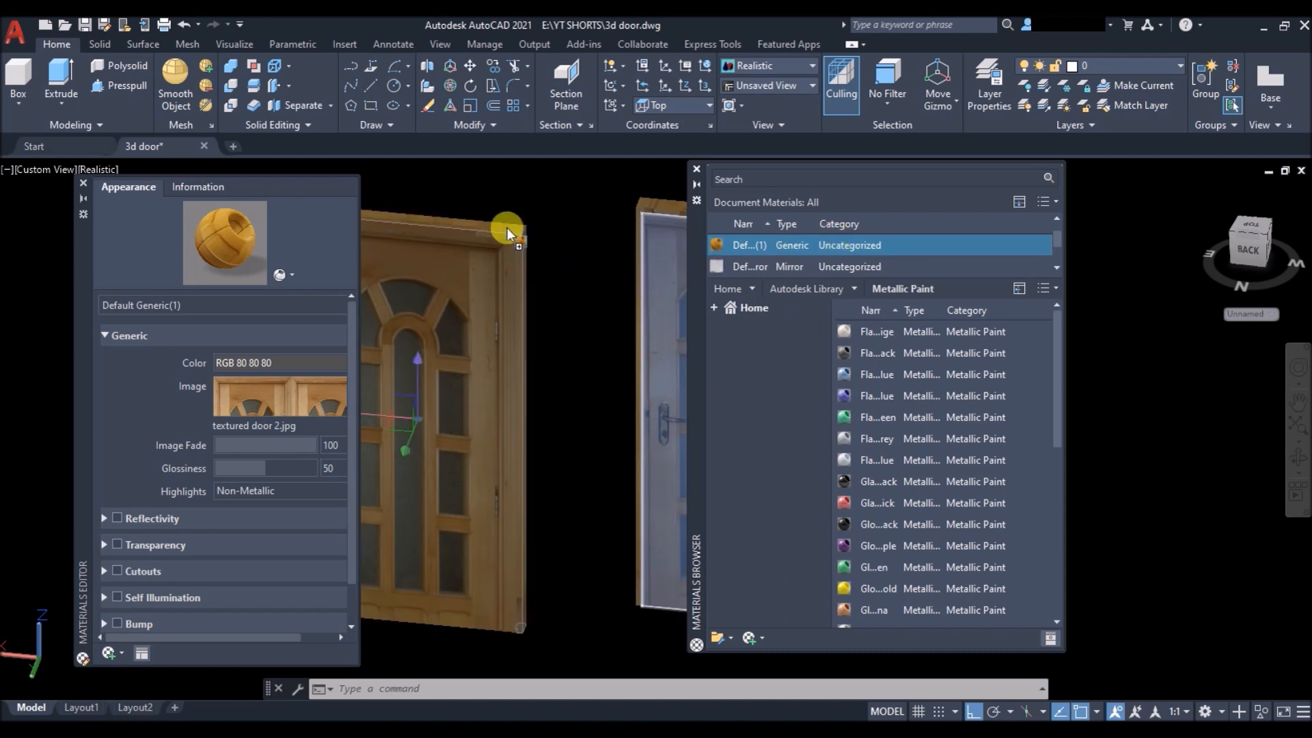
pyautogui.scroll(-3, 609, 343)
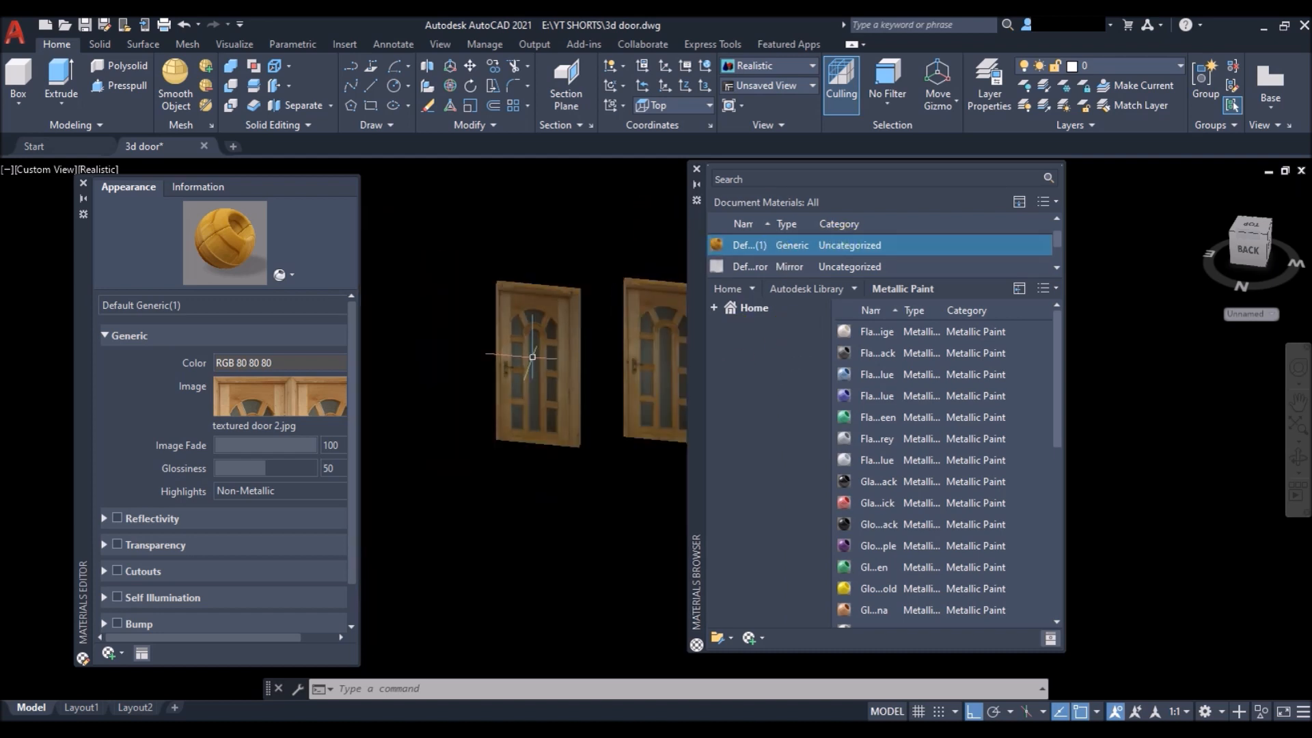
pyautogui.scroll(6, 543, 463)
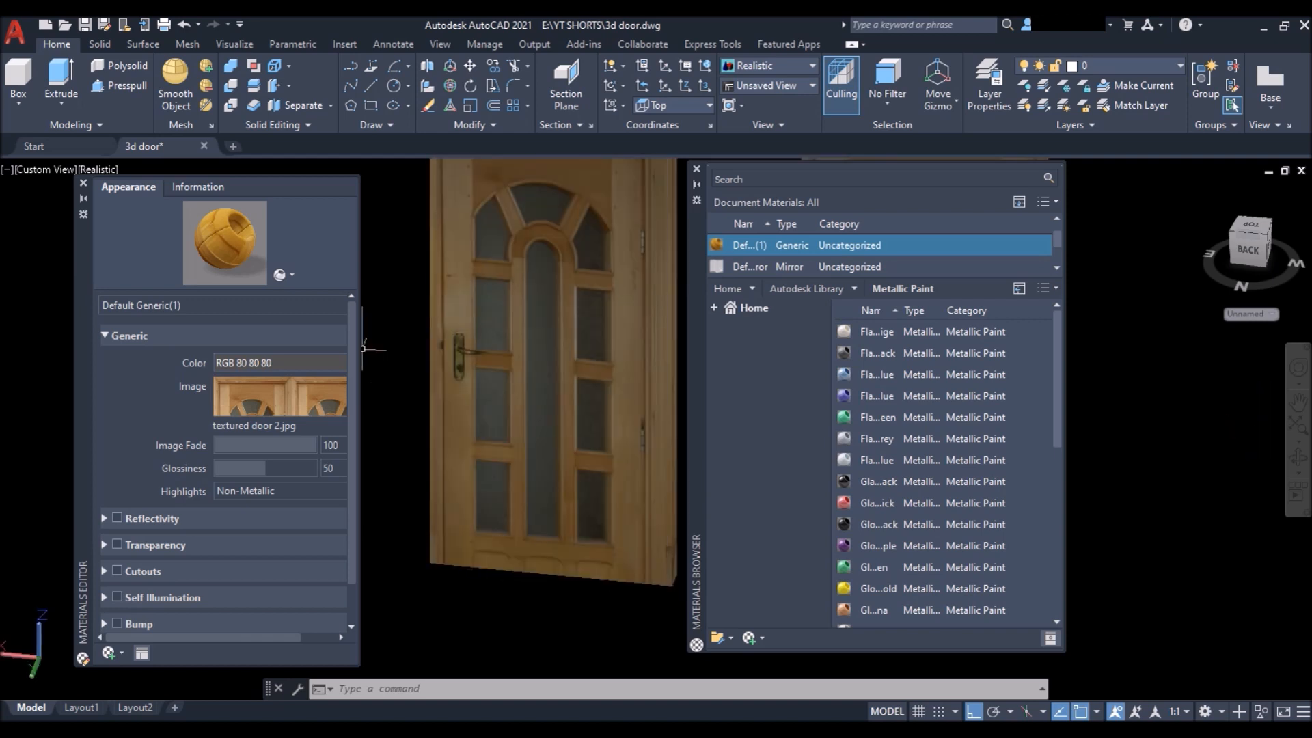
pyautogui.click(83, 183)
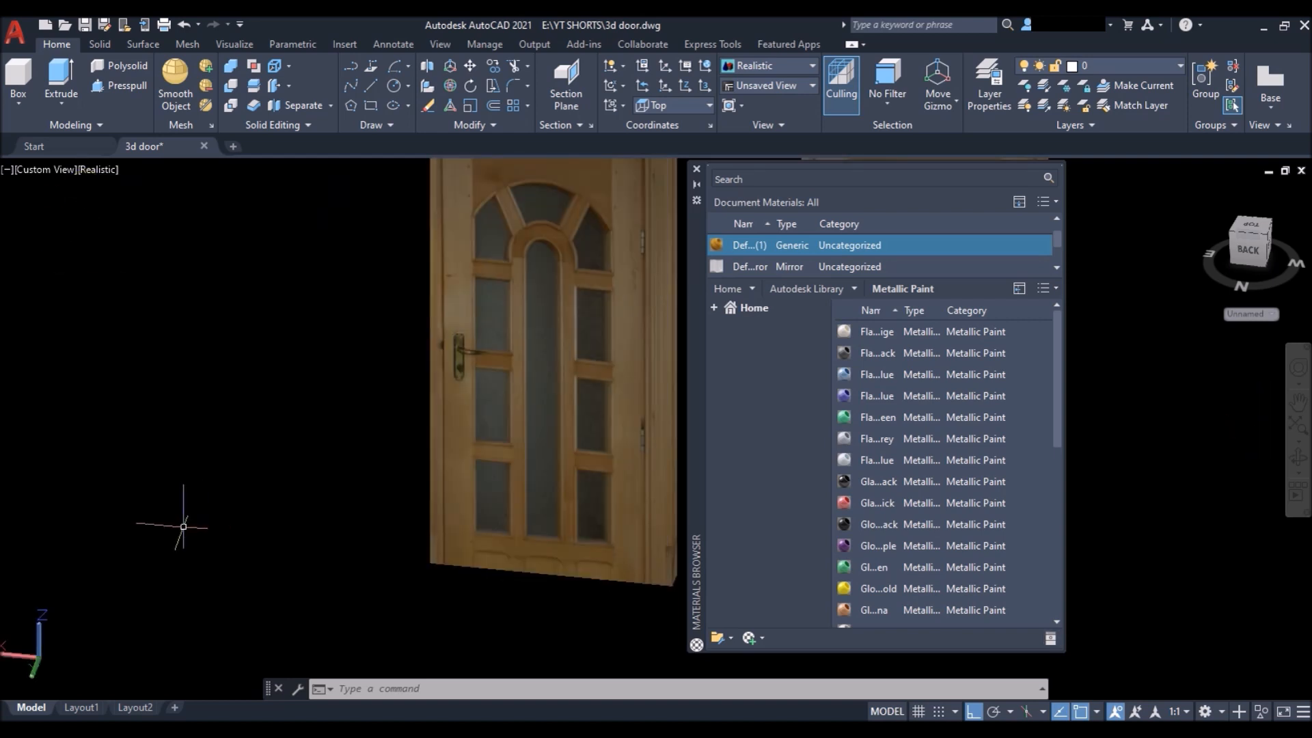
# Step: Close the Materials Browser and check the frame of the newly textured door
pyautogui.scroll(-2, 174, 517)
pyautogui.click(697, 171)
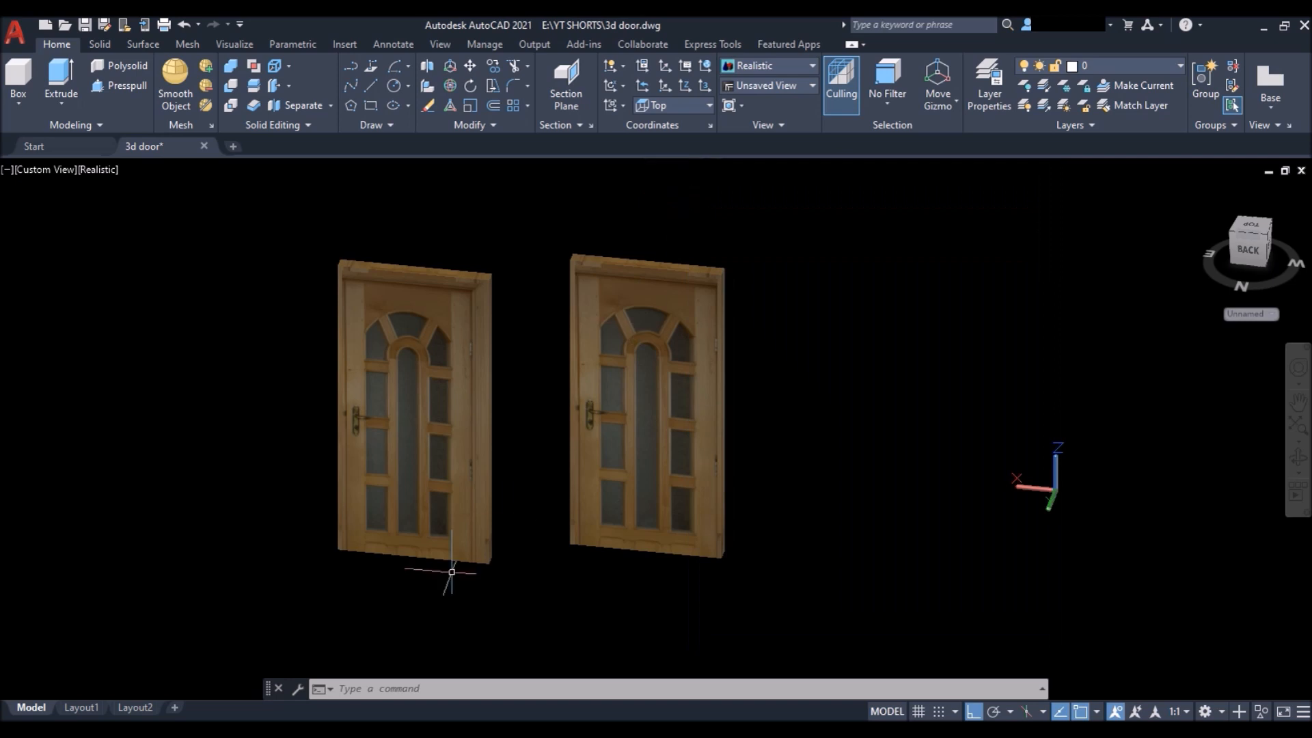
pyautogui.scroll(3, 438, 588)
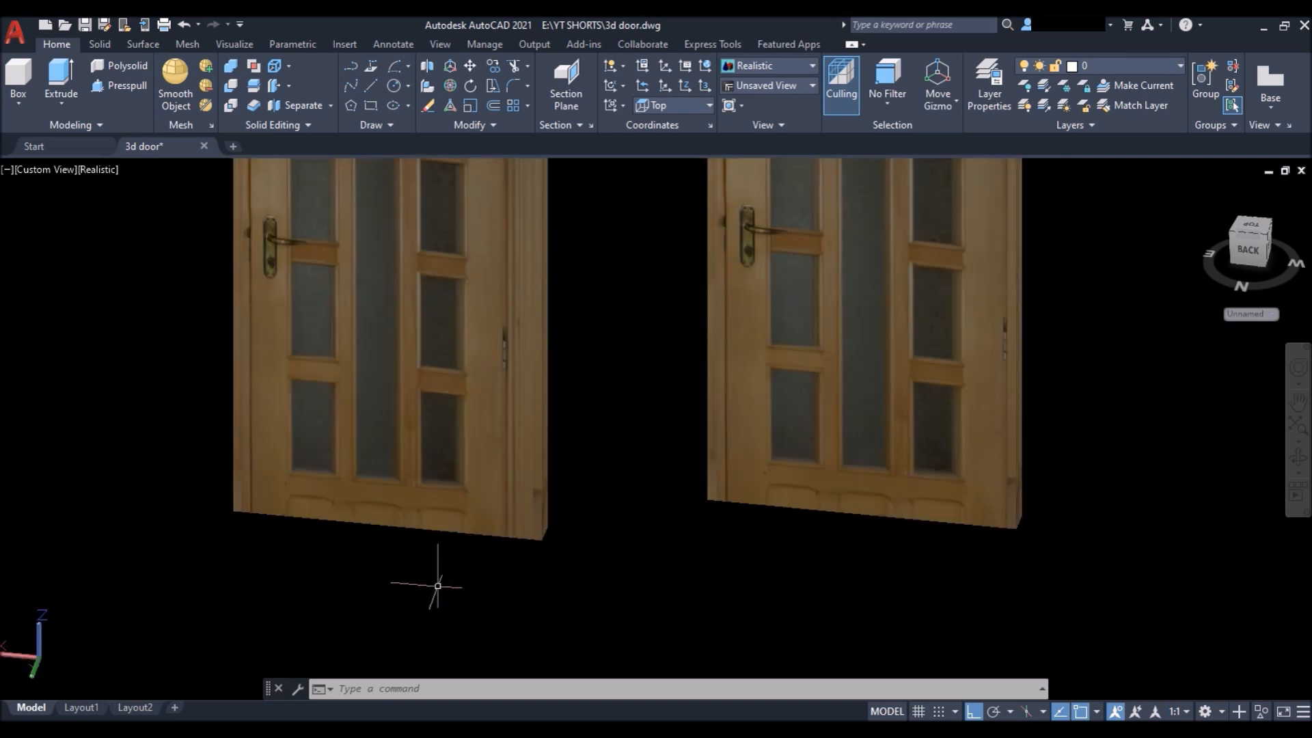
pyautogui.click(541, 371)
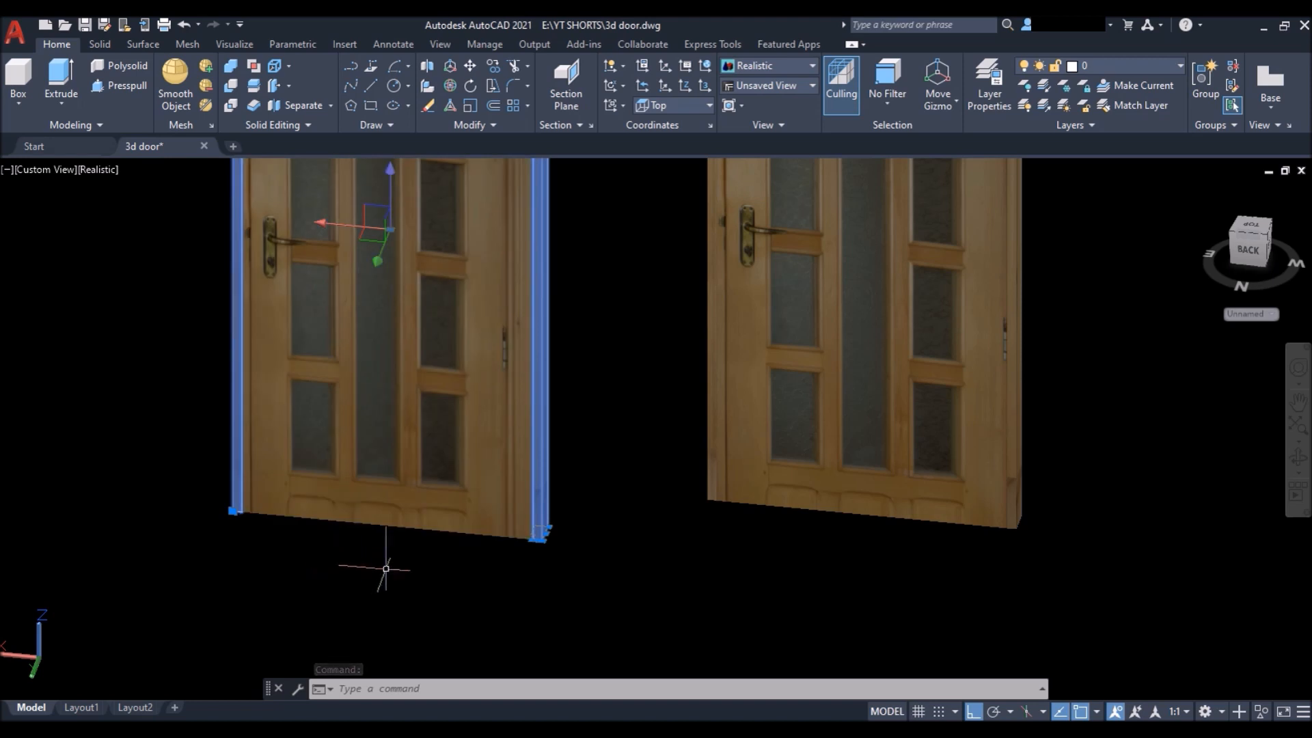
pyautogui.press('Escape')
# Step: Apply box material mapping to the new door's panel and widen the mapping slightly past the panel's hinge-side edge
pyautogui.write('MAT')
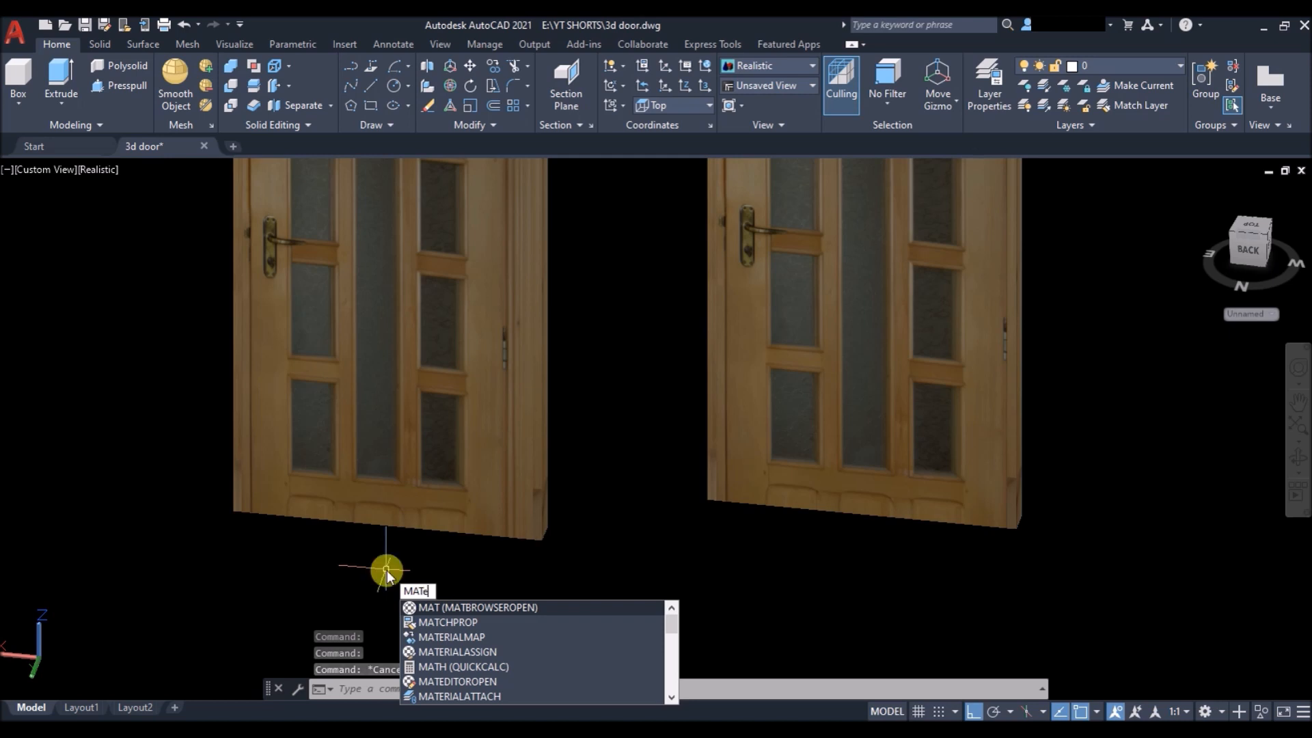
pyautogui.write('E')
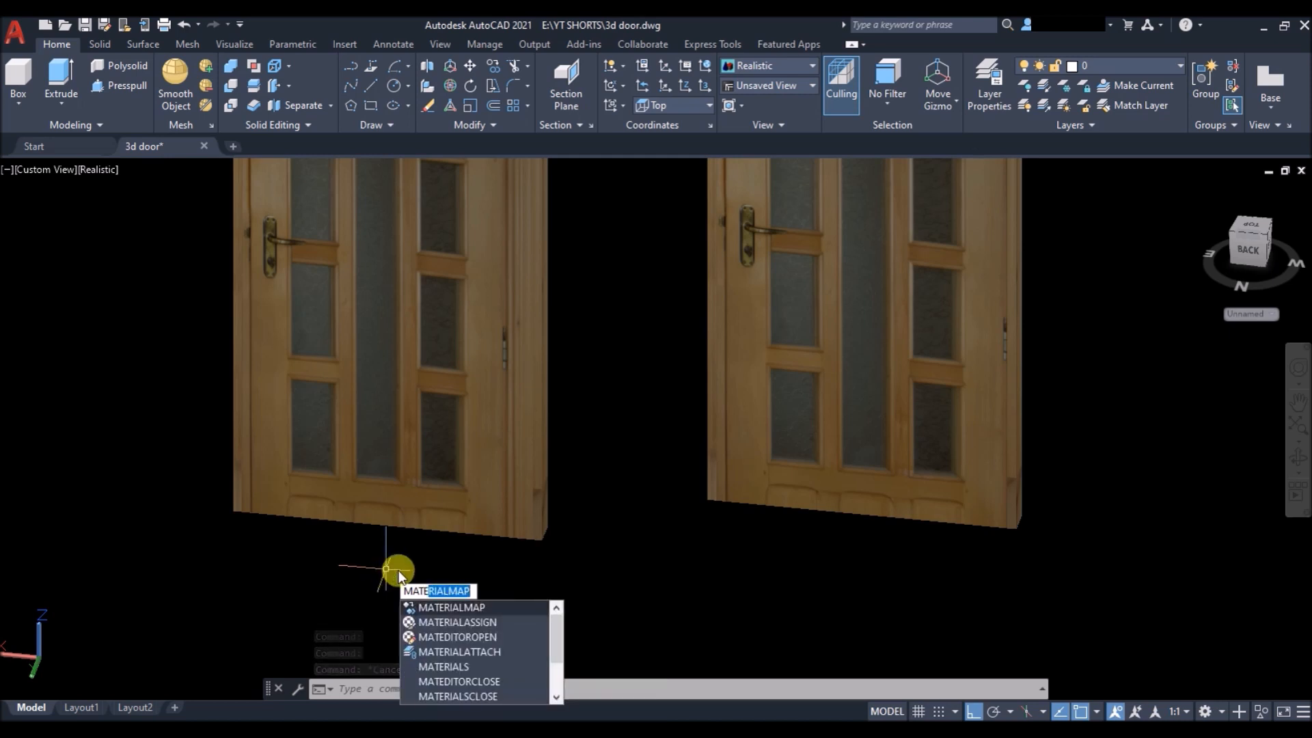
pyautogui.press('Return')
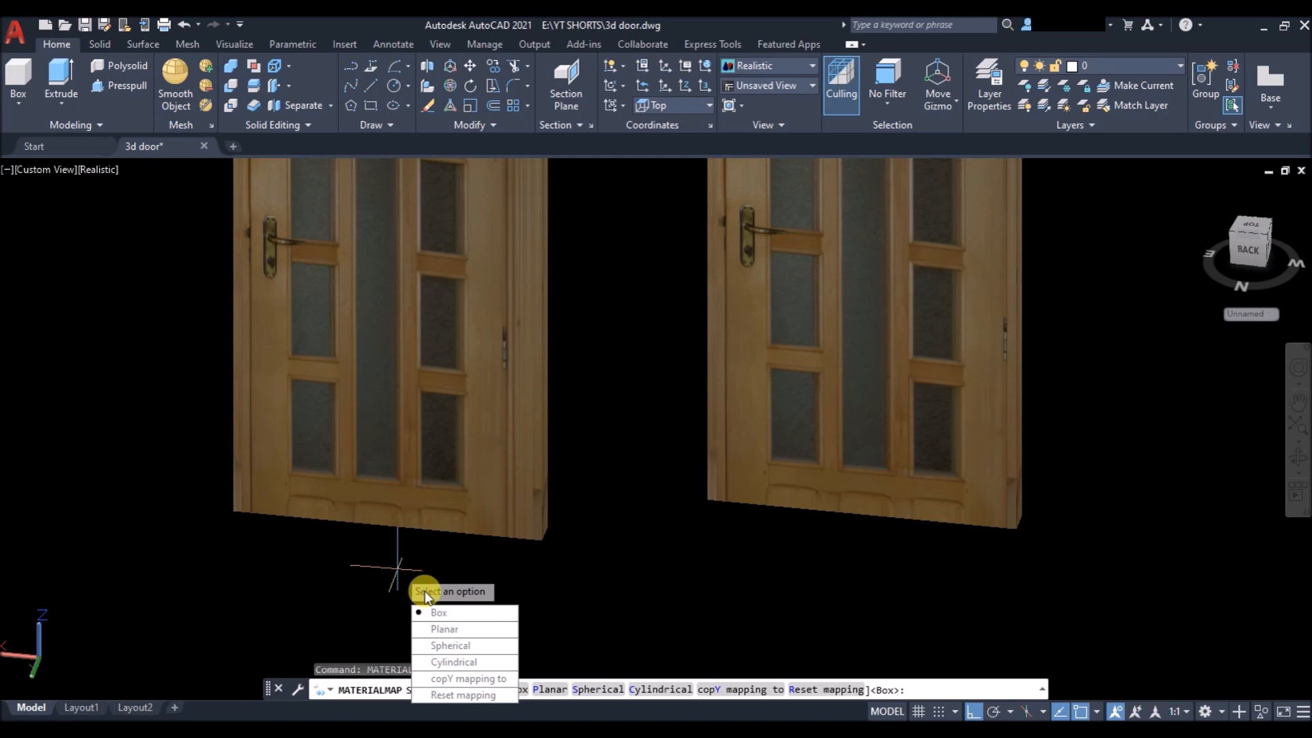
pyautogui.click(438, 612)
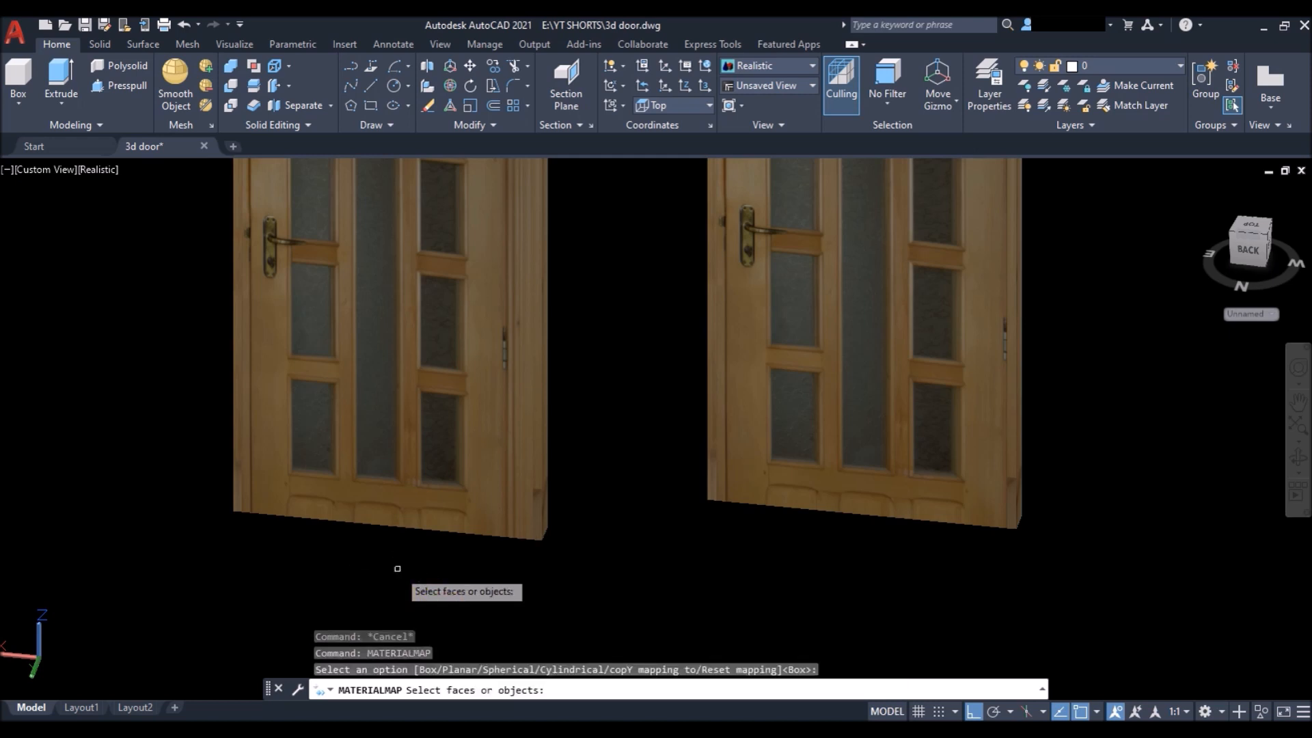
pyautogui.click(403, 524)
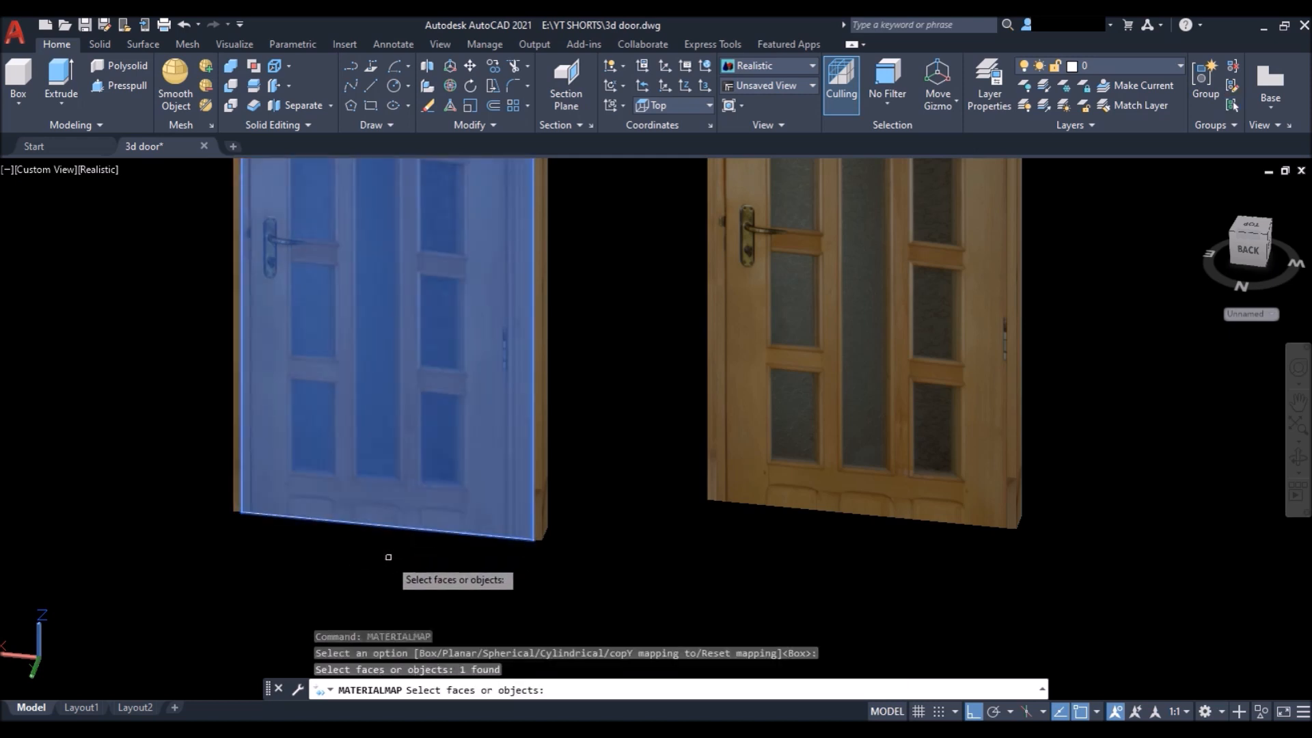
pyautogui.press('Return')
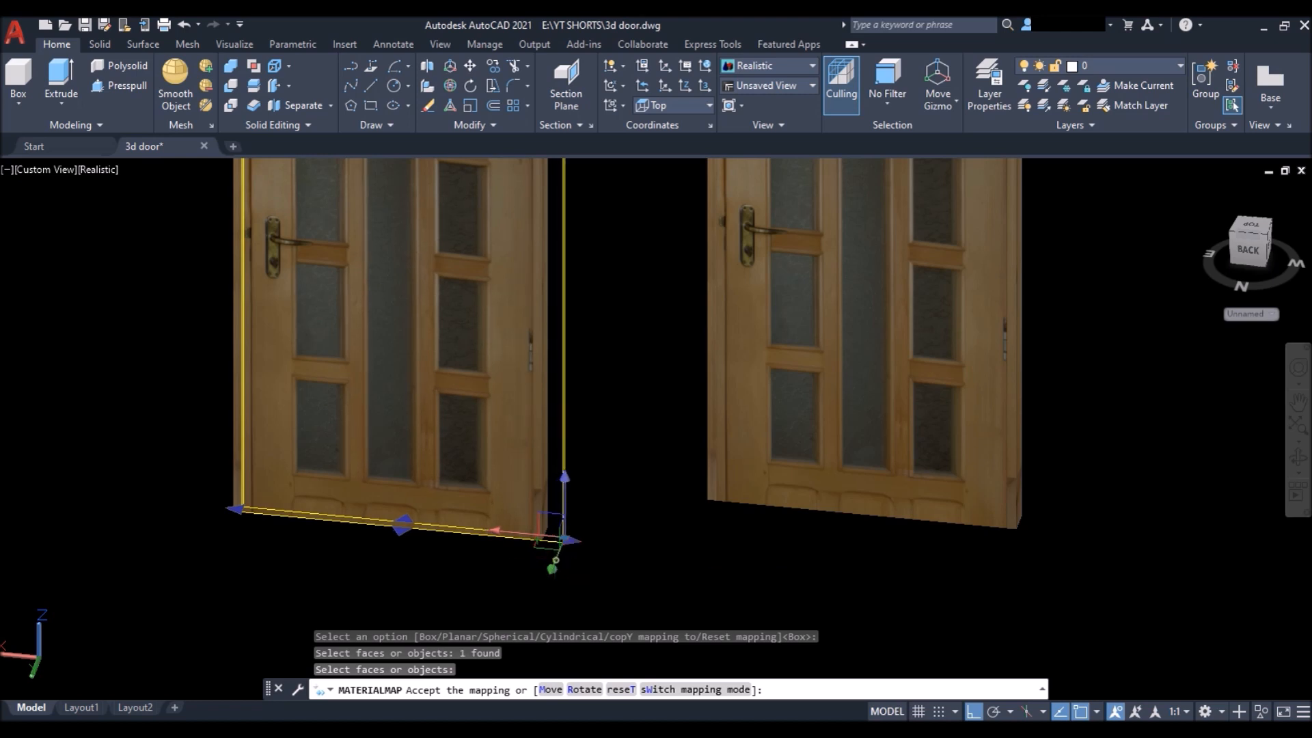
pyautogui.click(553, 555)
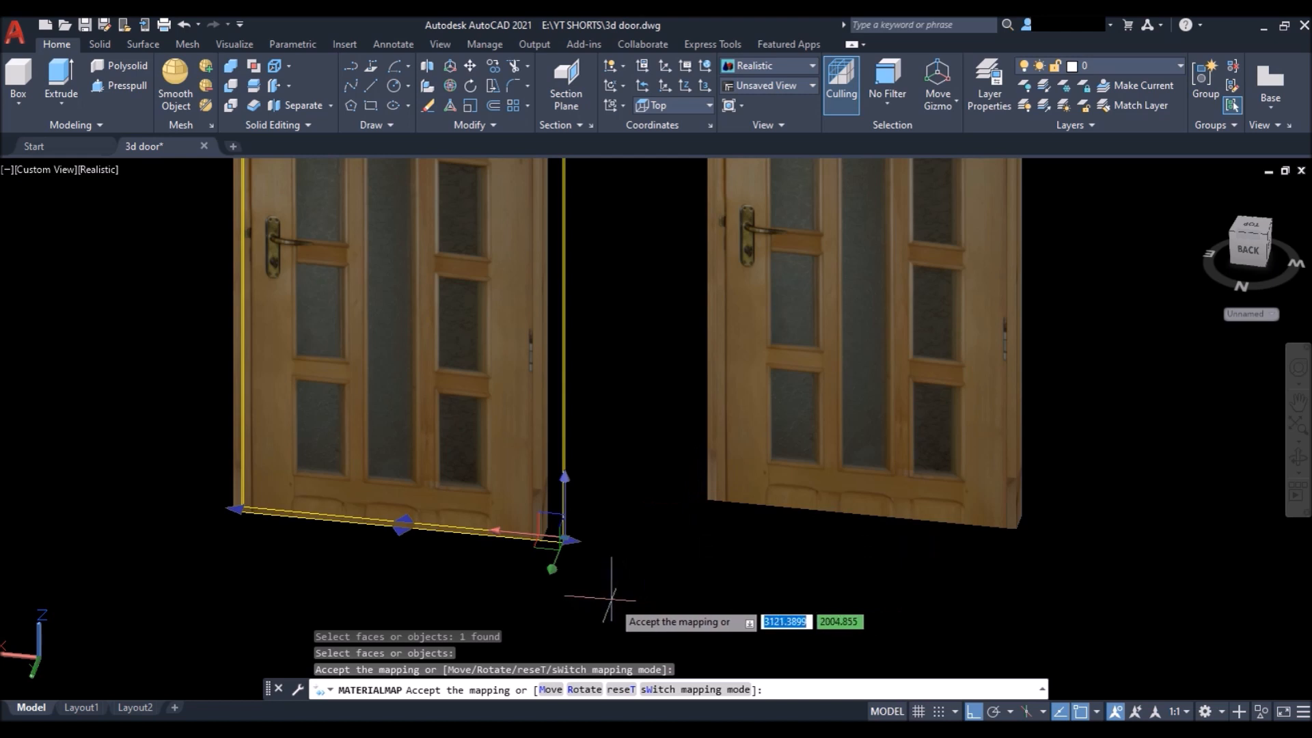
pyautogui.press('Escape')
# Step: Reopen box material mapping on the same door panel, stretch the mapping's height up to about the frame's top, and accept it
pyautogui.scroll(-4, 501, 536)
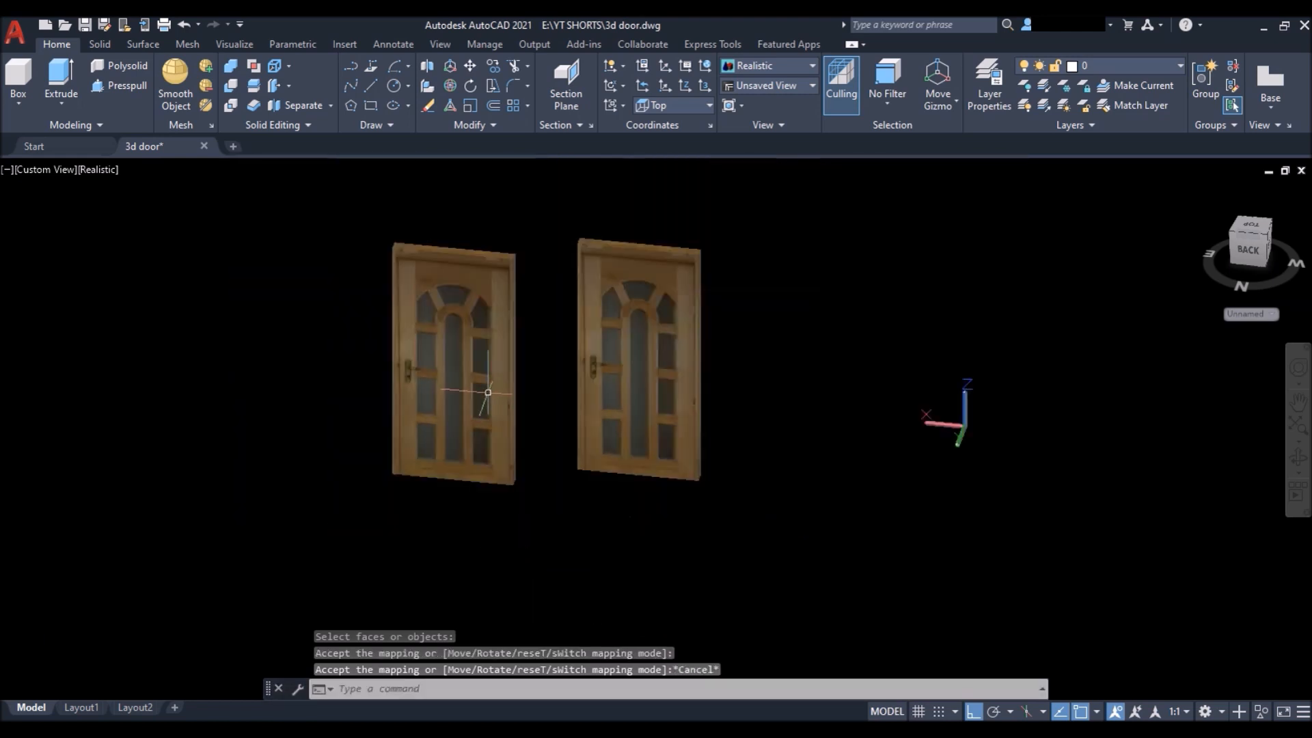
pyautogui.scroll(5, 477, 234)
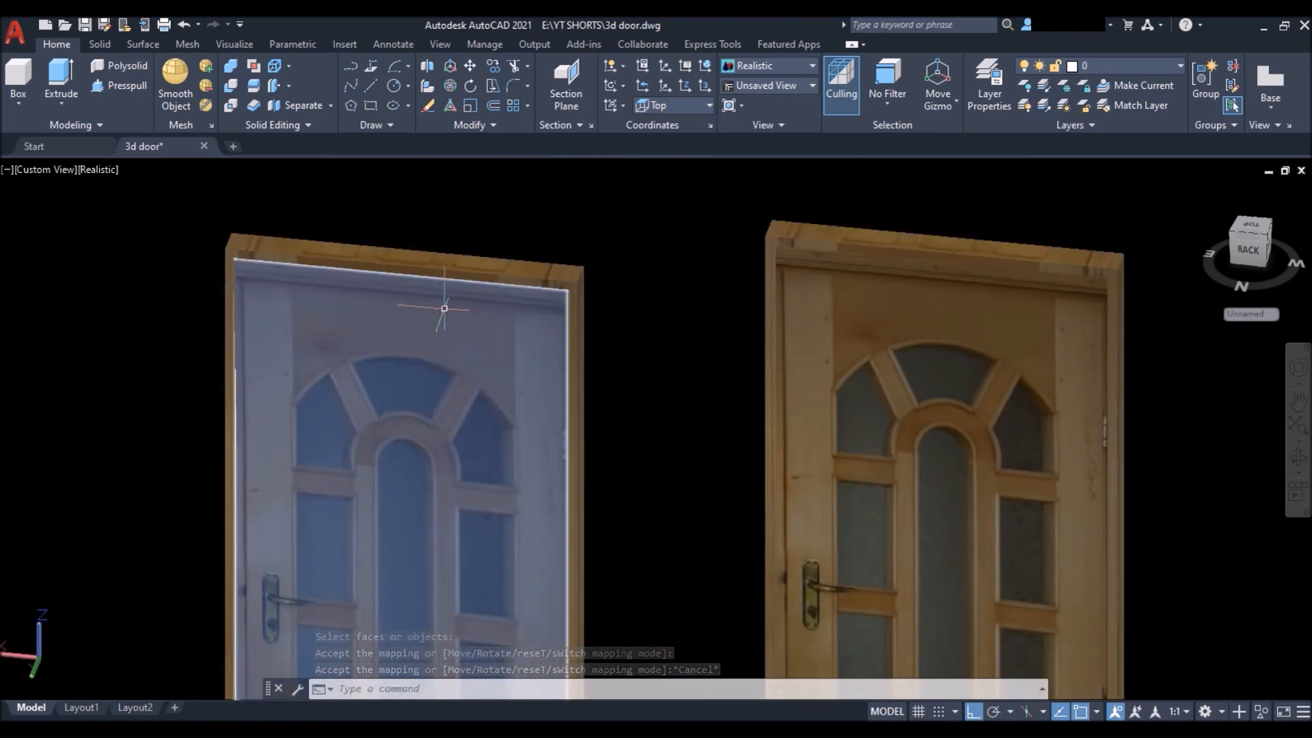
pyautogui.scroll(-4, 472, 226)
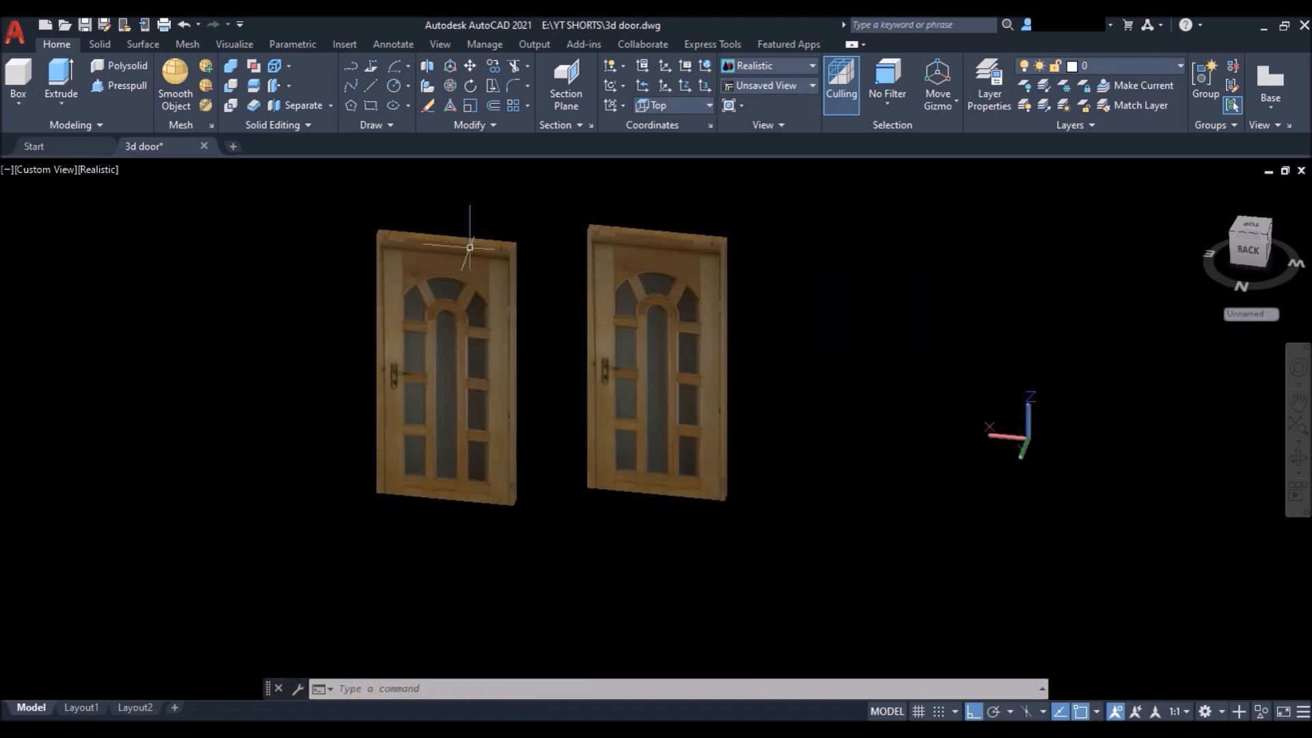
pyautogui.press('Return')
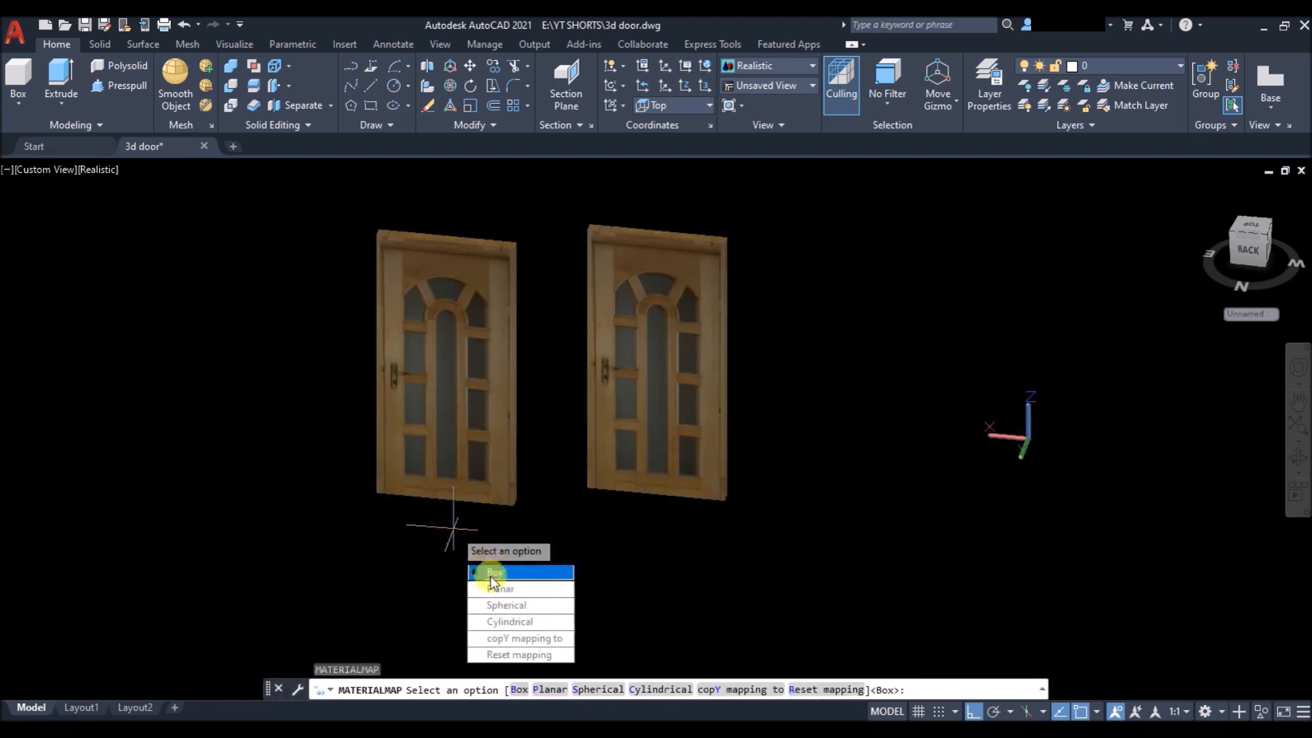
pyautogui.click(499, 575)
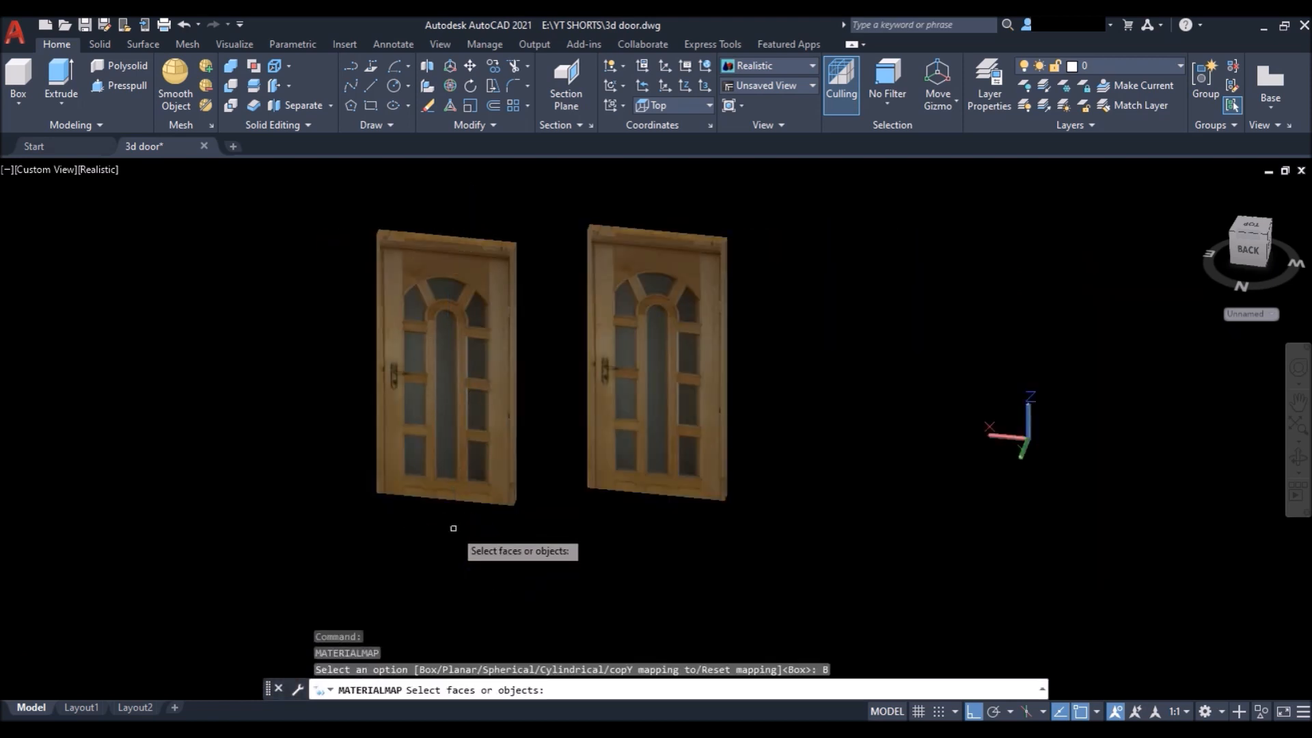
pyautogui.click(453, 417)
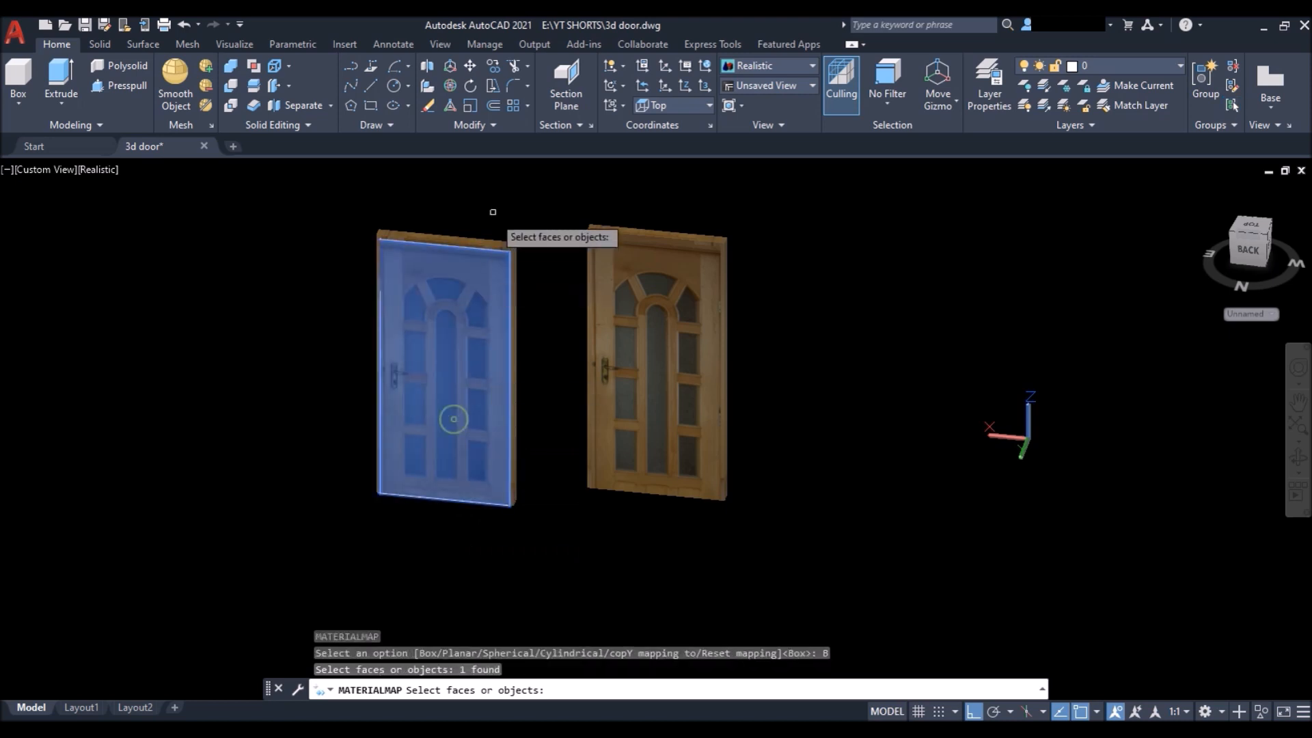
pyautogui.press('Return')
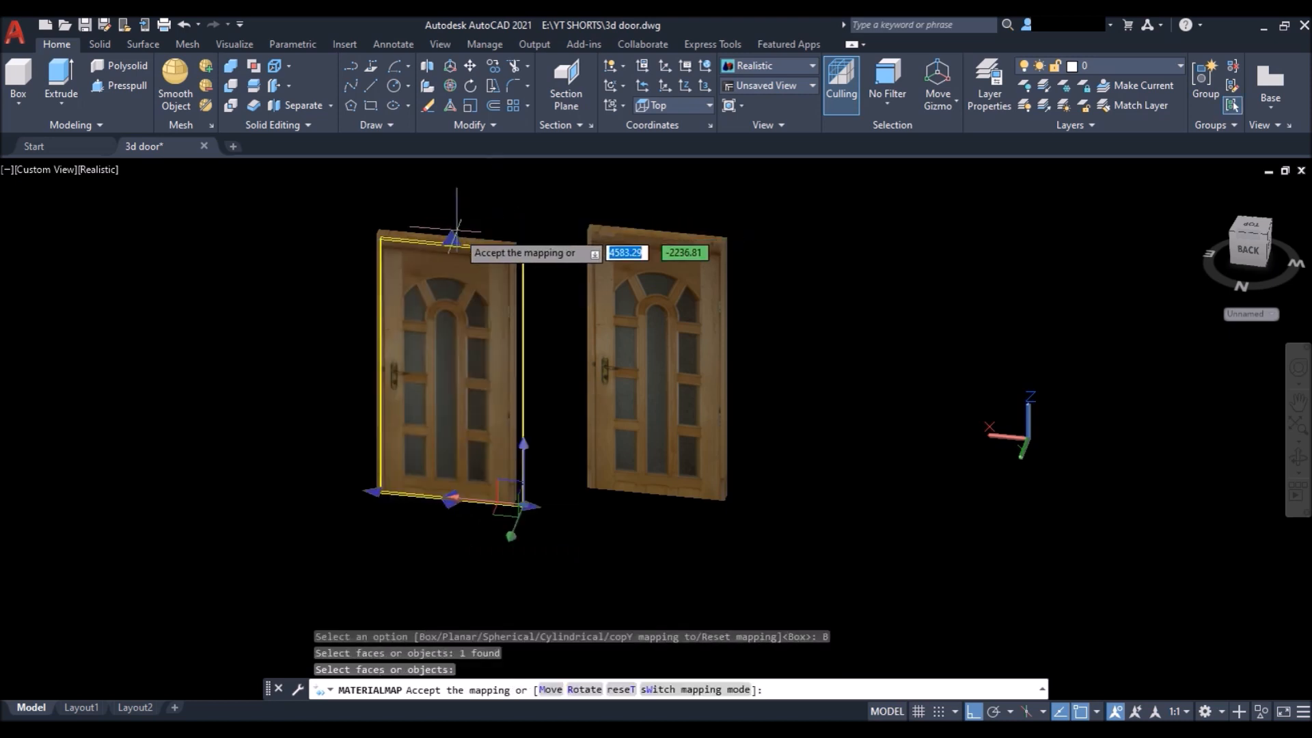
pyautogui.click(451, 233)
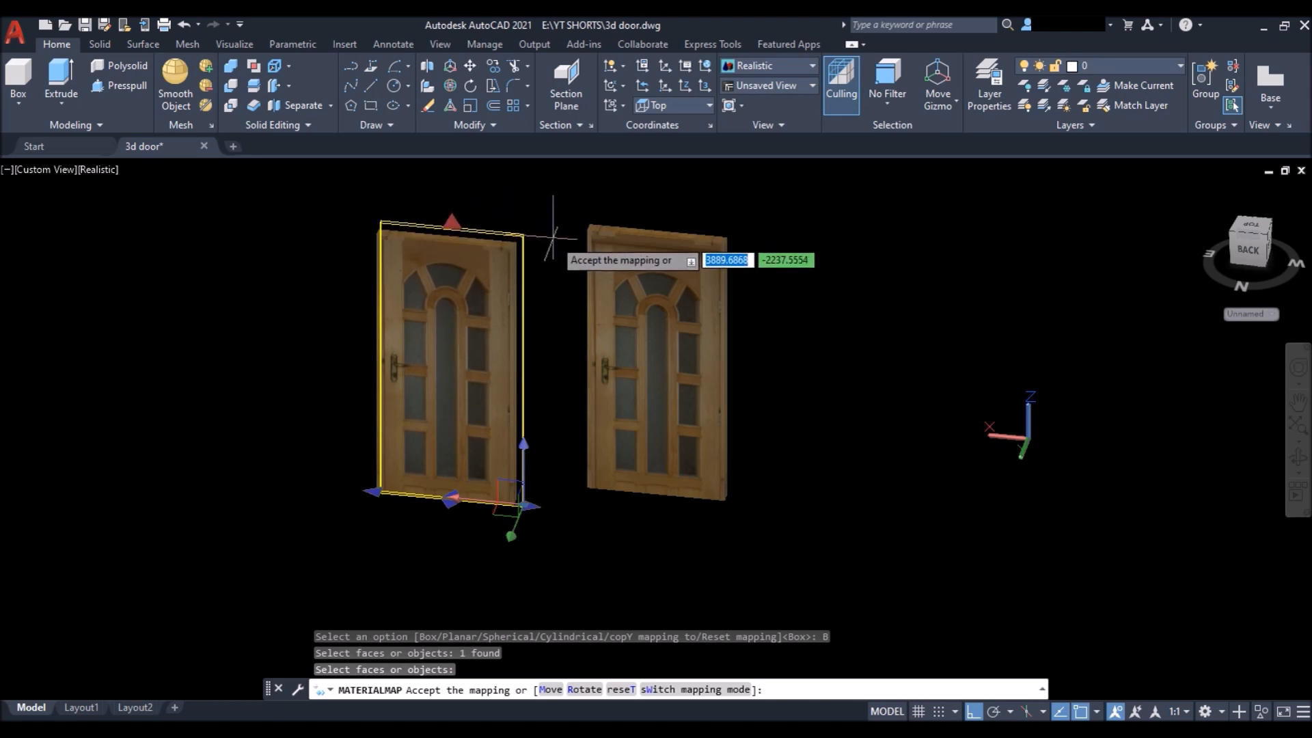
pyautogui.click(552, 244)
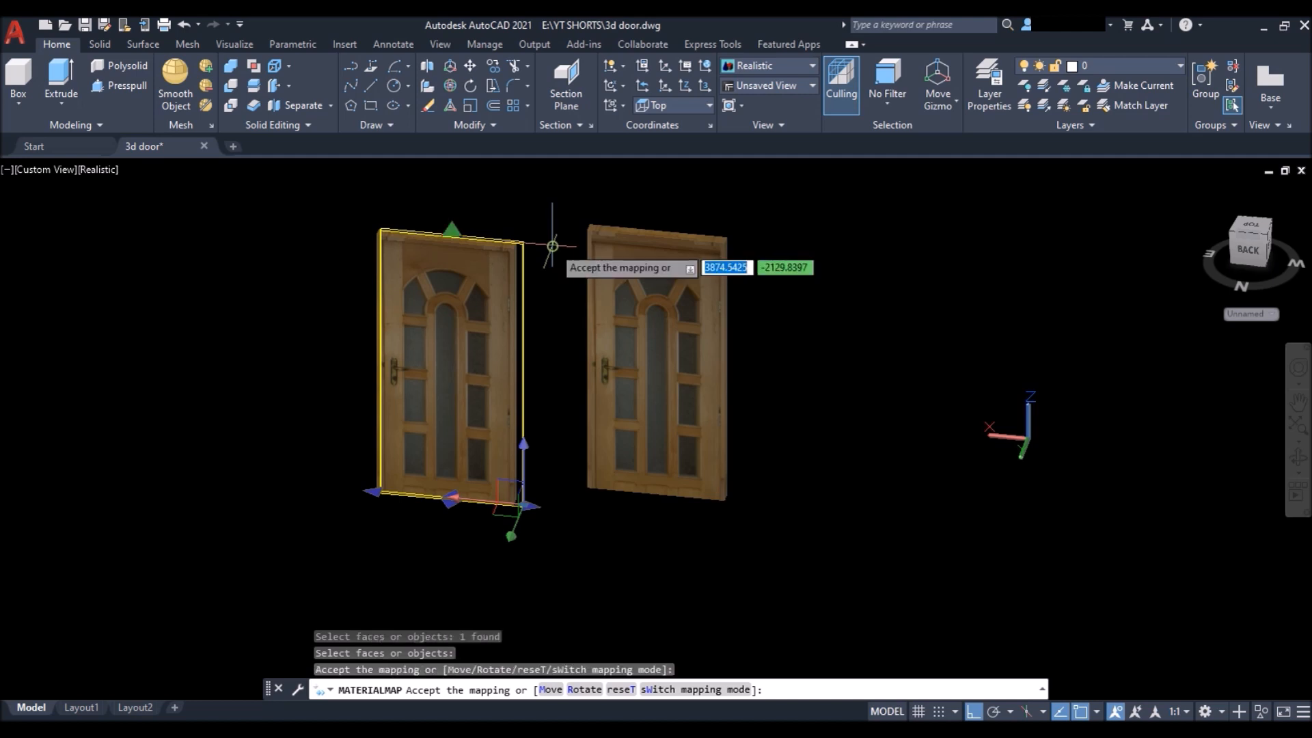
pyautogui.press('Return')
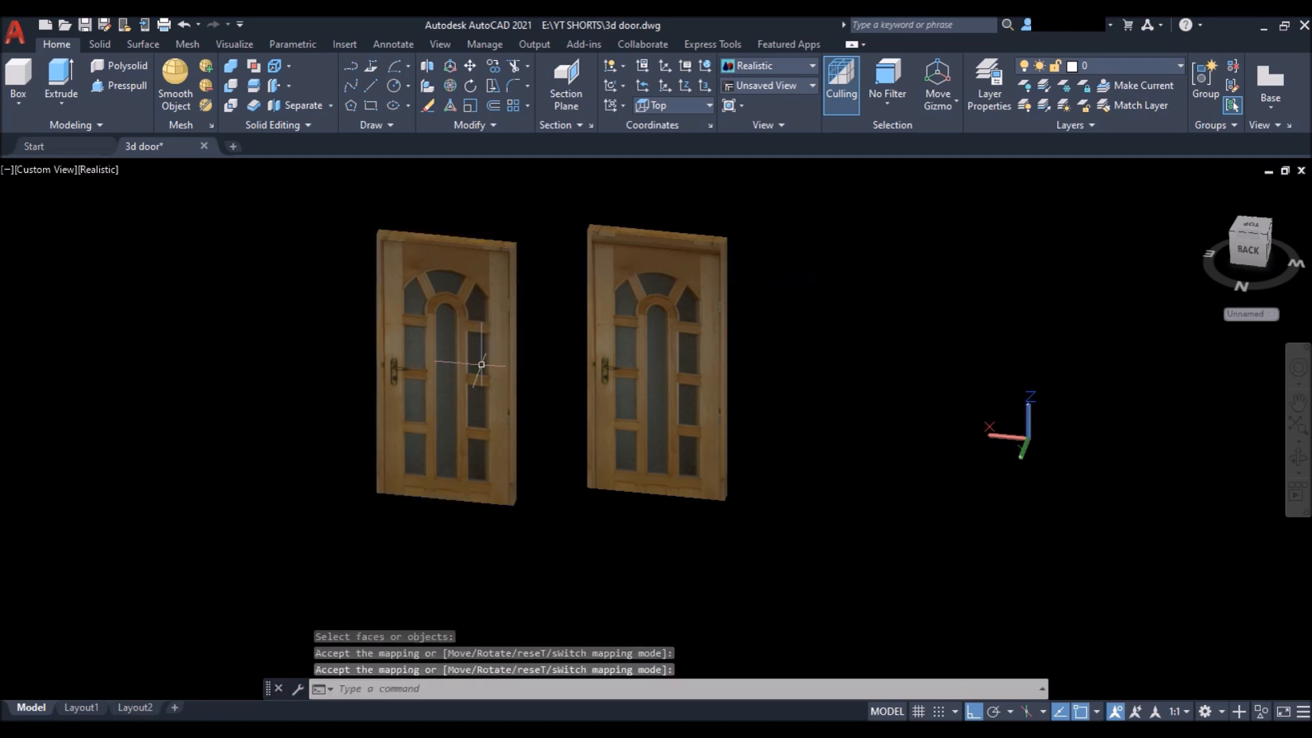
# Step: Examine the remapped texture around the handle and panel edges, and compare the new door with the finished door from another angle
pyautogui.scroll(3, 400, 382)
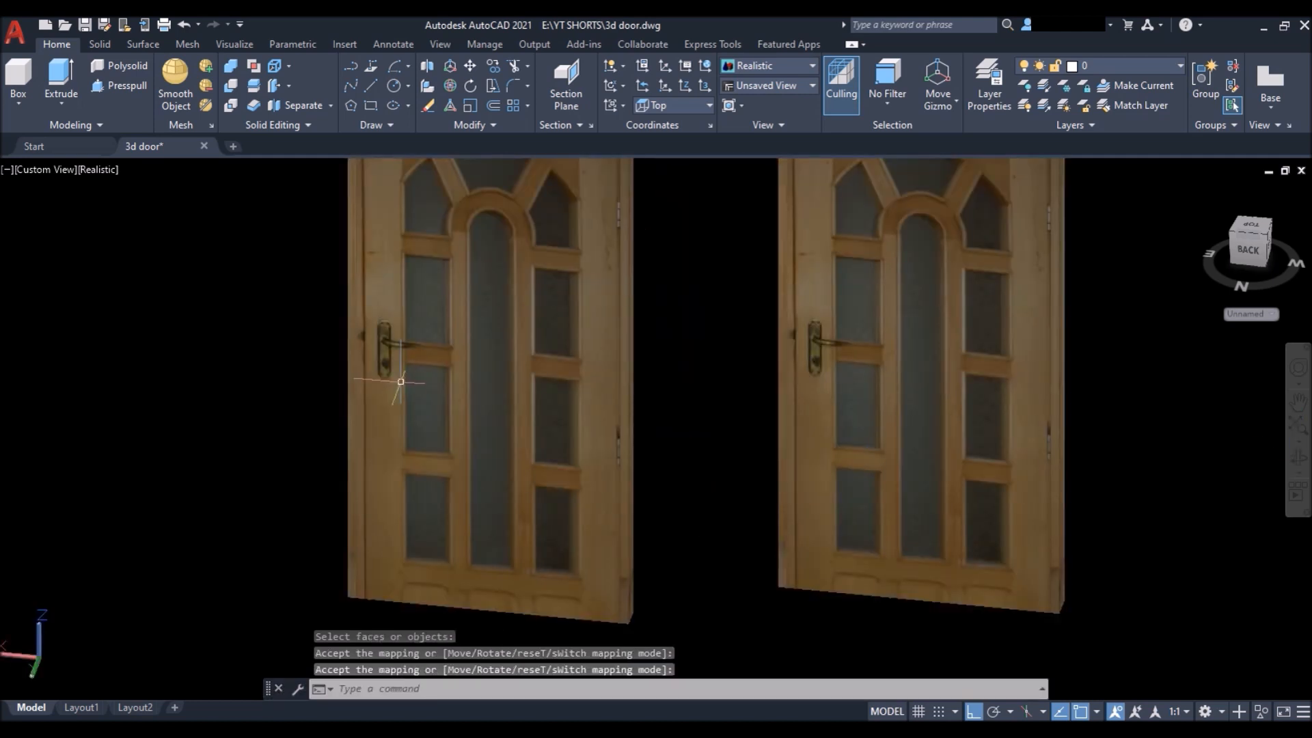
pyautogui.scroll(5, 376, 357)
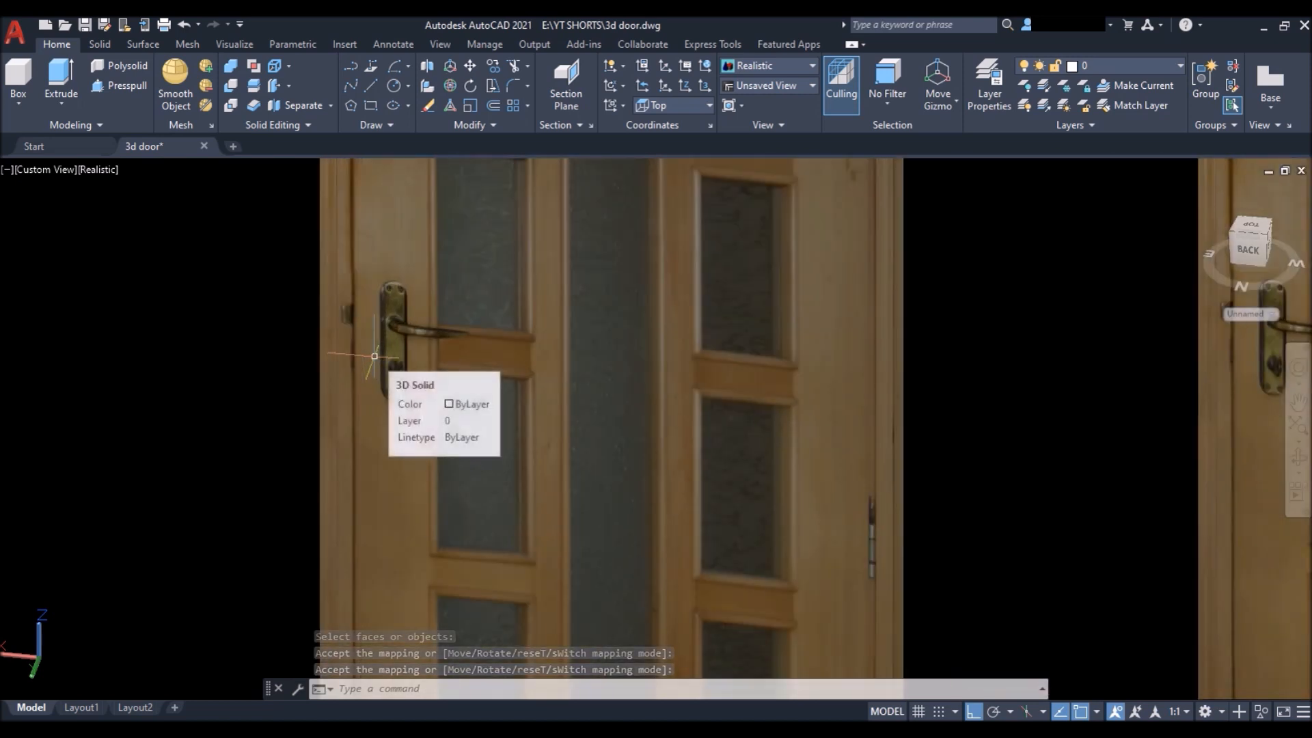
pyautogui.scroll(-3, 375, 356)
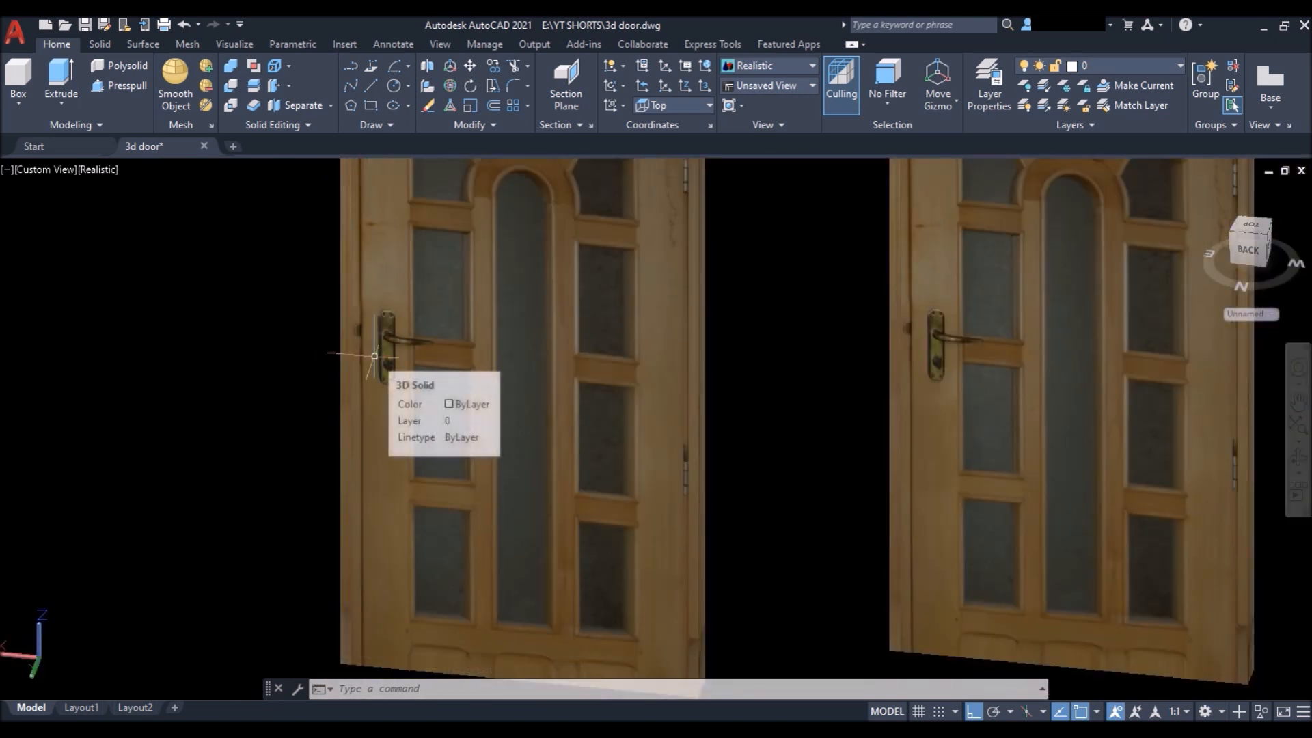
pyautogui.scroll(-2, 375, 356)
pyautogui.click(374, 367)
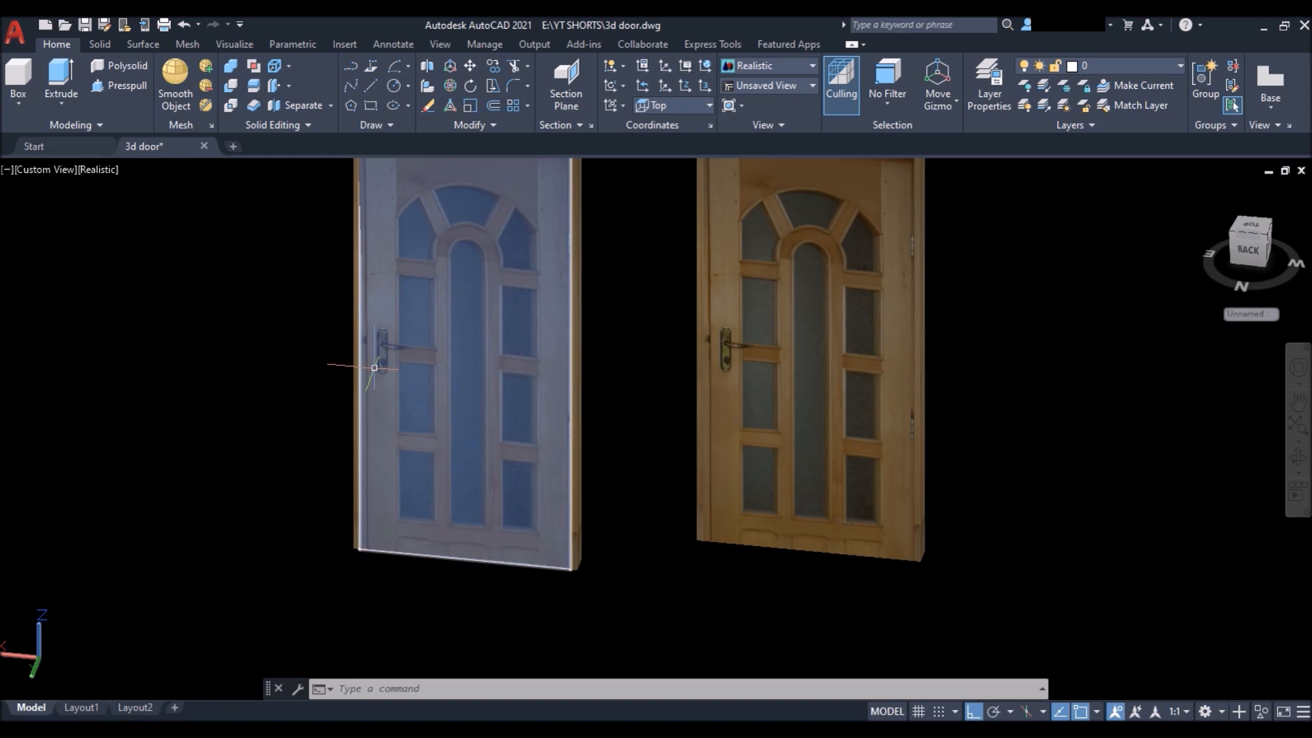
pyautogui.scroll(-2, 431, 483)
pyautogui.press('Escape')
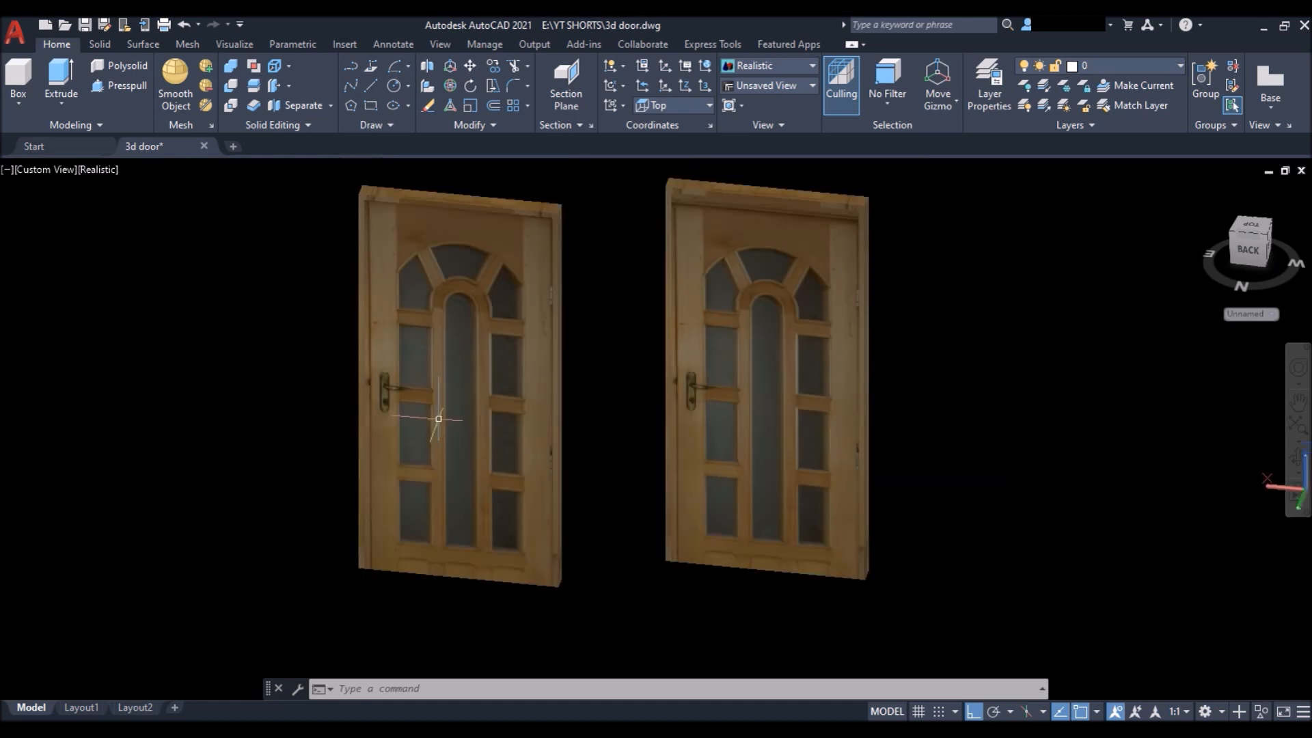
pyautogui.keyDown('shift'); pyautogui.moveTo(357, 437); pyautogui.dragTo(304, 437, button='middle'); pyautogui.keyUp('shift')
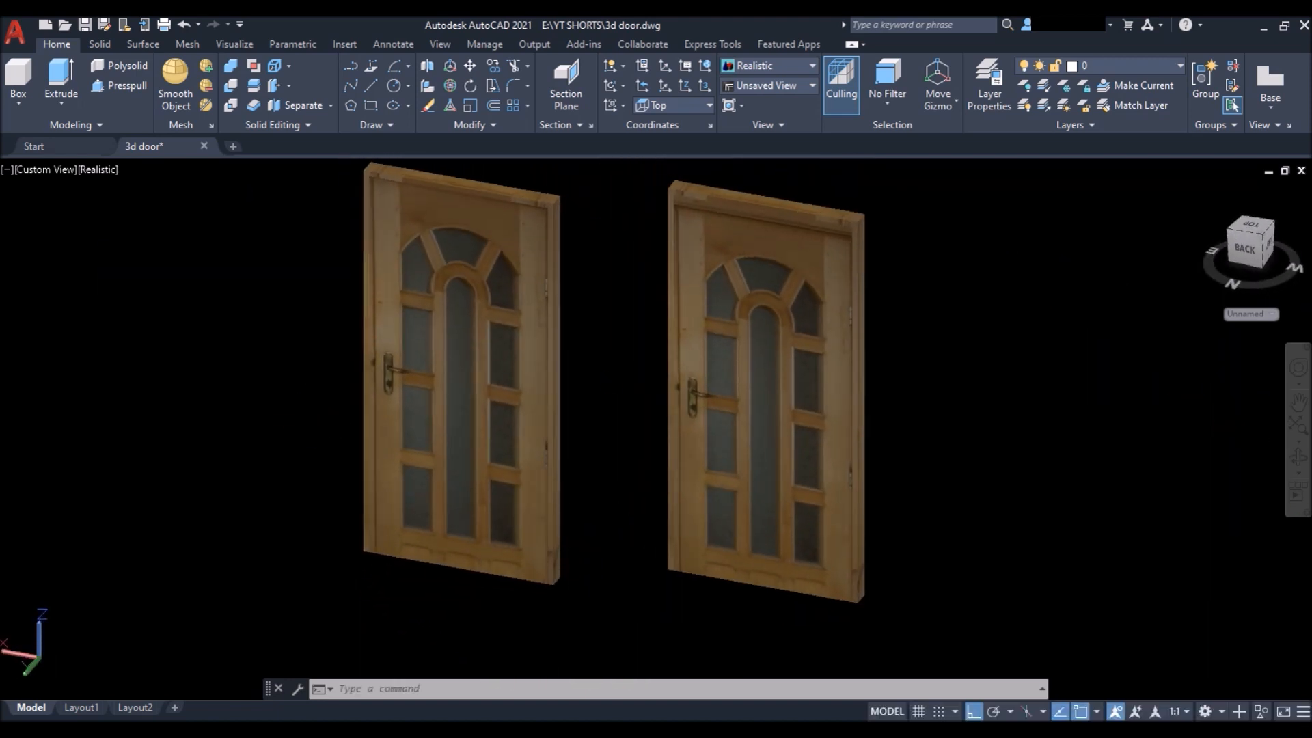
pyautogui.scroll(-2, 311, 484)
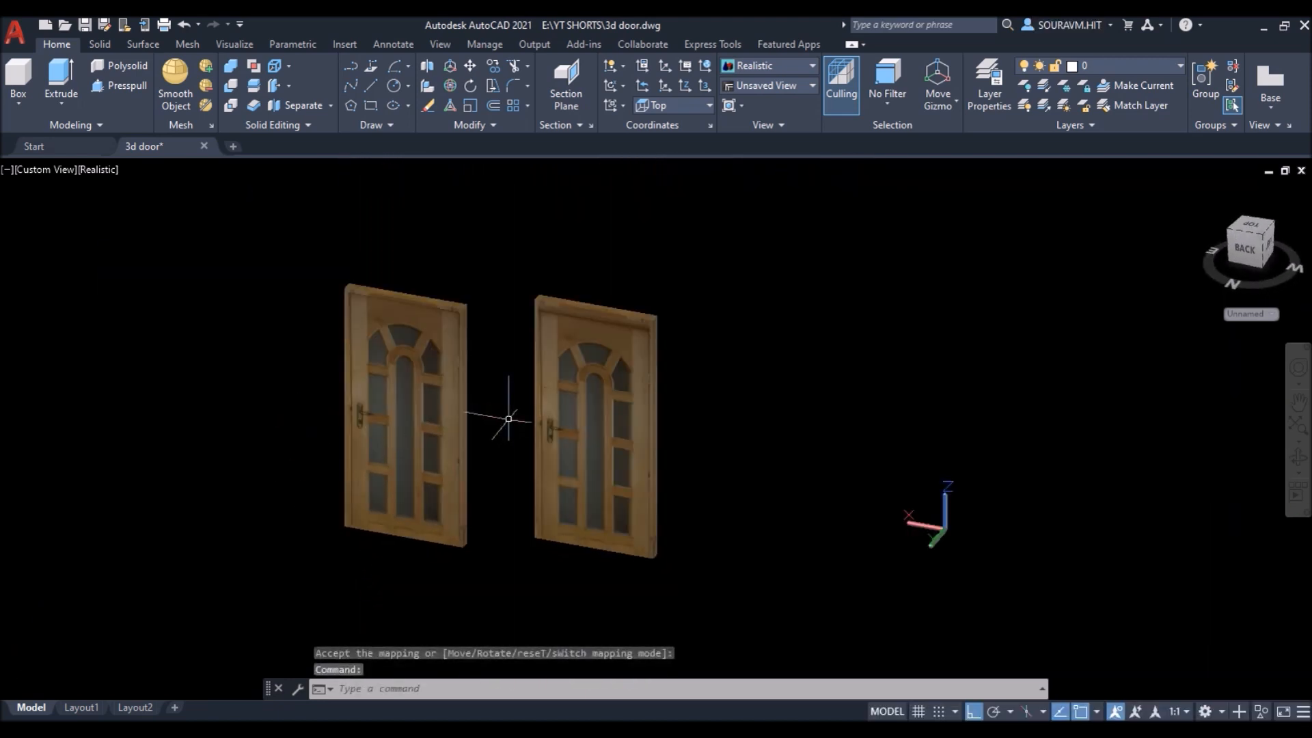
pyautogui.scroll(2, 508, 418)
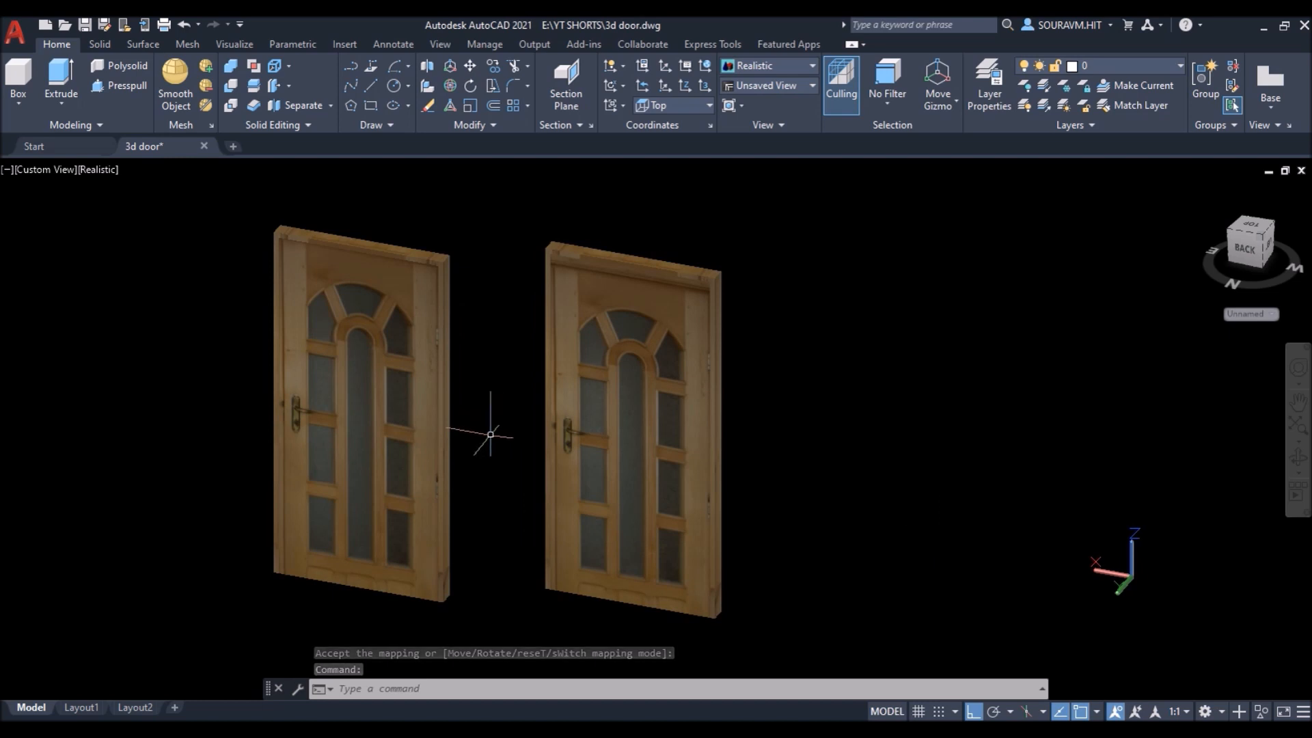
# Step: Render both doors at 1920 x 1080 px - Full HDTV and inspect the rendered image at 100% zoom
pyautogui.click(230, 44)
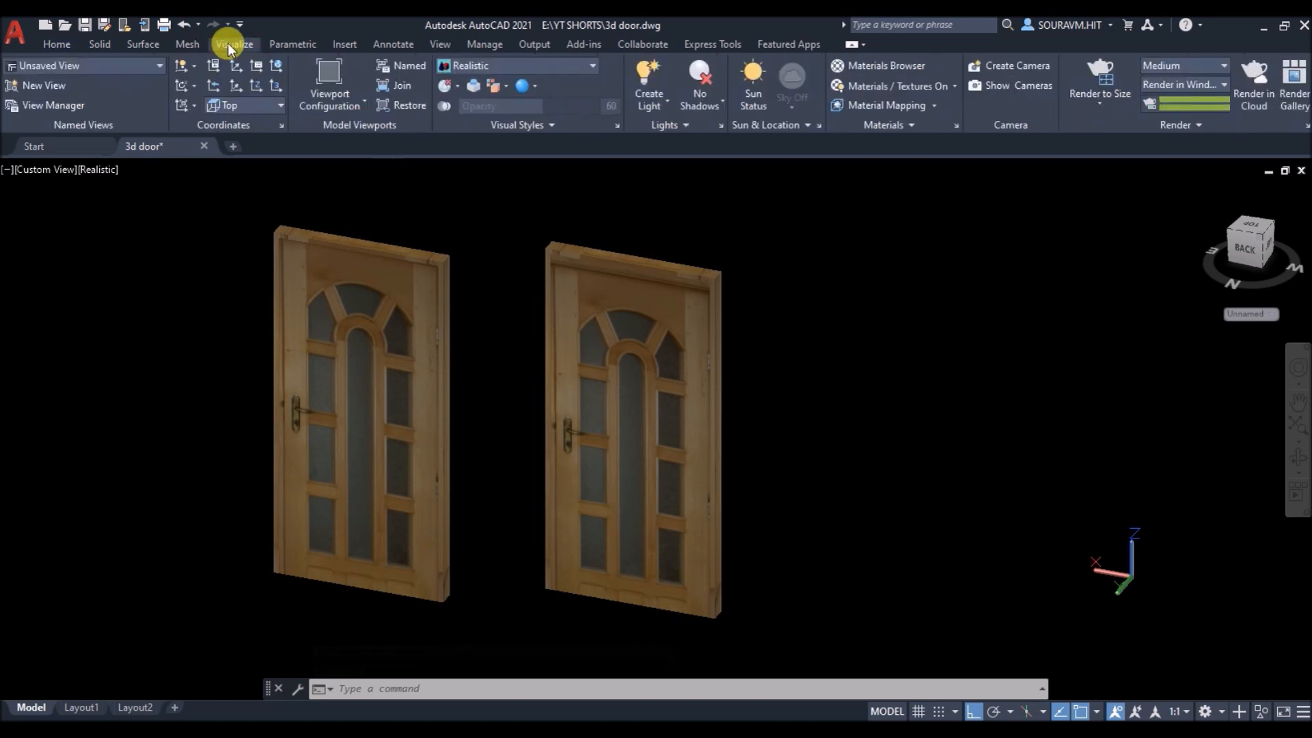
pyautogui.click(1089, 108)
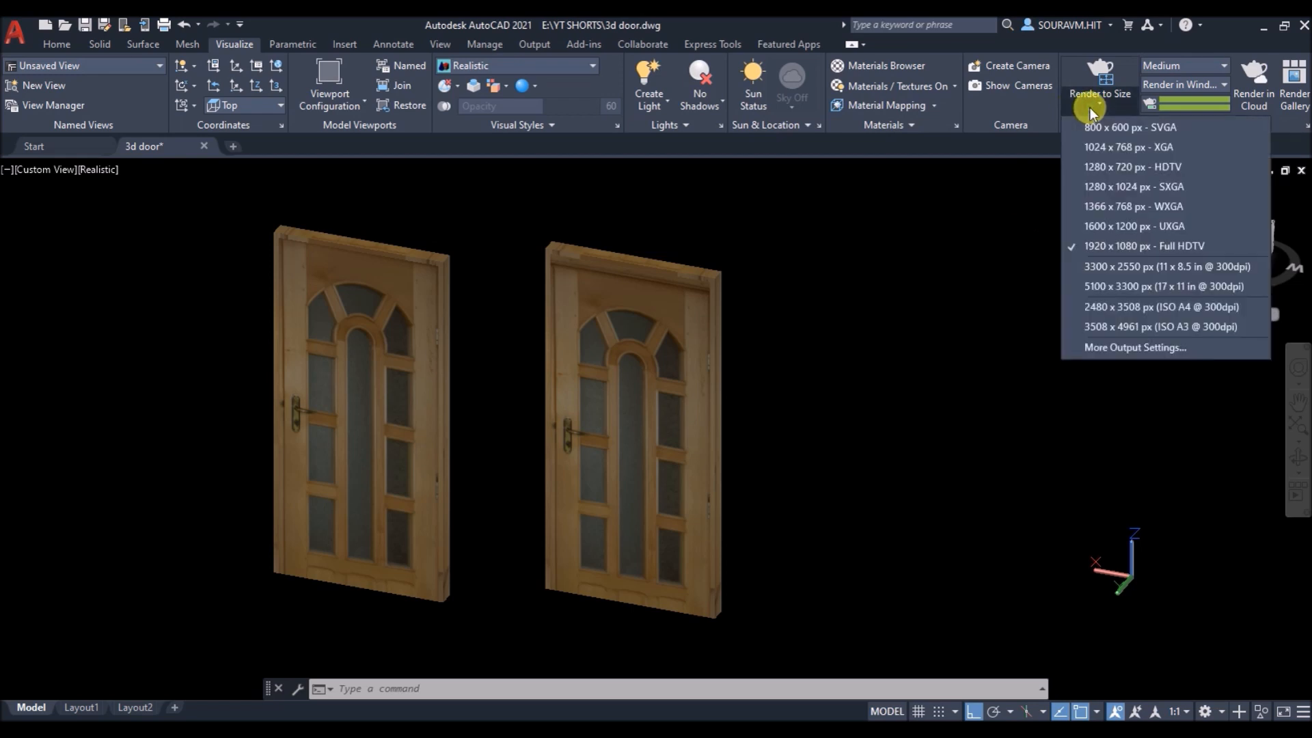
pyautogui.click(1147, 245)
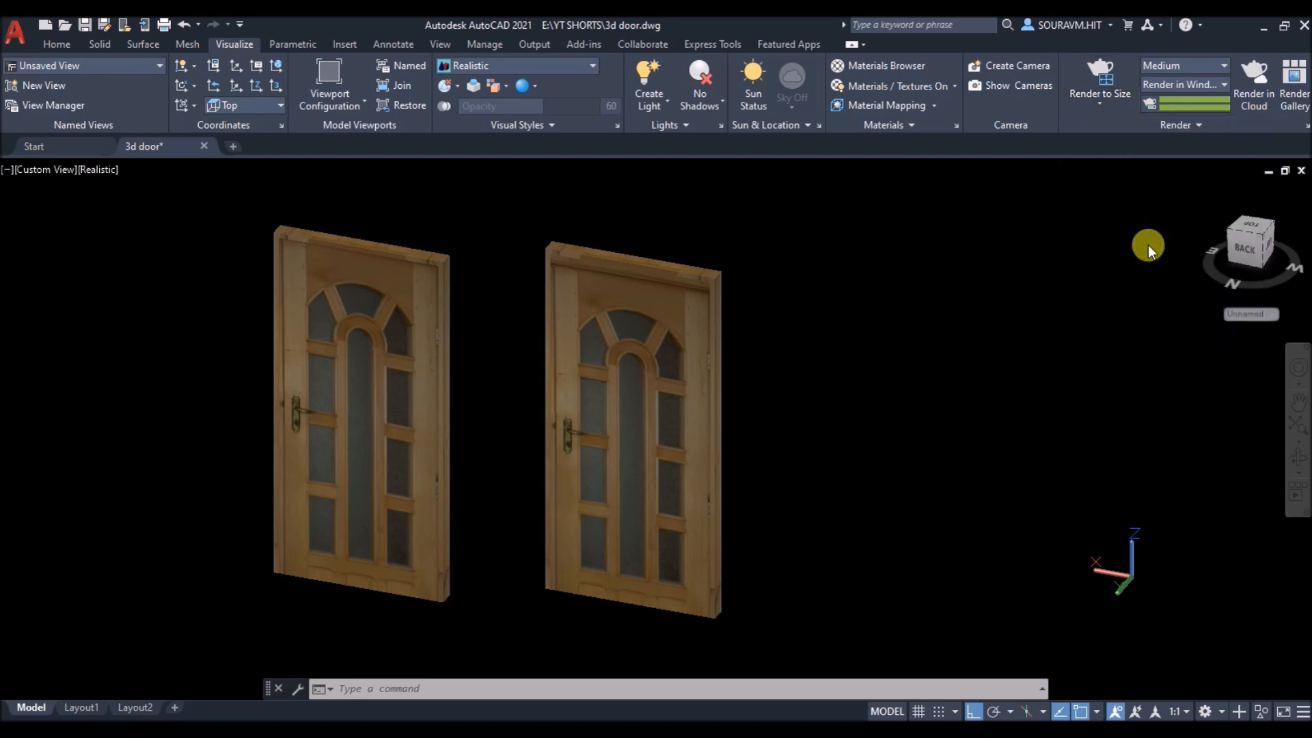
pyautogui.click(1109, 73)
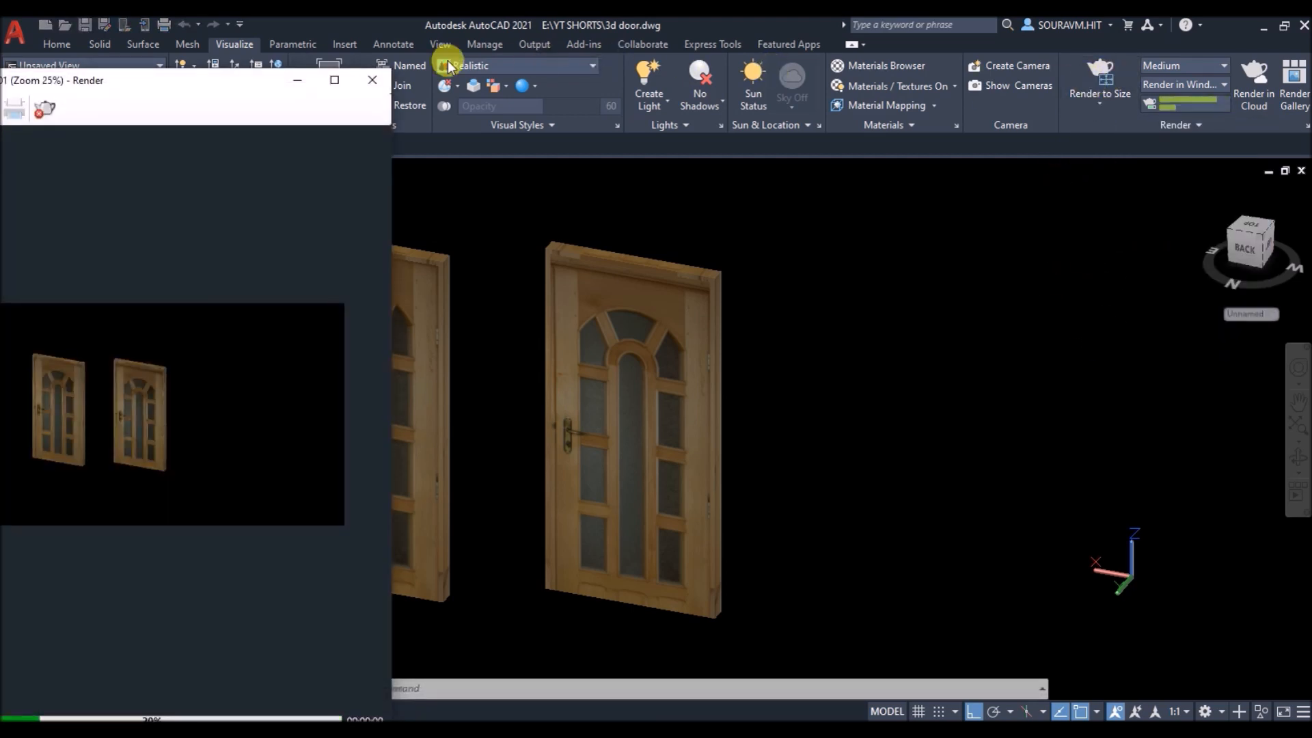
pyautogui.moveTo(209, 87); pyautogui.dragTo(659, 32)
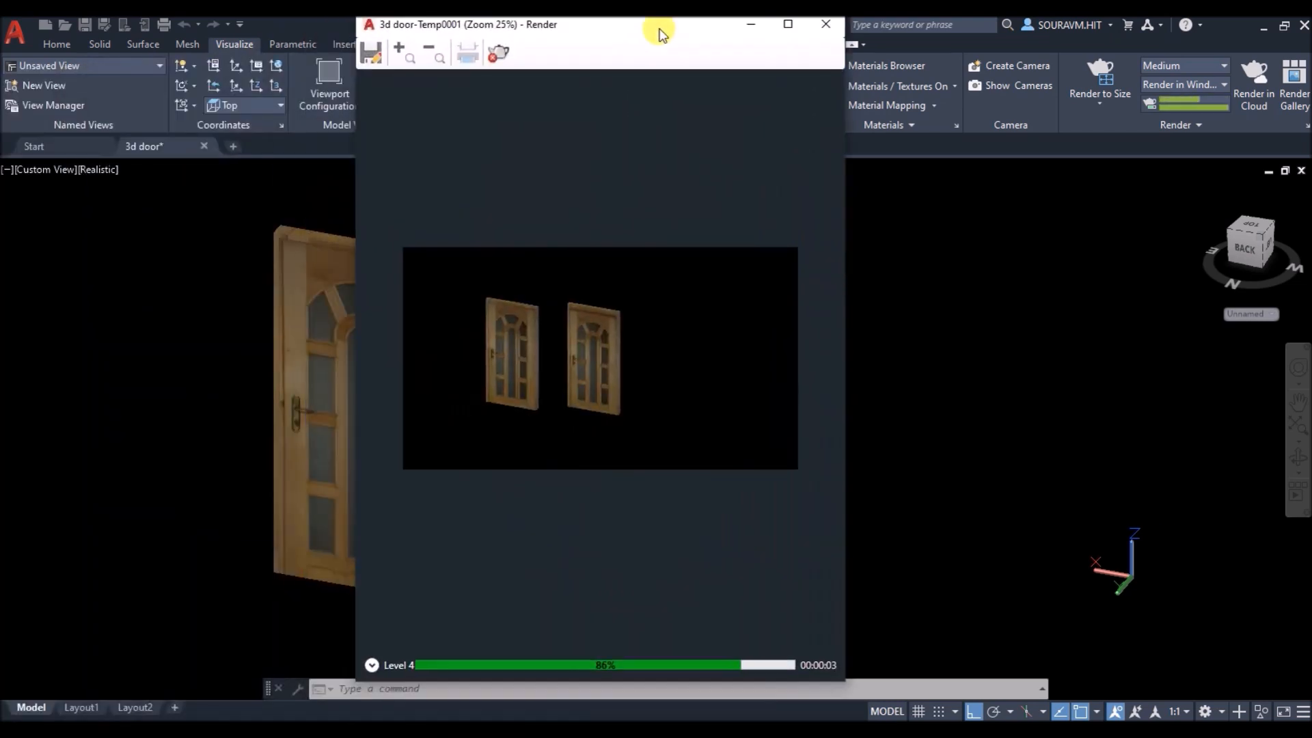
pyautogui.scroll(2, 548, 355)
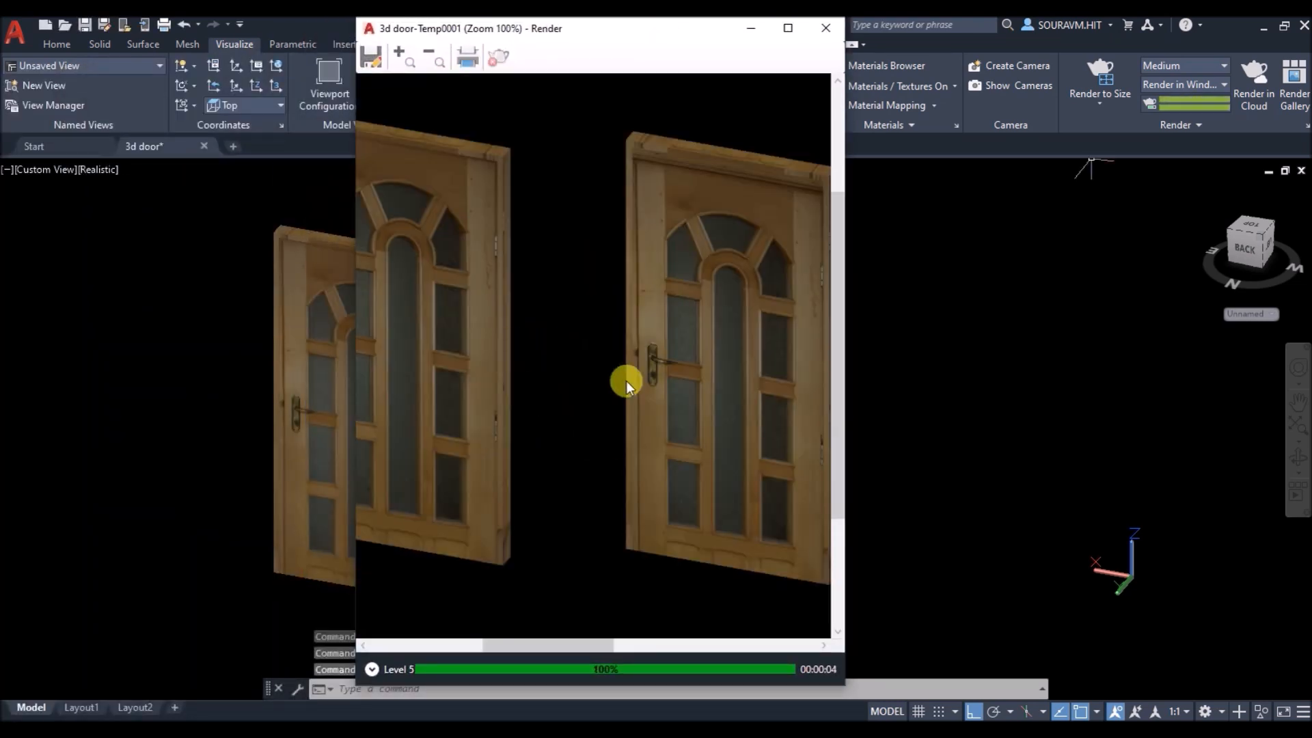
pyautogui.scroll(-1, 626, 380)
pyautogui.scroll(1, 455, 321)
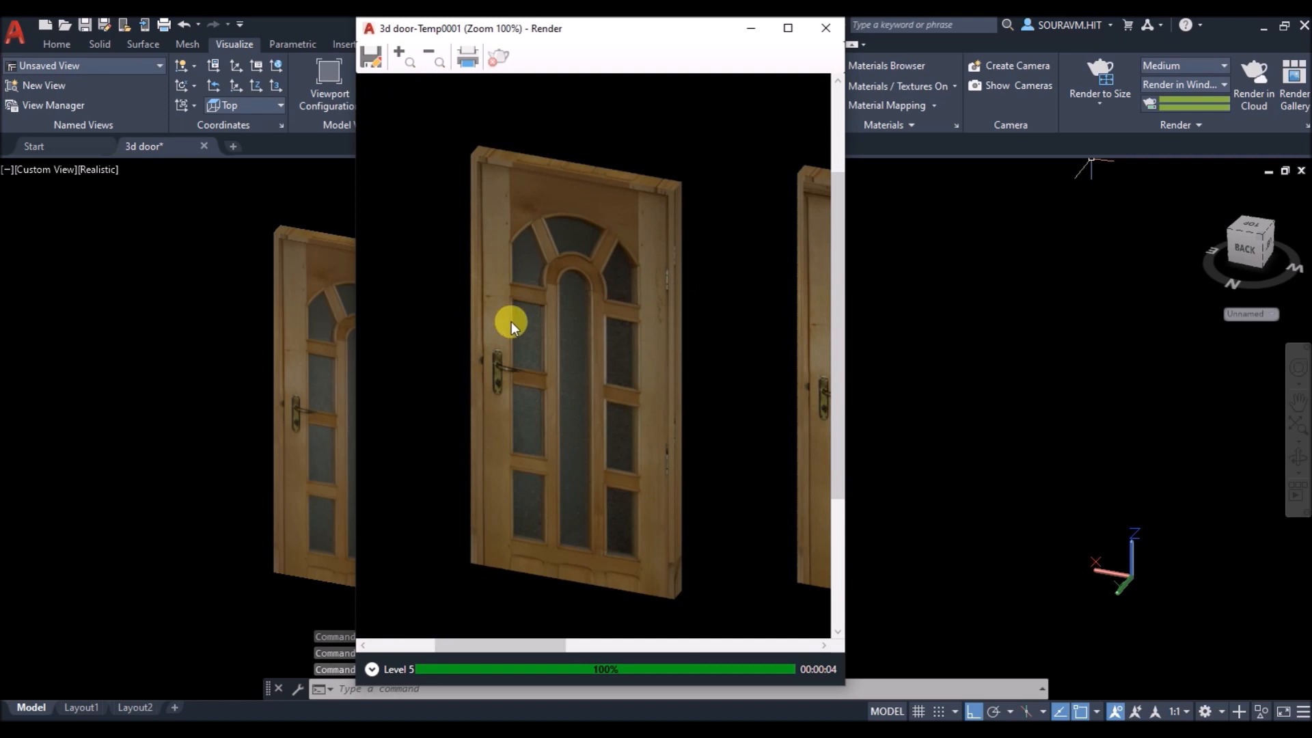
# Step: Examine the two rendered doors at 100% zoom, checking the panel texture, handle and frame from head to base
pyautogui.scroll(1, 511, 322)
pyautogui.scroll(-1, 486, 343)
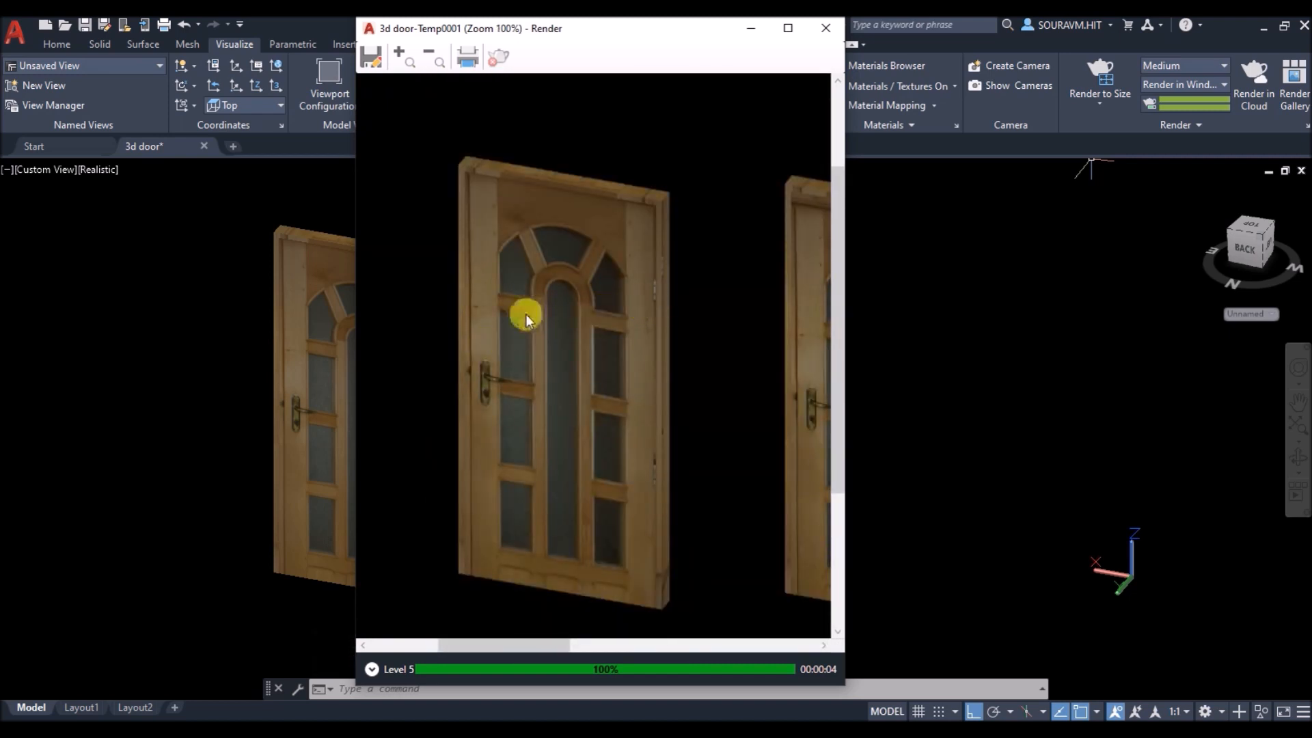
pyautogui.scroll(-2, 563, 313)
pyautogui.scroll(2, 585, 344)
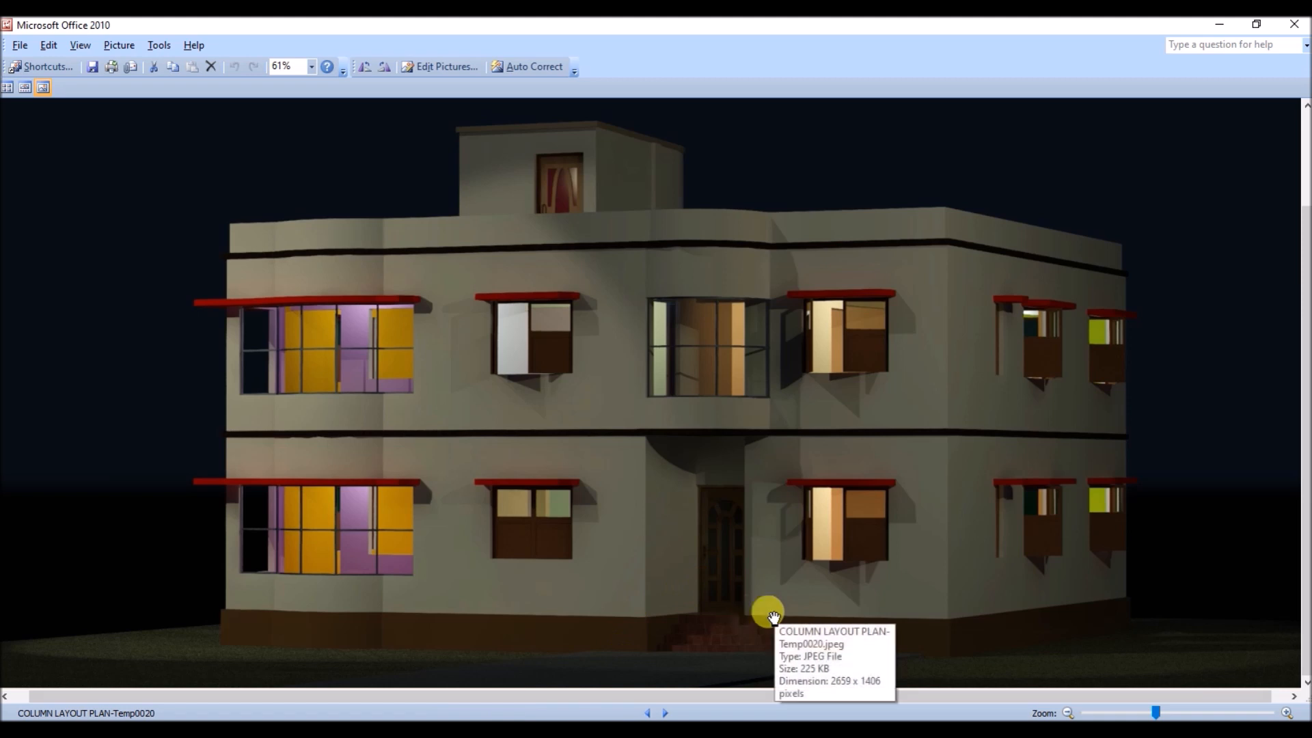
# Step: Switch to the Microsoft Office 2010 picture viewer, inspect the entrance door in COLUMN LAYOUT PLAN-Temp0020 at 113% zoom, and close the picture
pyautogui.moveTo(1155, 710); pyautogui.dragTo(1182, 708)
pyautogui.scroll(-3, 525, 339)
pyautogui.scroll(-1, 642, 568)
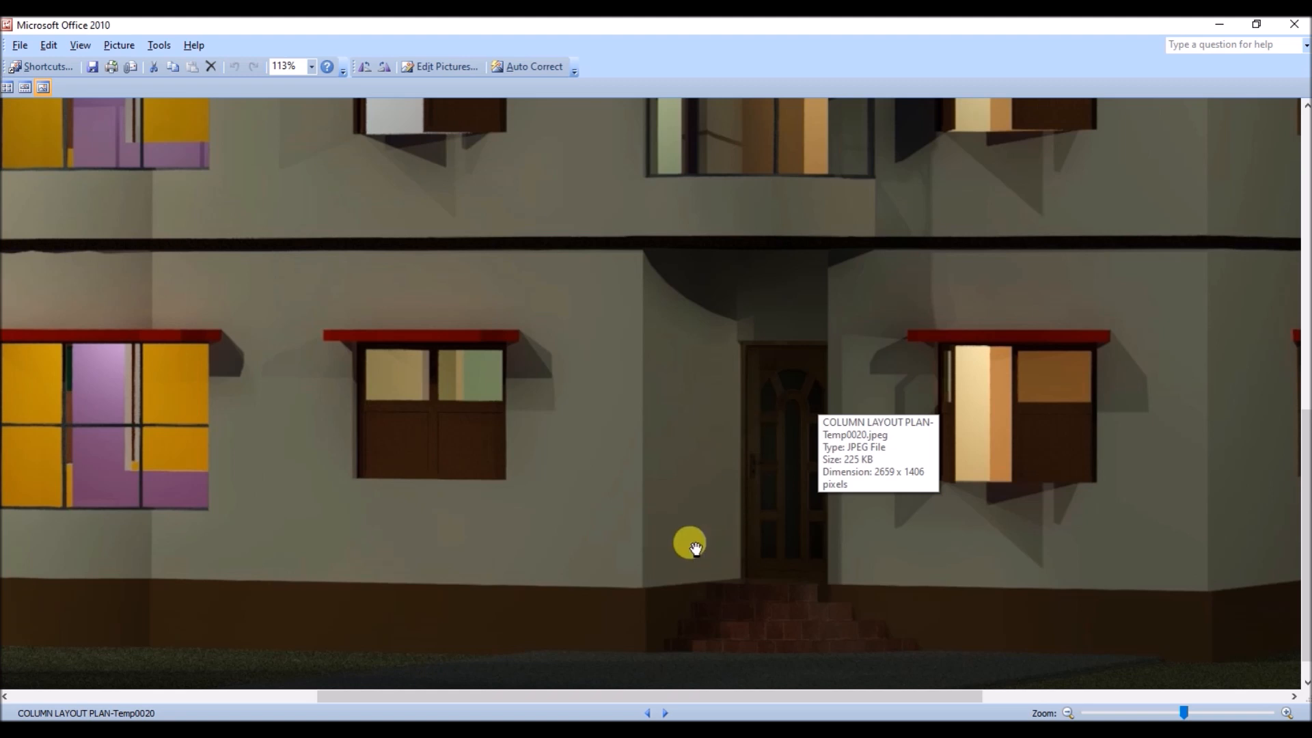
pyautogui.scroll(1, 693, 546)
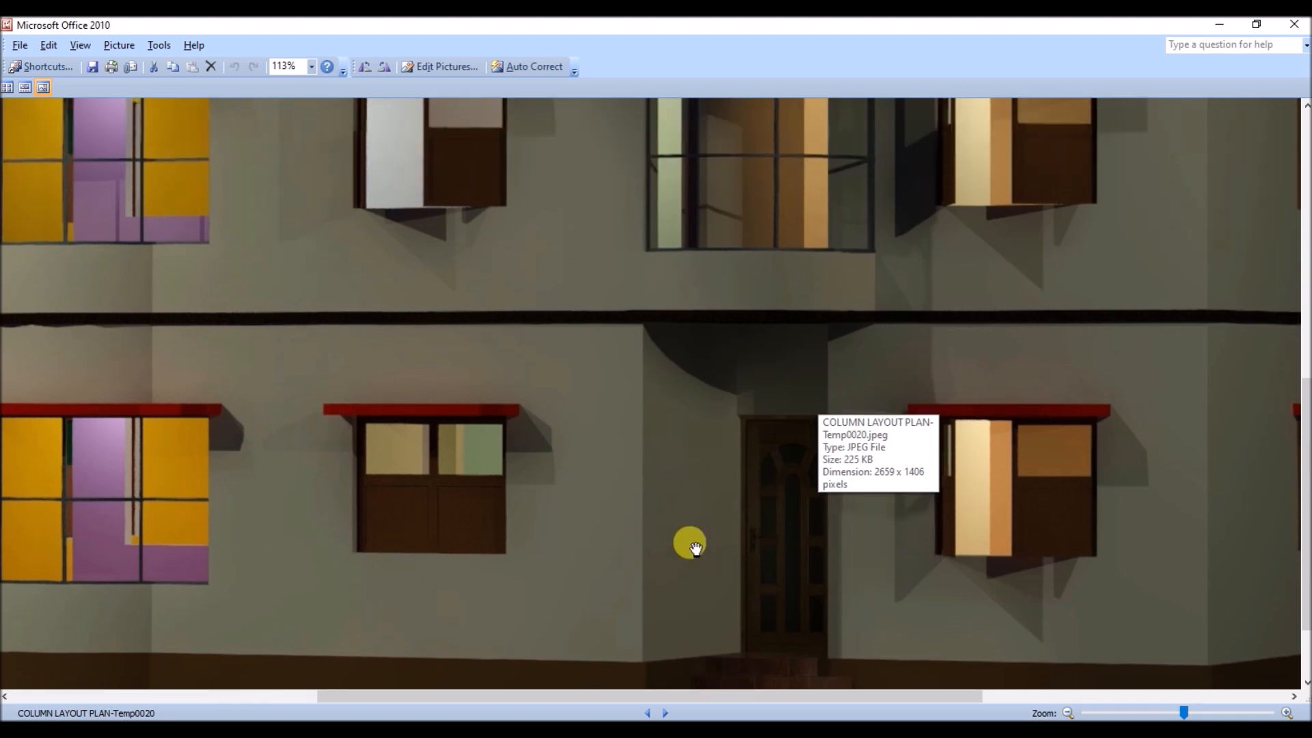
pyautogui.click(1298, 28)
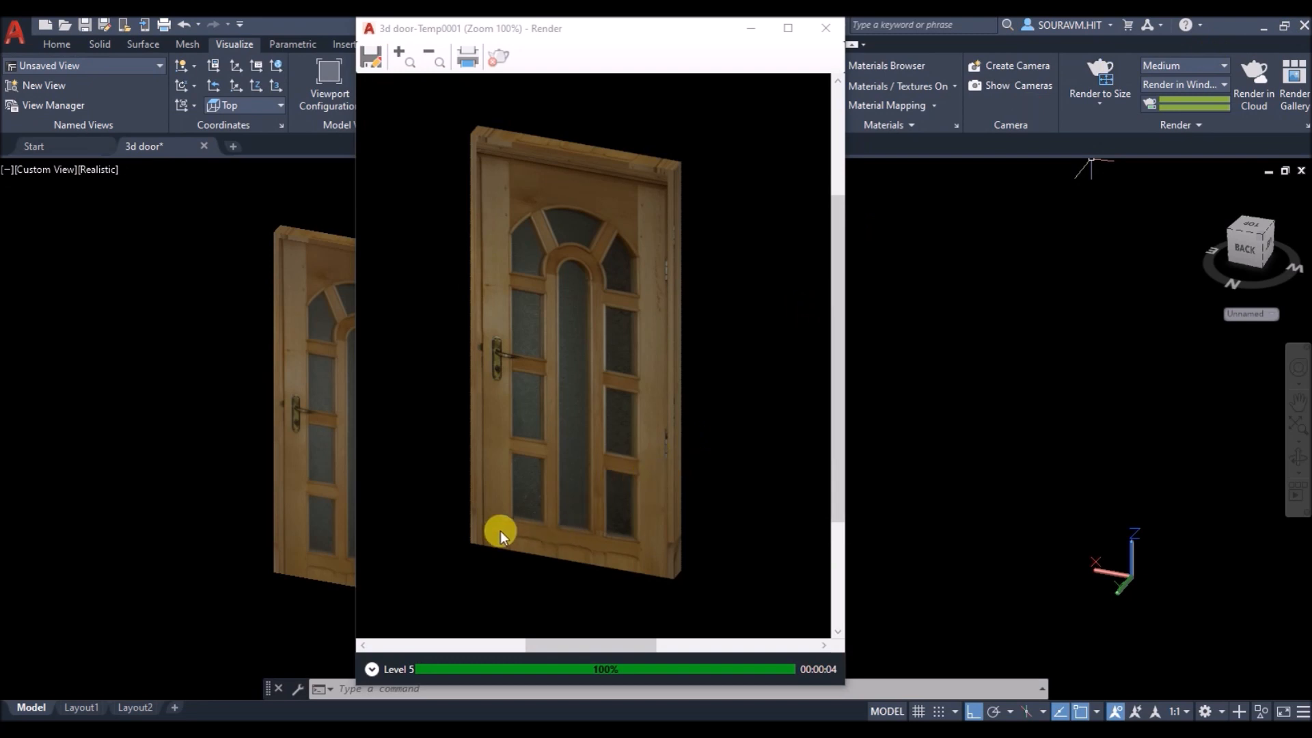
# Step: View both rendered doors together at 50% zoom and close the render to return to the model
pyautogui.scroll(-1, 500, 531)
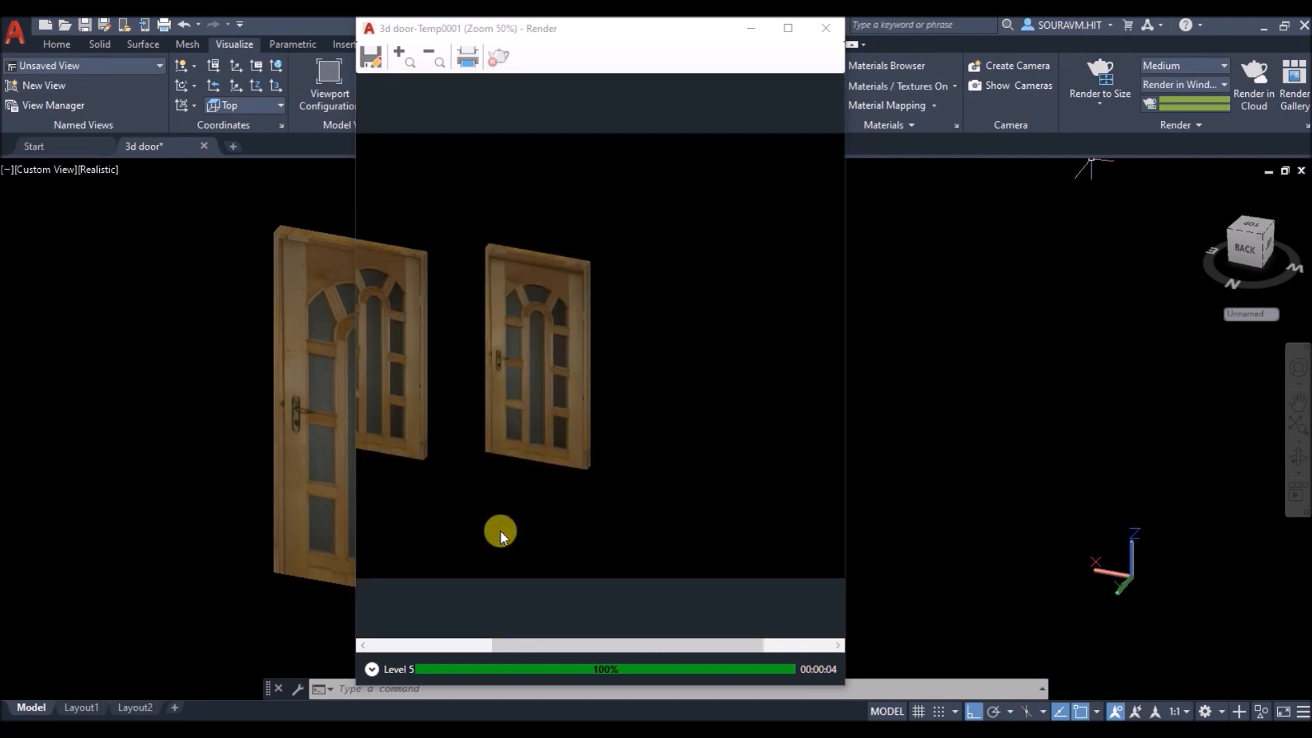
pyautogui.click(825, 28)
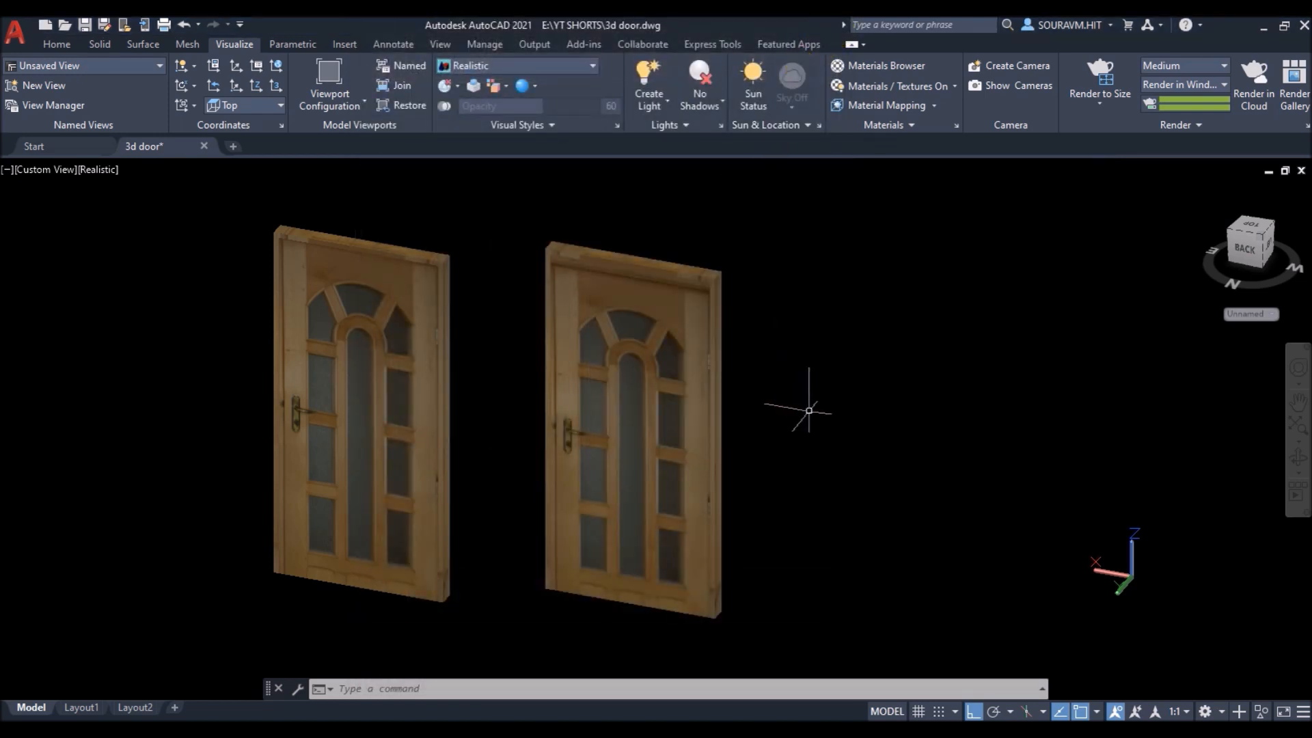